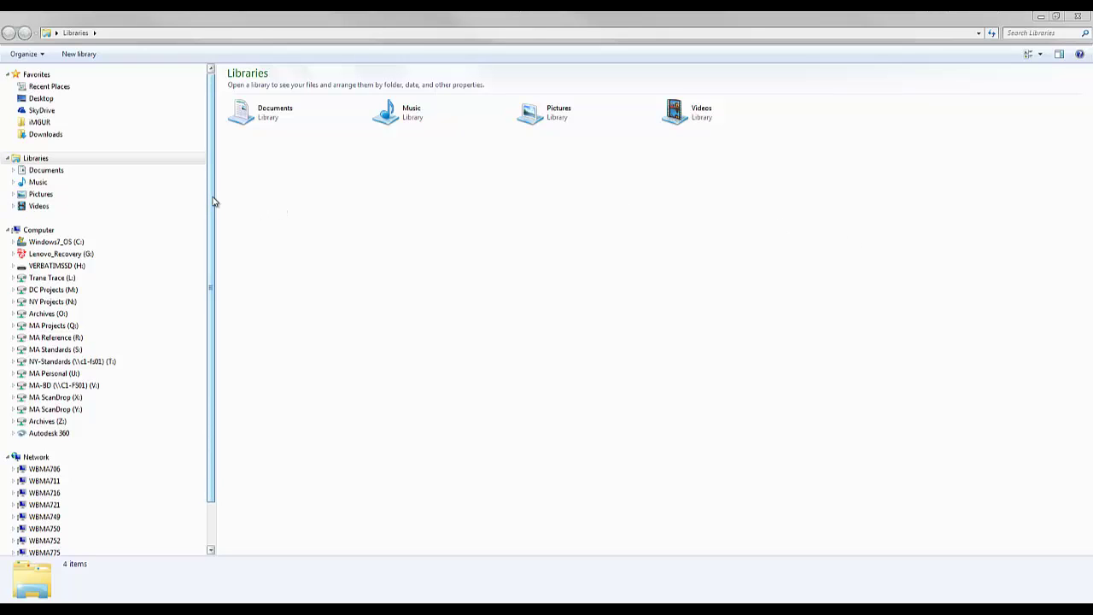
# Scroll the Explorer navigation pane down toward the Windows7_OS (C:) drive.
pyautogui.moveTo(210, 212)
pyautogui.mouseDown()
pyautogui.moveTo(209, 288)
pyautogui.moveTo(209, 214)
pyautogui.mouseUp()
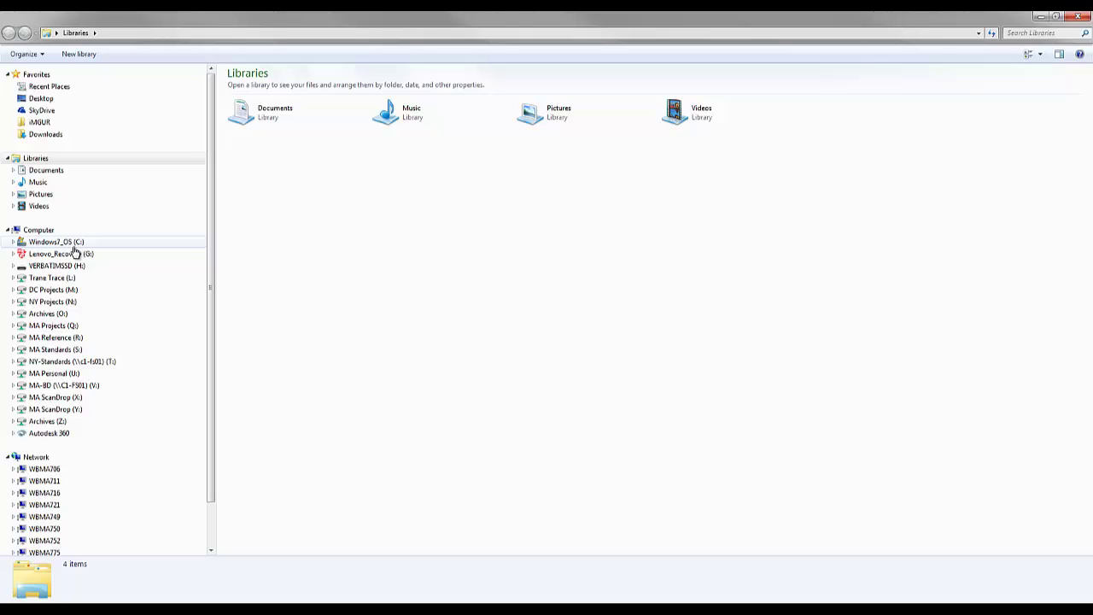
# Open the C: drive and its Program Files (x86) folder.
pyautogui.click(23, 243)
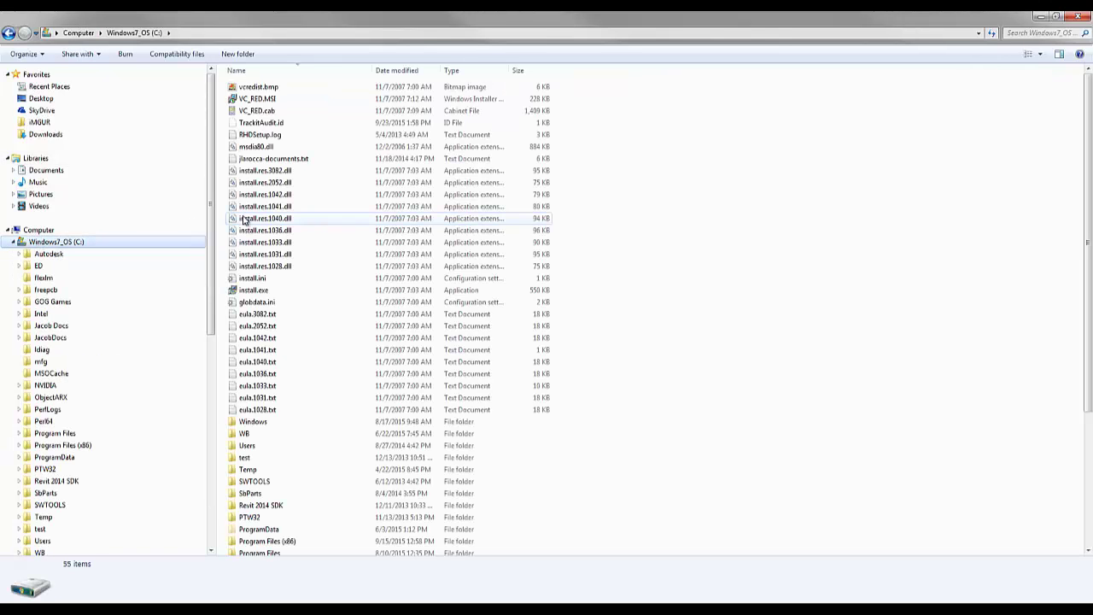
pyautogui.click(274, 517)
pyautogui.scroll(-5, 272, 515)
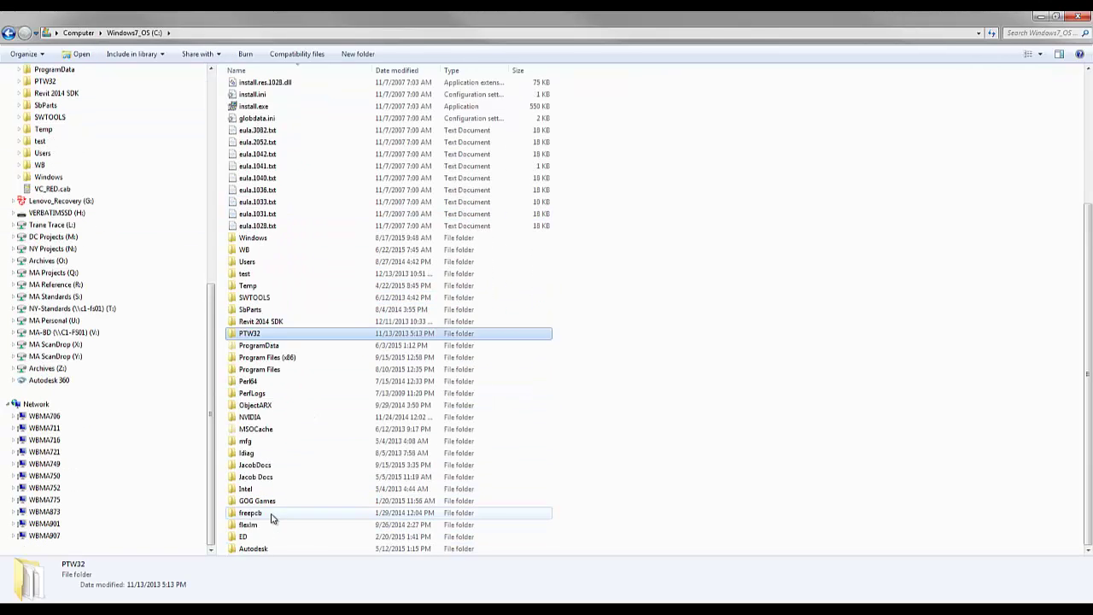
pyautogui.doubleClick(269, 358)
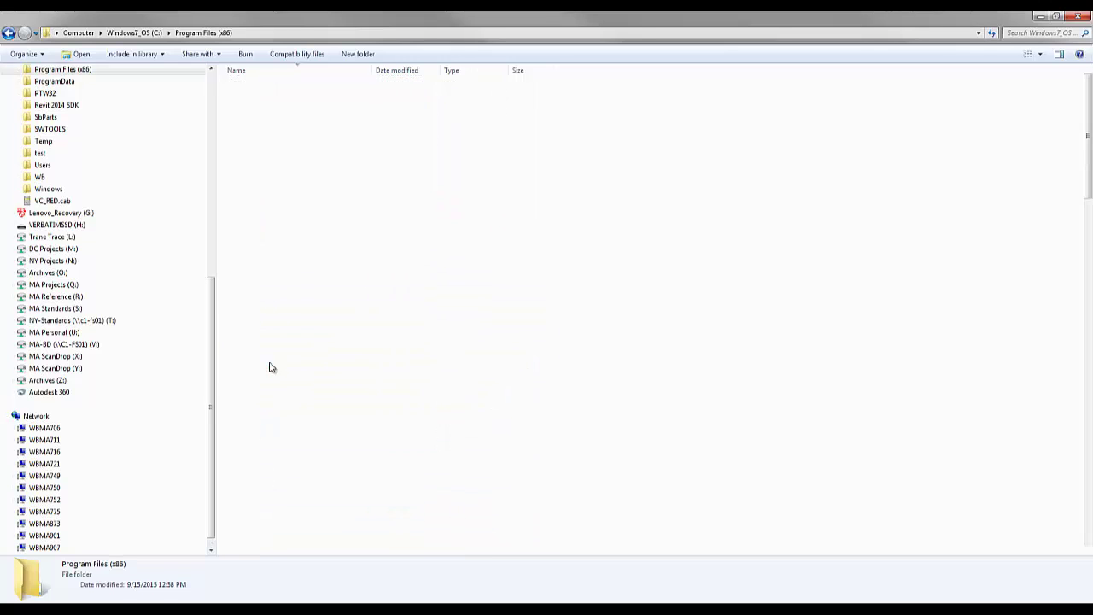
pyautogui.scroll(-10, 281, 361)
pyautogui.scroll(8, 265, 188)
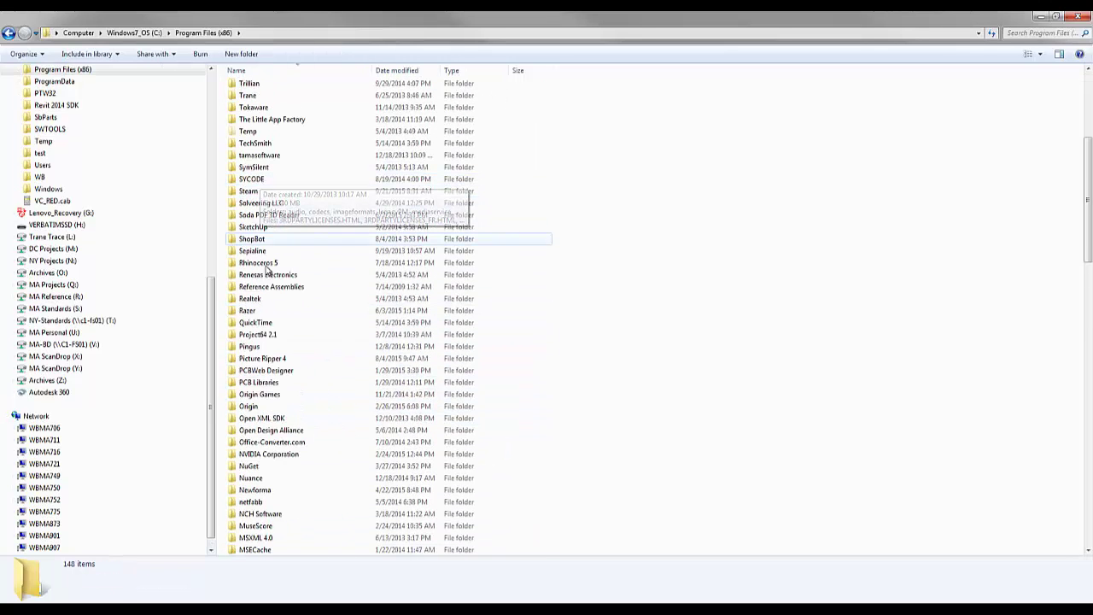
pyautogui.press('Home')
pyautogui.click(259, 395)
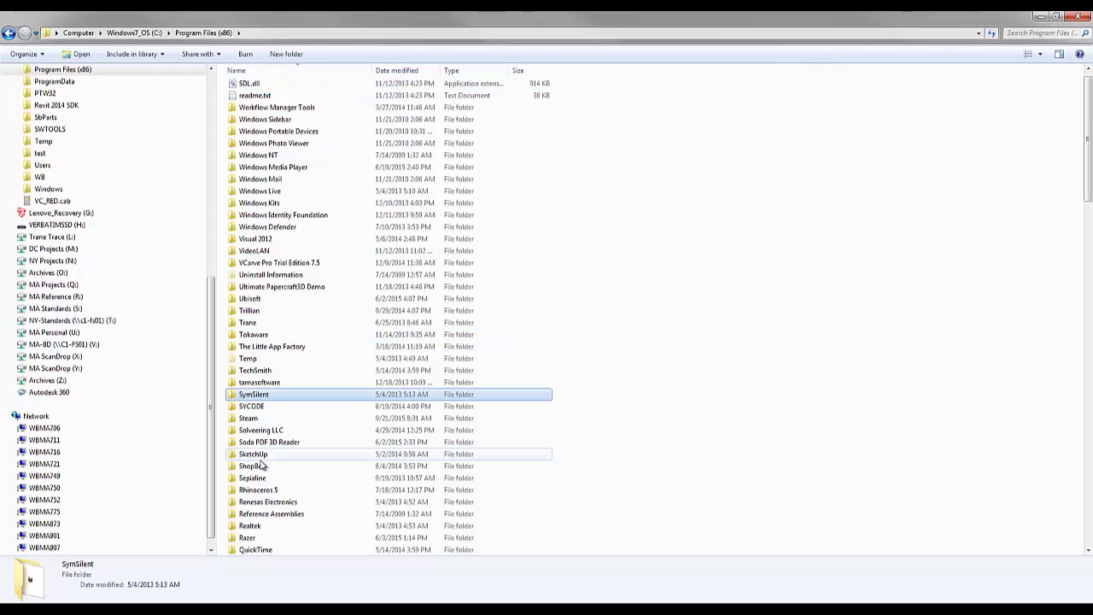
# Go down through Steam\SteamApps\common\Borderlands 2\WillowGame to CookedPCConsole.
pyautogui.doubleClick(260, 417)
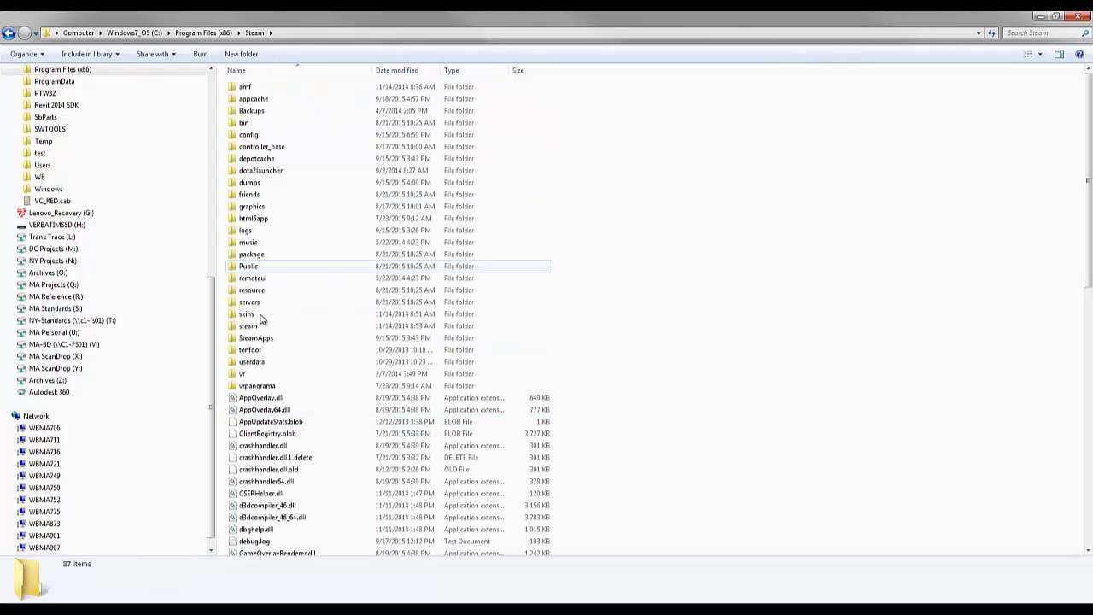
pyautogui.doubleClick(256, 338)
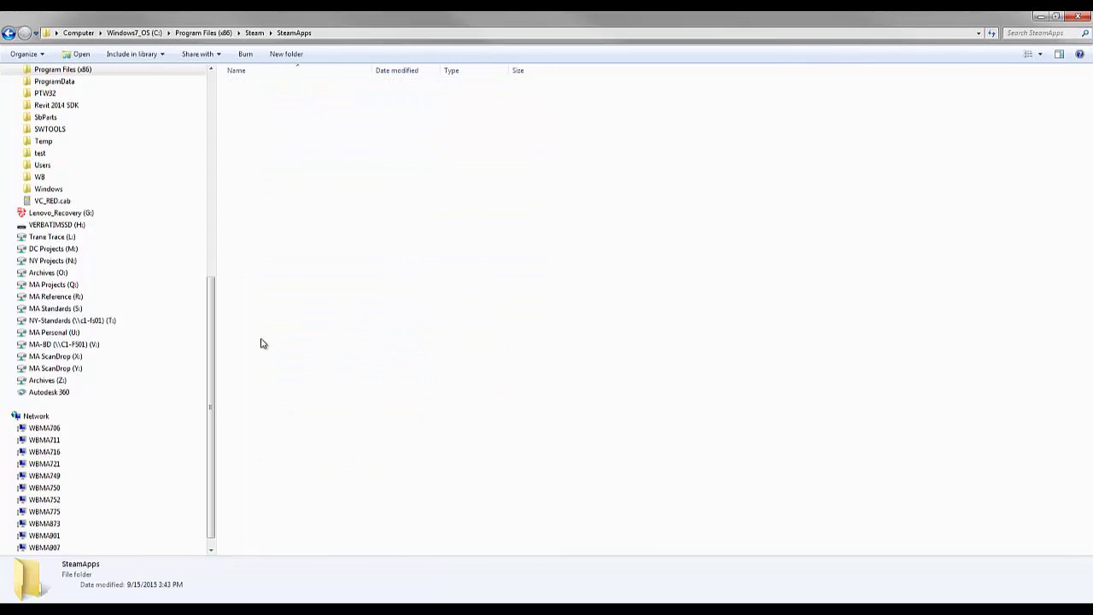
pyautogui.doubleClick(257, 88)
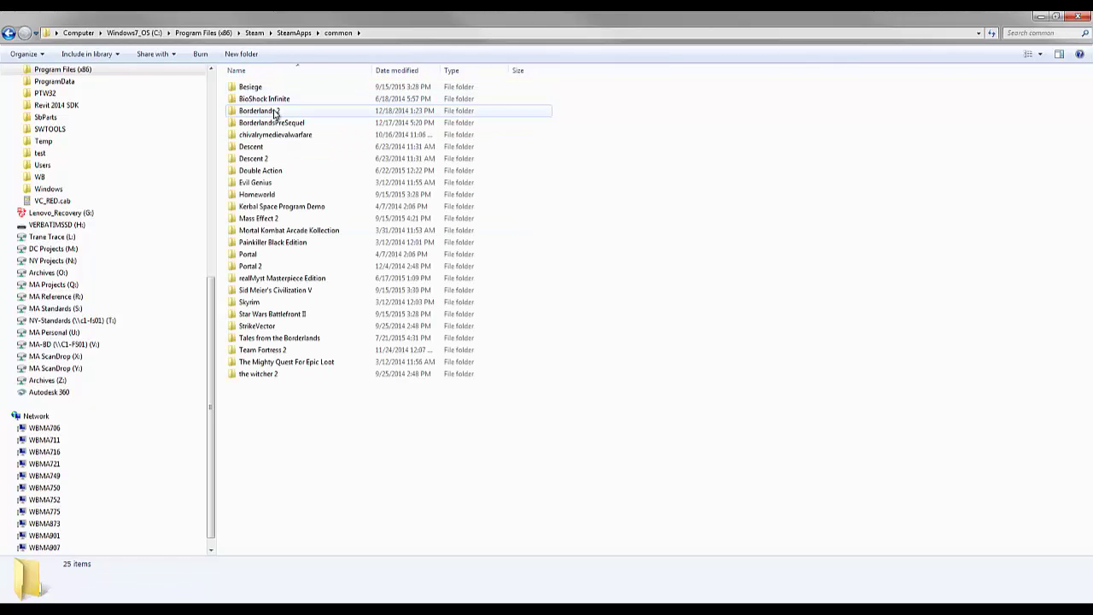
pyautogui.doubleClick(274, 112)
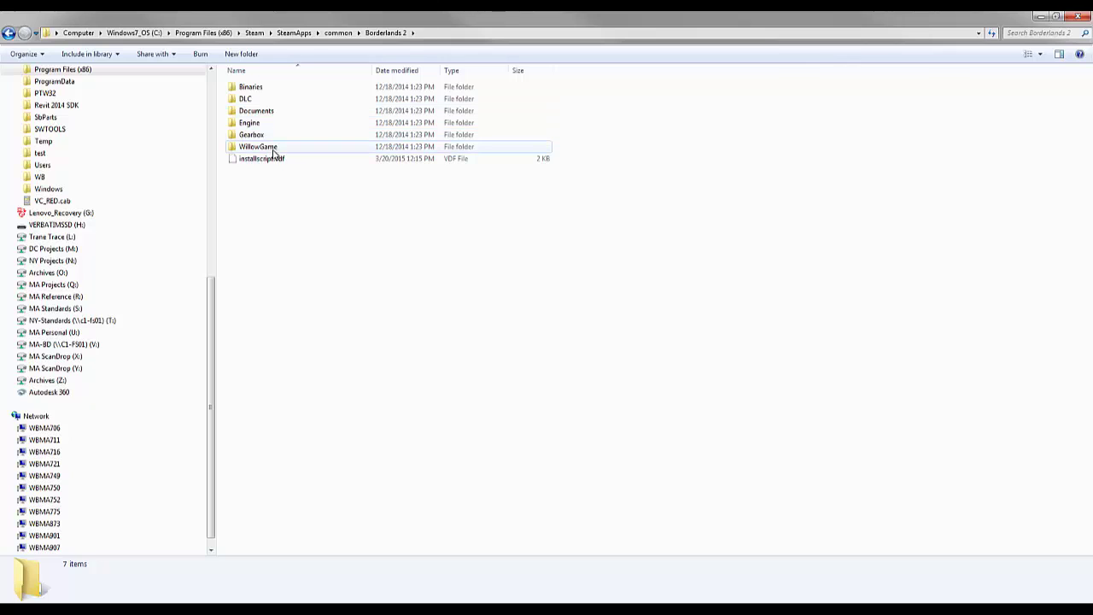
pyautogui.doubleClick(274, 149)
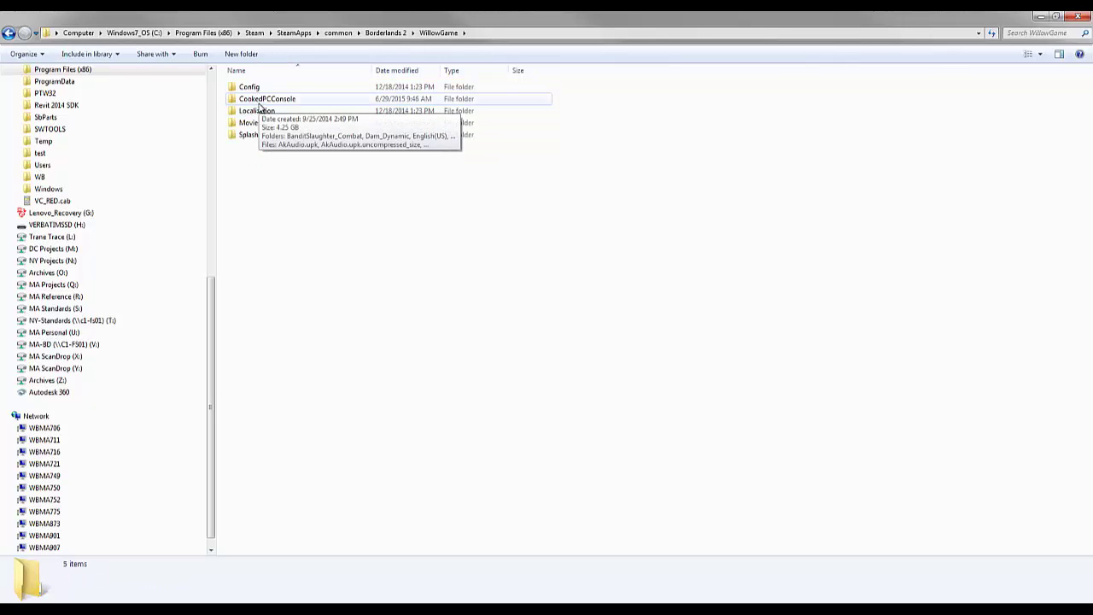
pyautogui.doubleClick(260, 100)
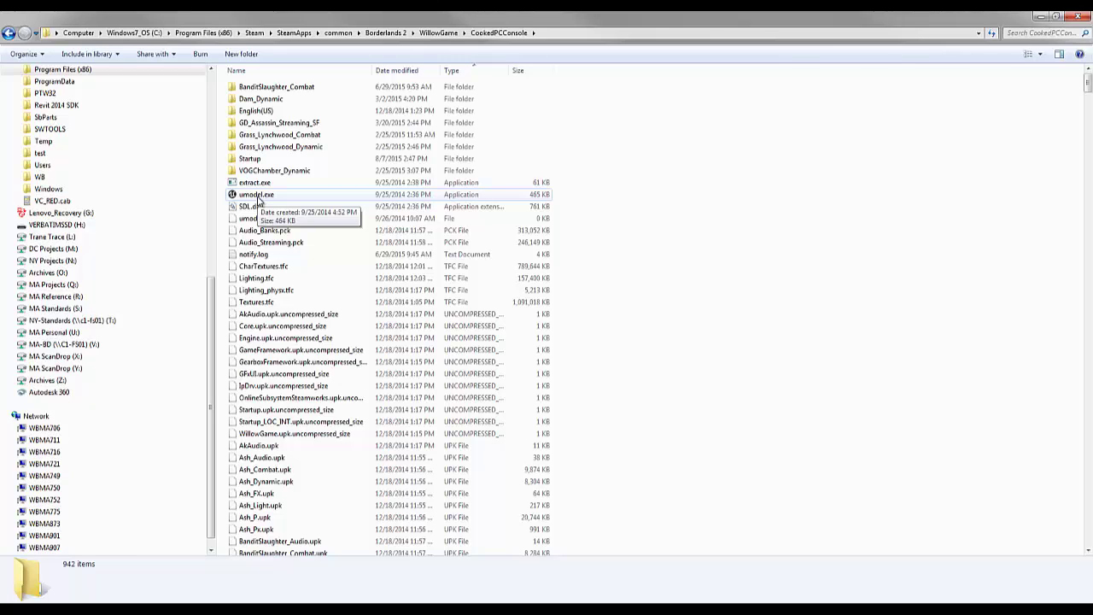
# Run umodel.exe past the security warning and start it with animation loading switched off.
pyautogui.doubleClick(257, 195)
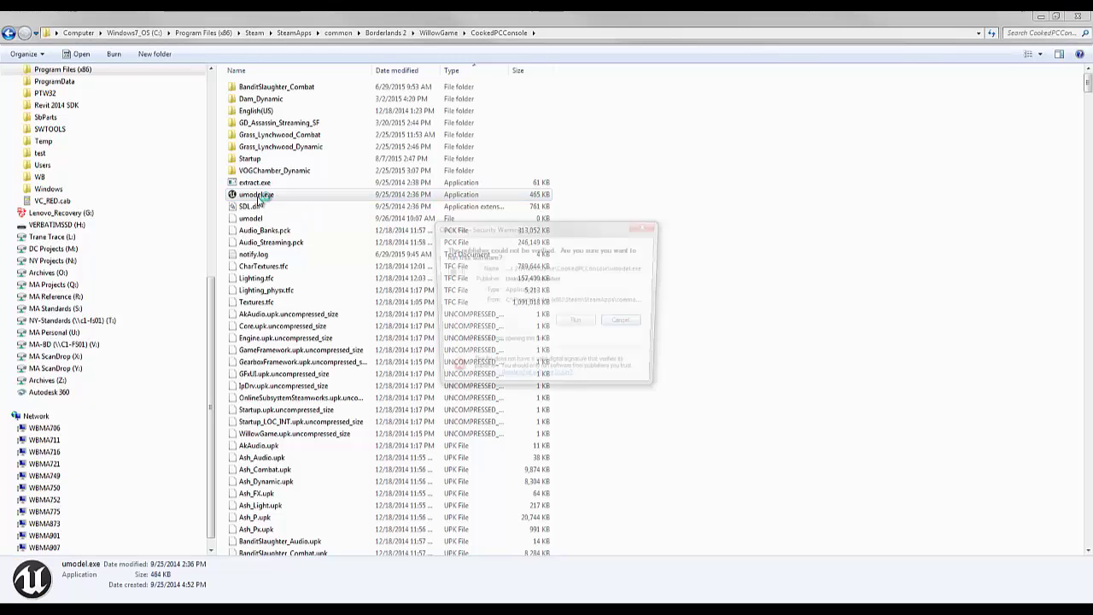
pyautogui.click(589, 329)
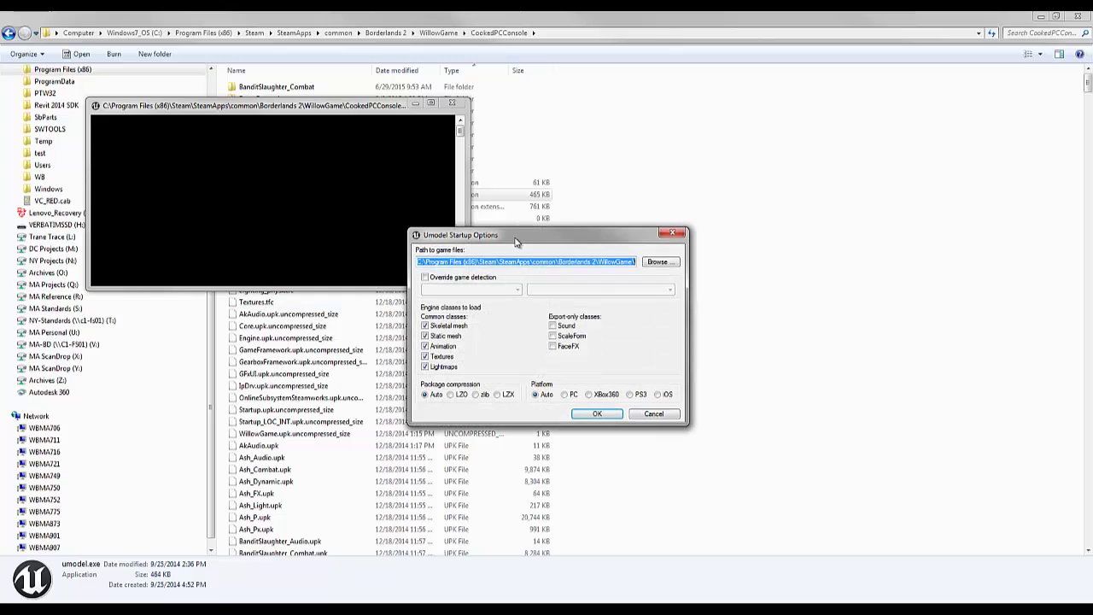
pyautogui.moveTo(515, 243); pyautogui.dragTo(391, 179)
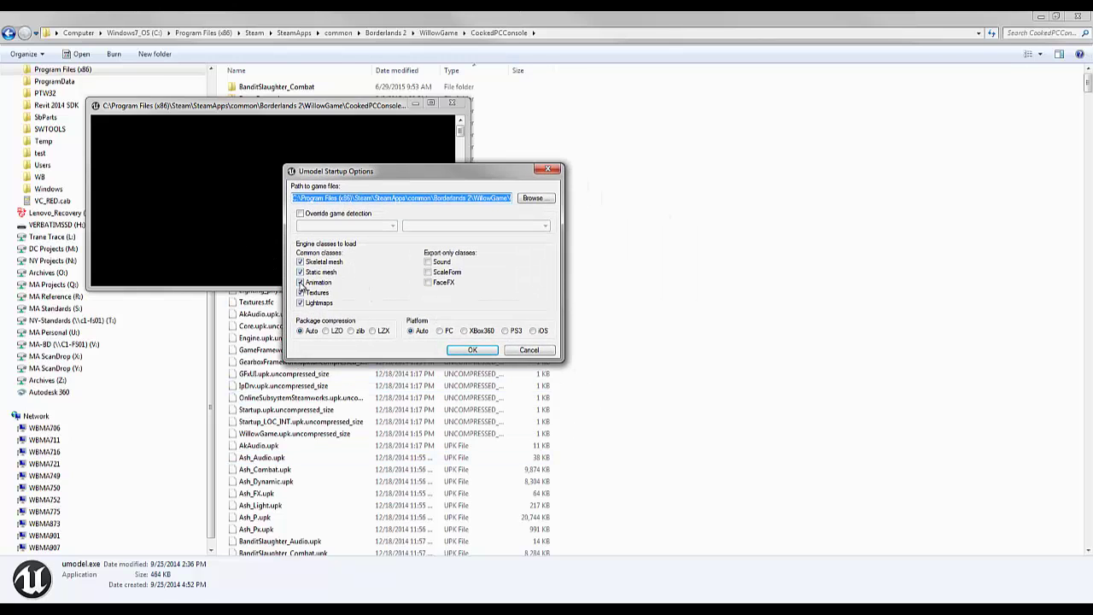
pyautogui.click(301, 281)
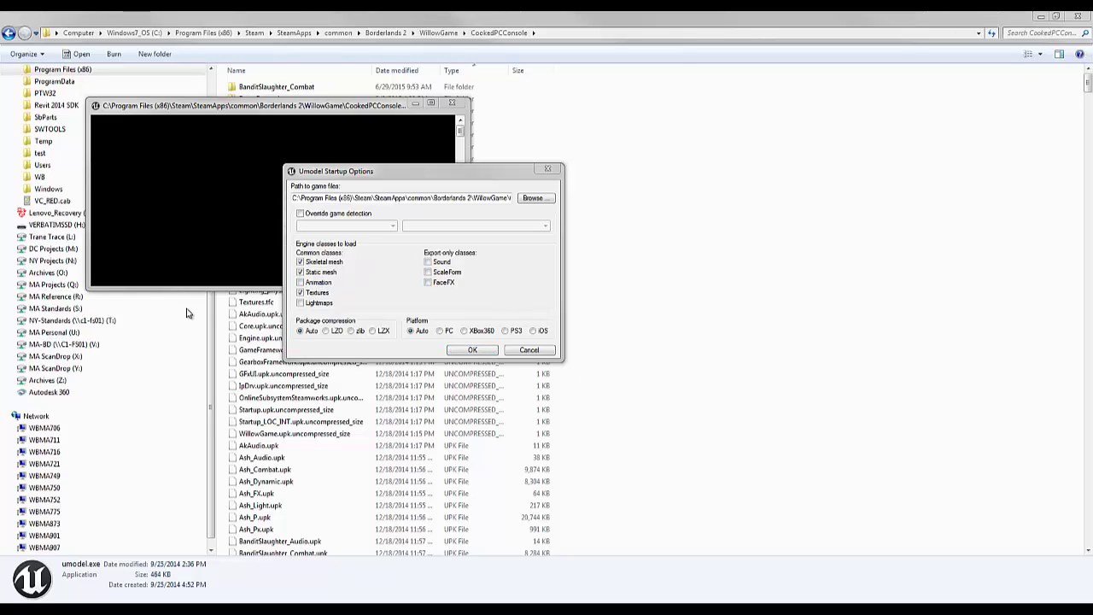
pyautogui.click(467, 355)
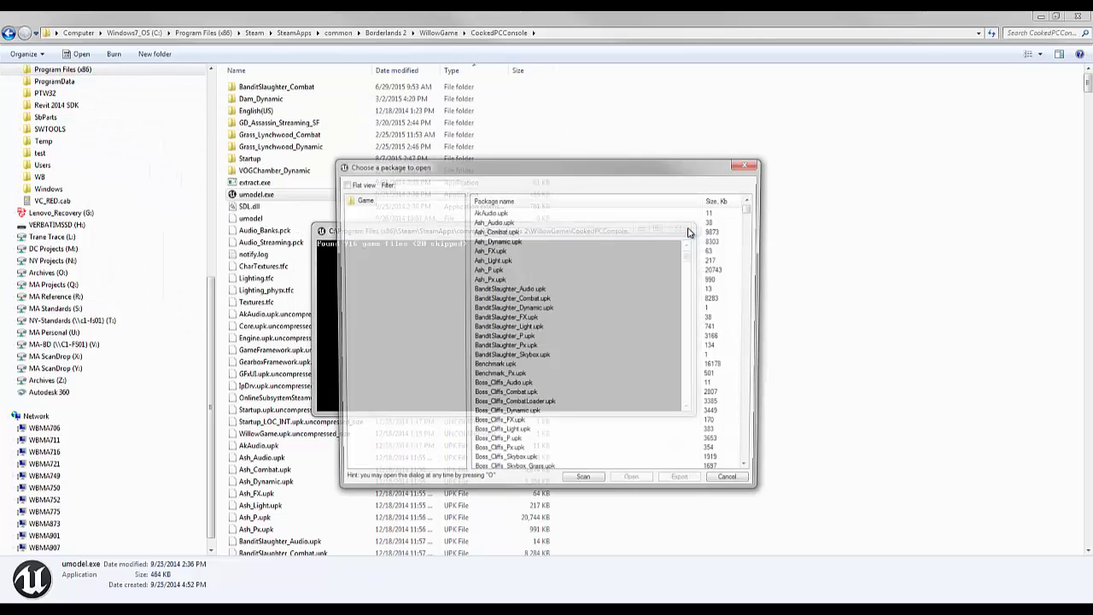
# Move and resize the package chooser, then scroll through its package list.
pyautogui.moveTo(507, 163); pyautogui.dragTo(472, 112)
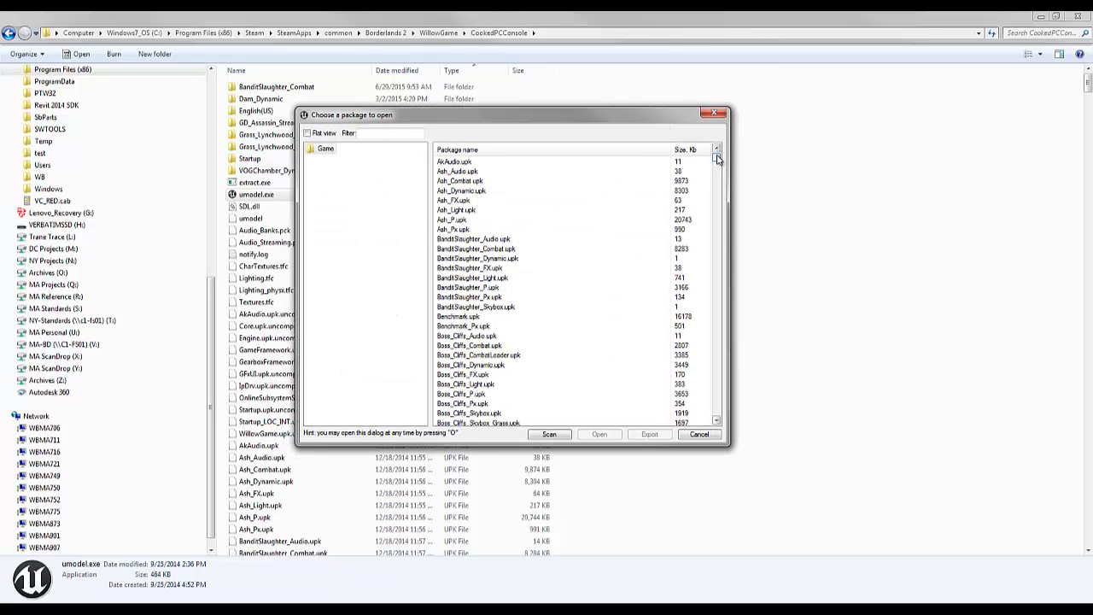
pyautogui.moveTo(717, 162); pyautogui.dragTo(693, 342)
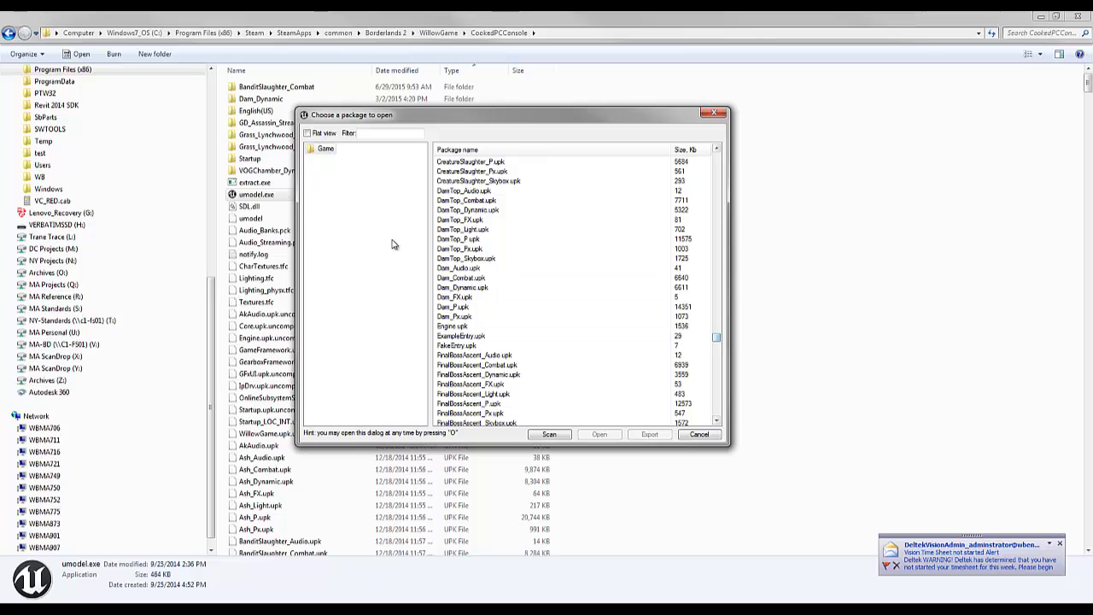
pyautogui.click(487, 309)
pyautogui.scroll(10, 488, 311)
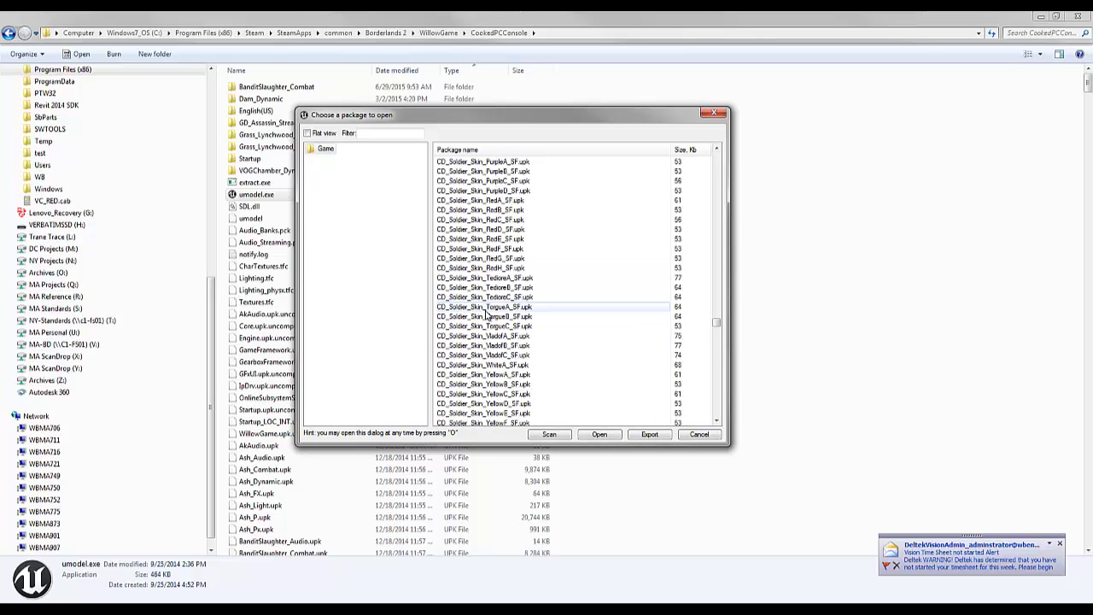
pyautogui.scroll(15, 485, 313)
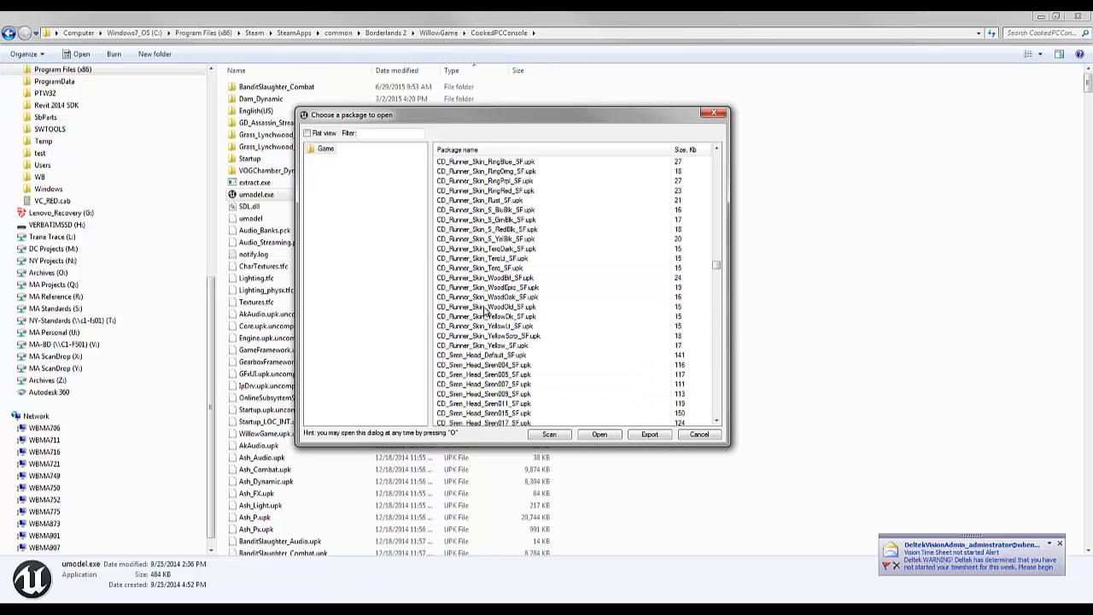
pyautogui.scroll(15, 485, 313)
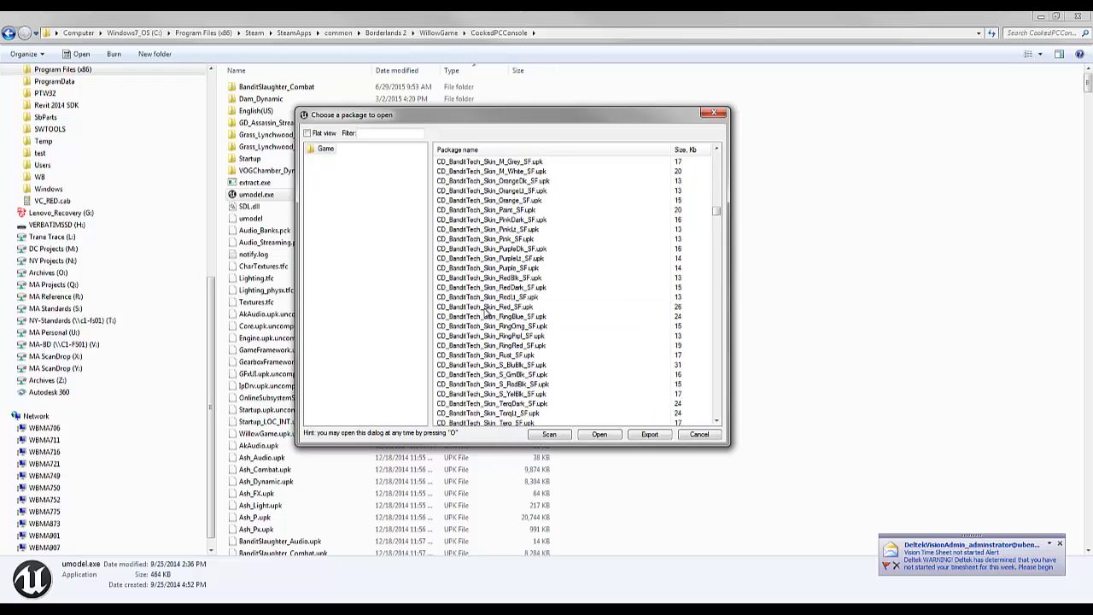
pyautogui.scroll(-20, 485, 313)
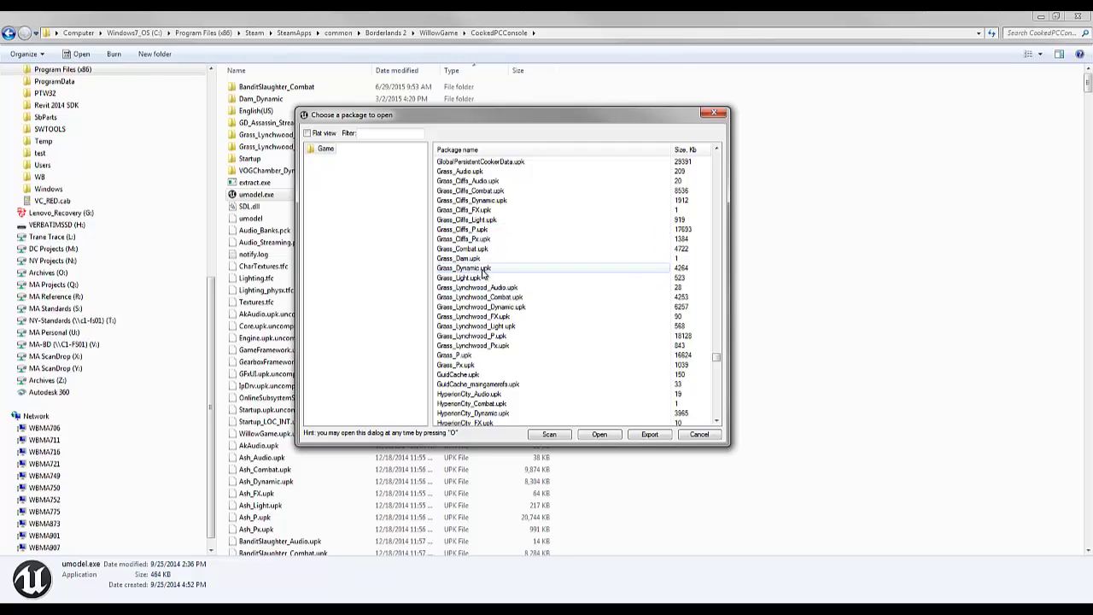
# Select Grass_Combat.upk, then HyperionCity_Px.upk, and scroll down toward Startup.upk.
pyautogui.click(483, 249)
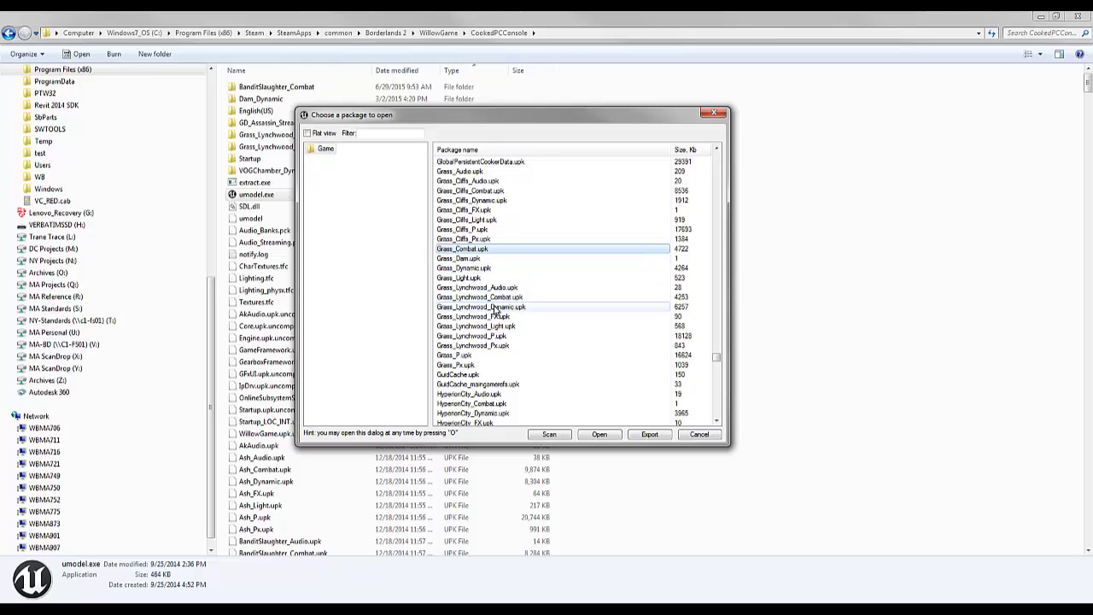
pyautogui.scroll(-3, 500, 312)
pyautogui.click(502, 355)
pyautogui.scroll(-5, 504, 364)
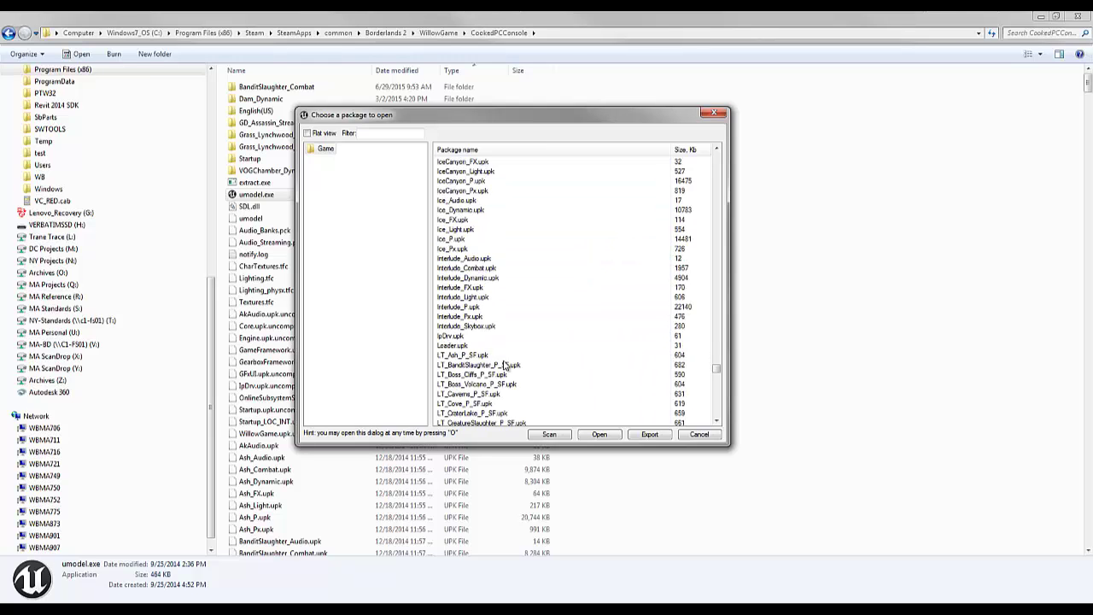
pyautogui.scroll(-10, 478, 256)
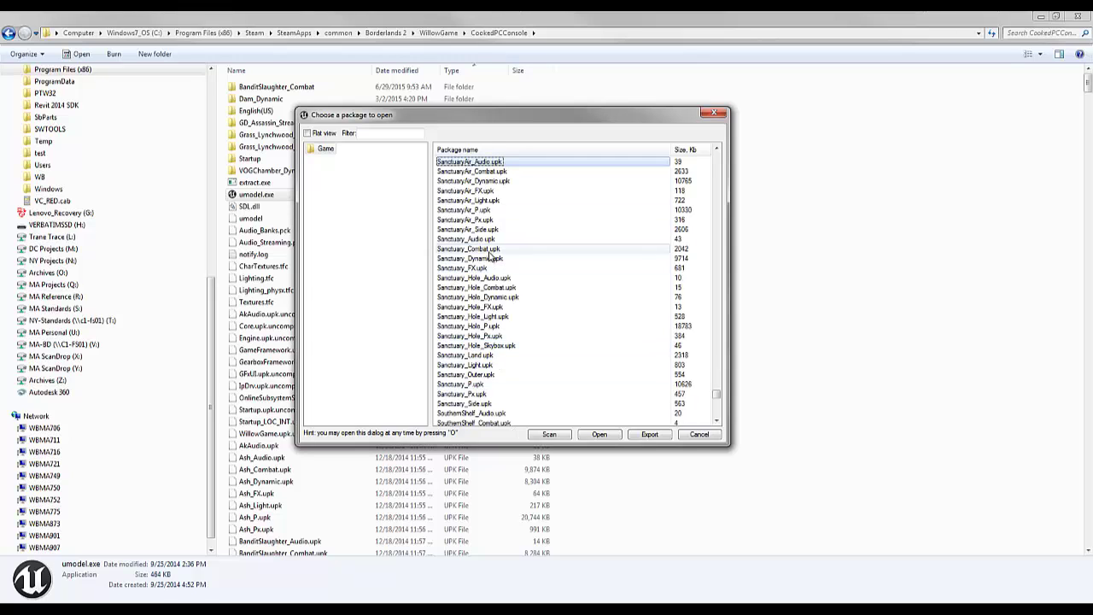
pyautogui.scroll(-7, 474, 257)
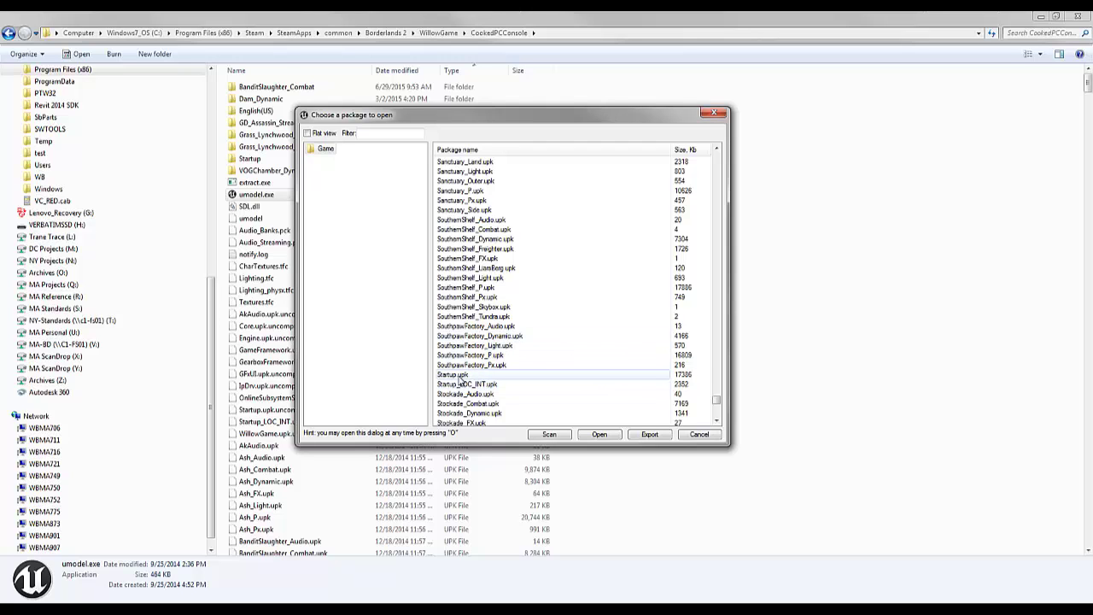
# Open Startup.upk and page through its weapon textures past TextChat_13.
pyautogui.doubleClick(461, 374)
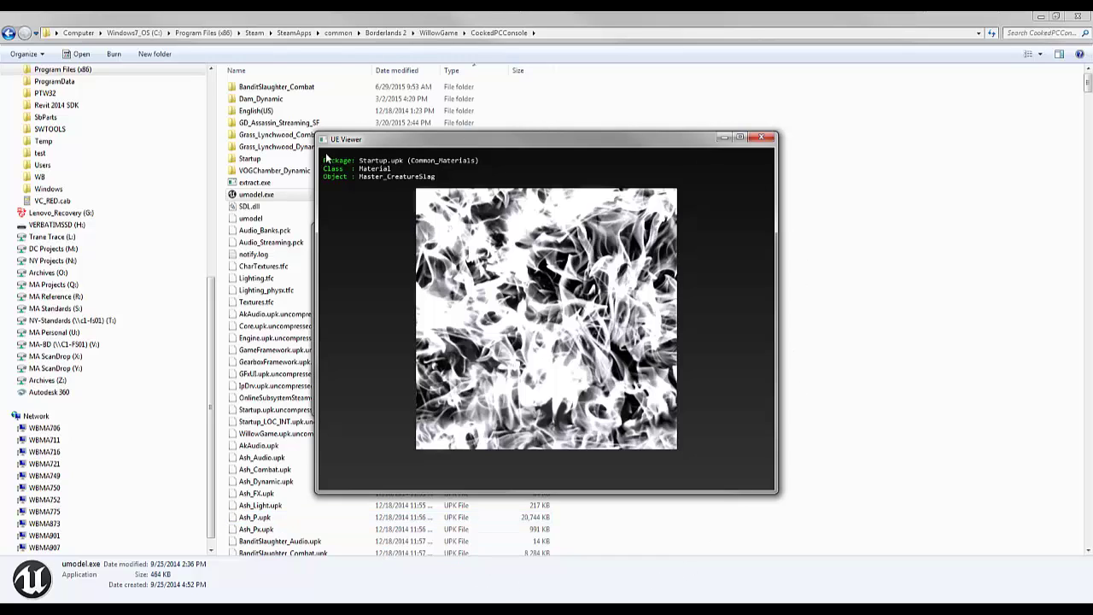
pyautogui.press('pagedown')
pyautogui.press('pagedown')
pyautogui.press('pagedown')
pyautogui.press('pagedown')
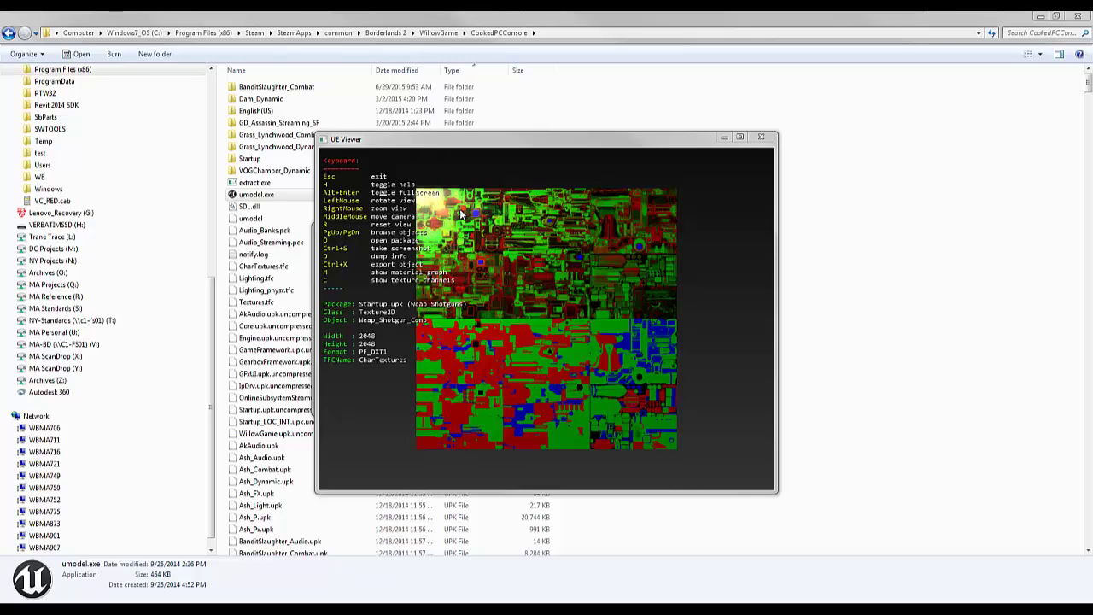
pyautogui.press('pagedown')
pyautogui.press('pagedown')
pyautogui.press('pagedown')
pyautogui.press('pagedown')
pyautogui.press('pagedown')
pyautogui.press('pagedown')
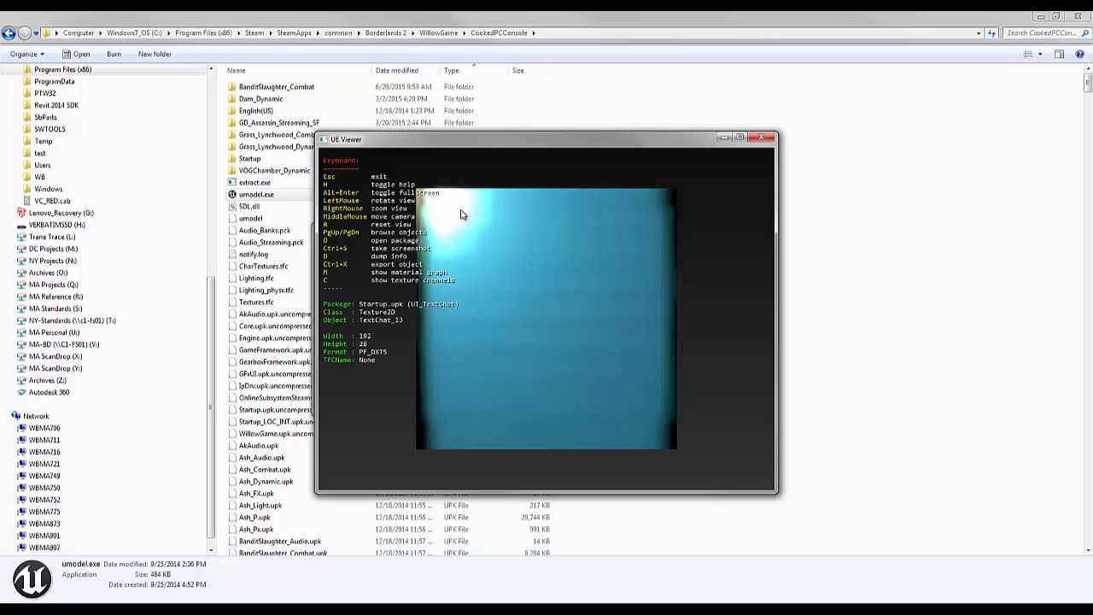
pyautogui.press('pagedown')
pyautogui.press('pagedown')
pyautogui.press('pagedown')
pyautogui.press('pagedown')
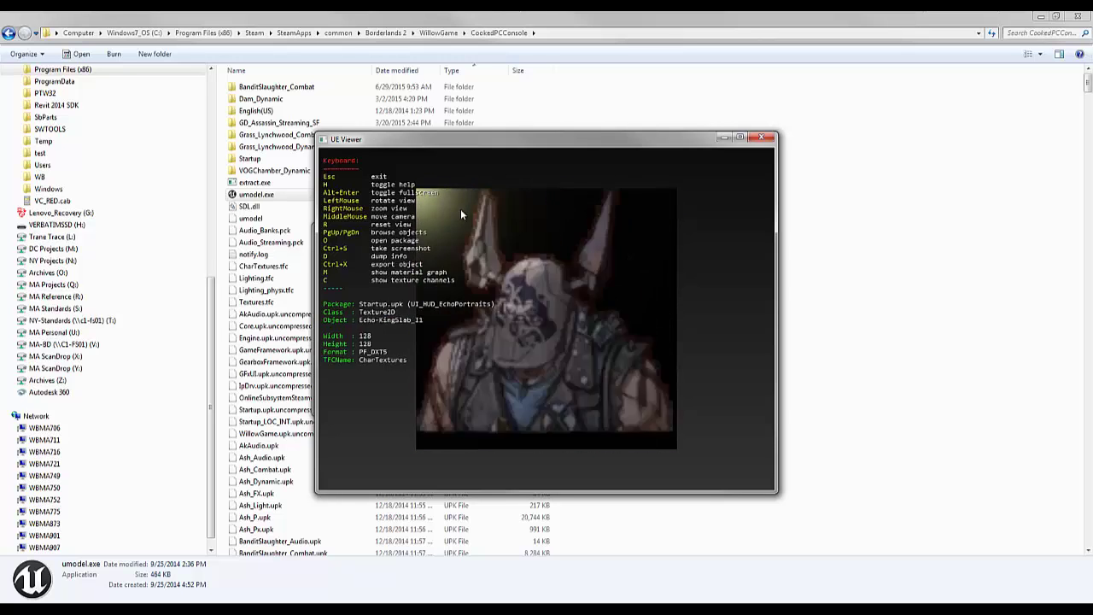
pyautogui.press('pagedown')
pyautogui.press('pagedown')
pyautogui.press('pagedown')
pyautogui.press('pagedown')
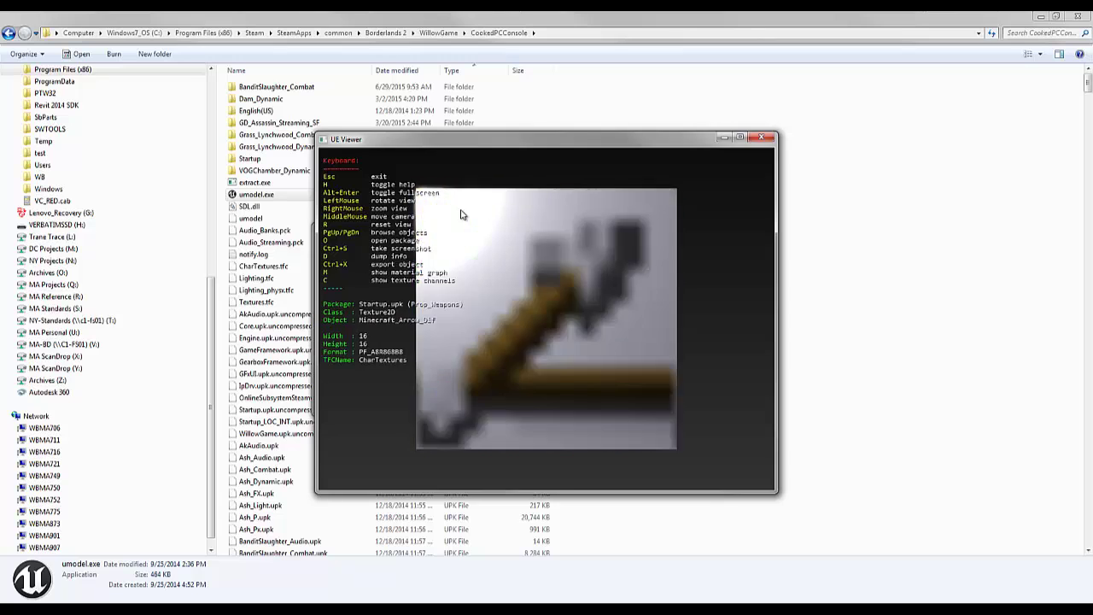
pyautogui.press('pagedown')
pyautogui.press('pagedown')
pyautogui.press('pagedown')
pyautogui.press('pagedown')
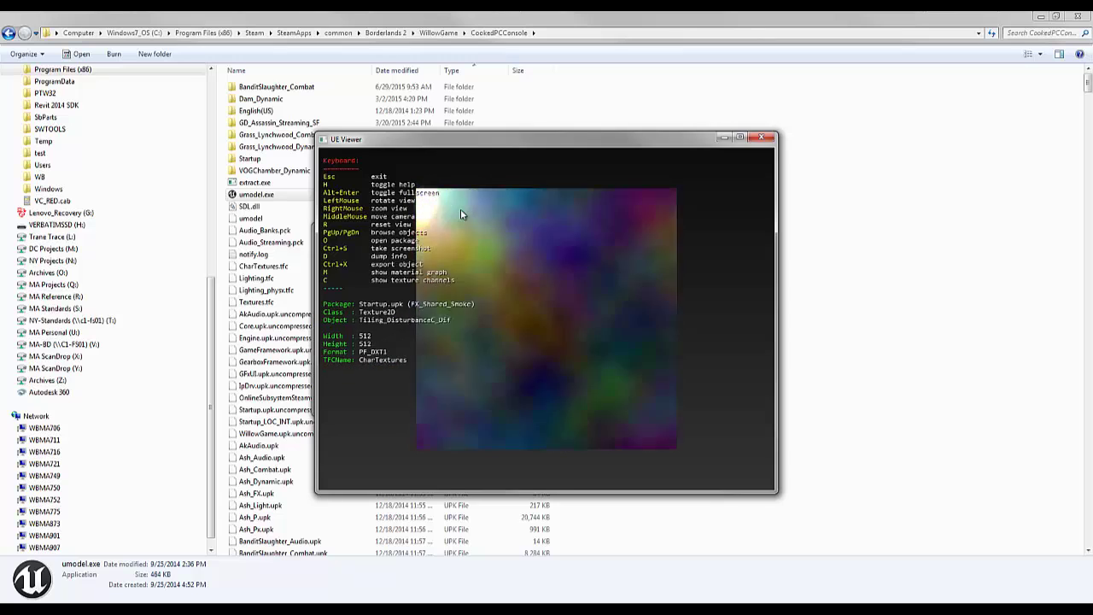
pyautogui.press('pagedown')
pyautogui.press('pagedown')
pyautogui.press('pagedown')
pyautogui.press('pagedown')
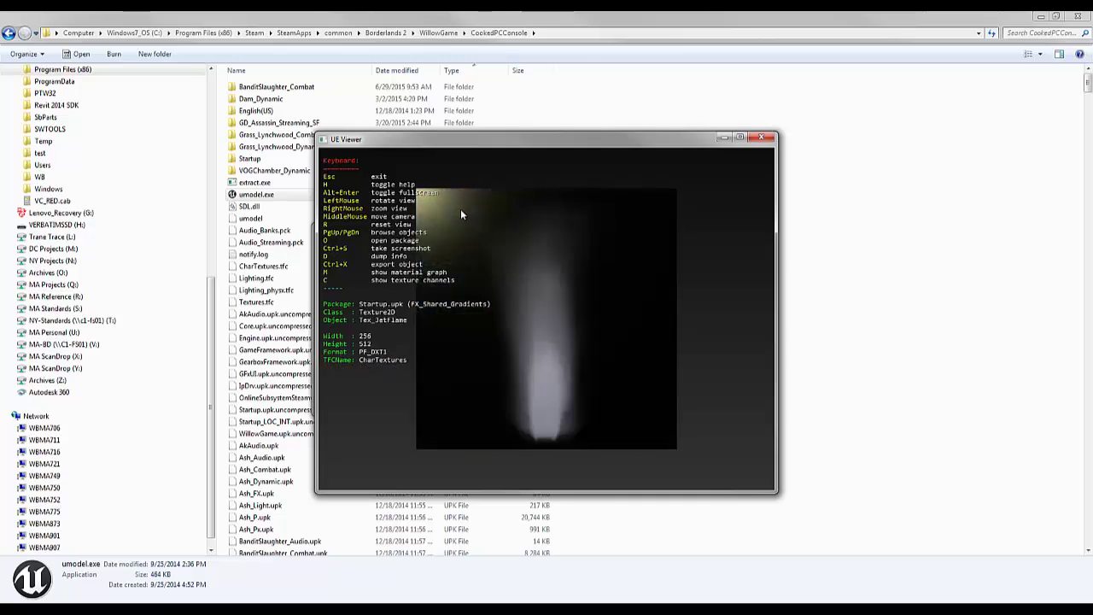
pyautogui.press('pagedown')
pyautogui.press('pagedown')
pyautogui.press('pagedown')
pyautogui.press('pagedown')
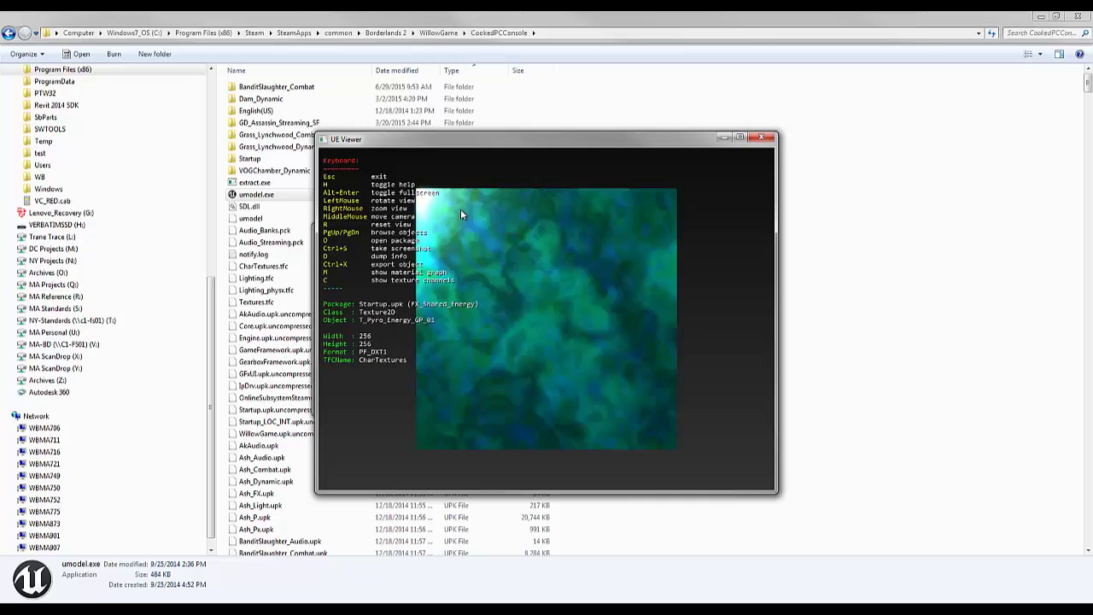
# Keep paging through the remaining textures into the package's meshes.
pyautogui.press('pagedown')
pyautogui.press('pagedown')
pyautogui.press('pagedown')
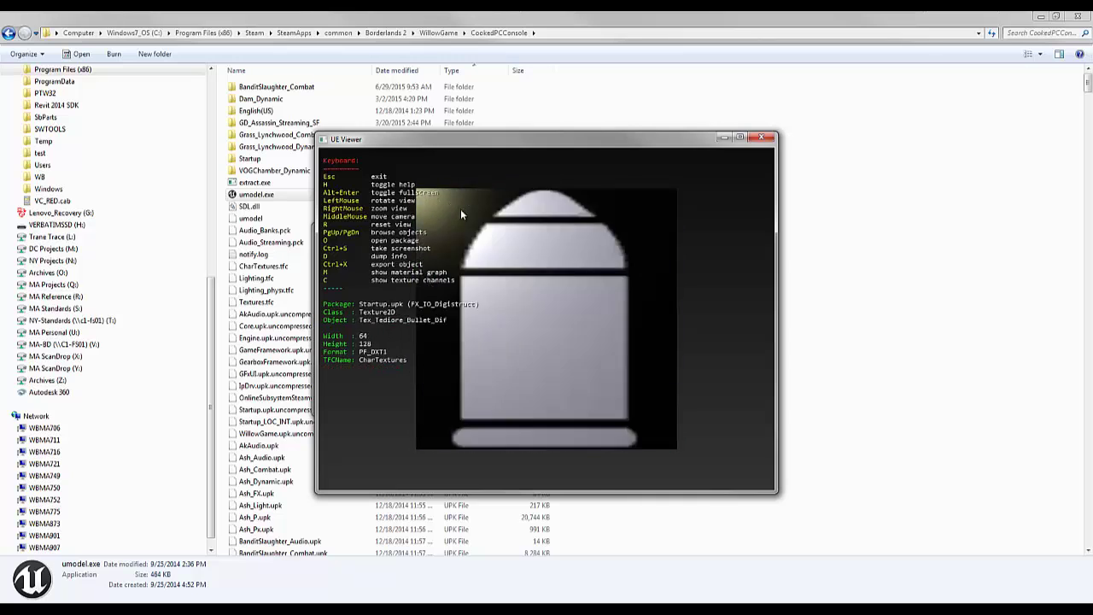
pyautogui.press('pagedown')
pyautogui.press('pagedown')
pyautogui.press('pagedown')
pyautogui.press('pagedown')
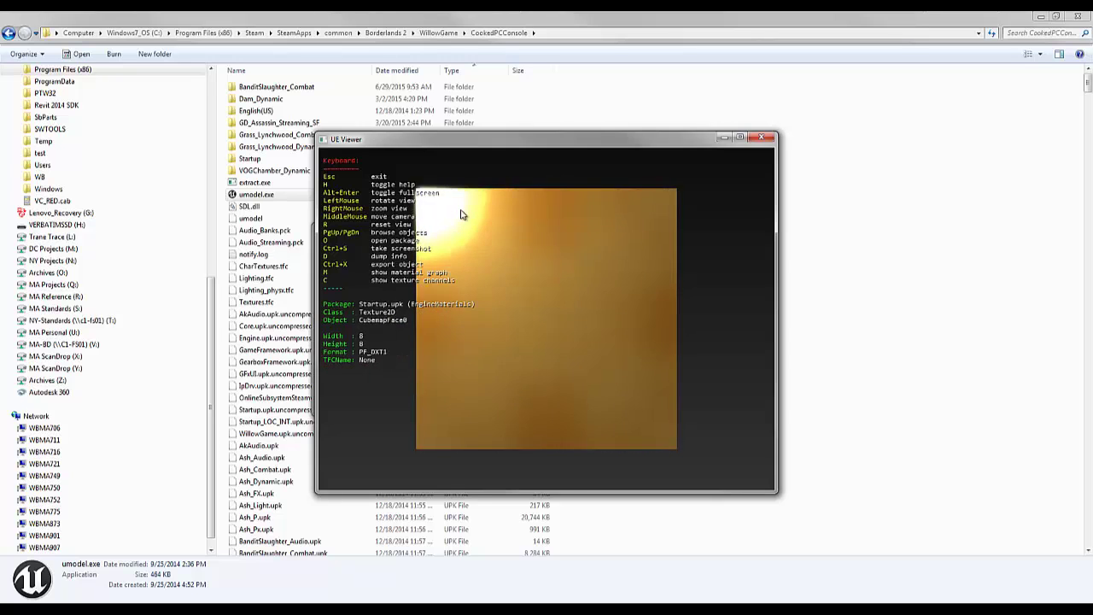
pyautogui.press('pagedown')
pyautogui.press('pagedown')
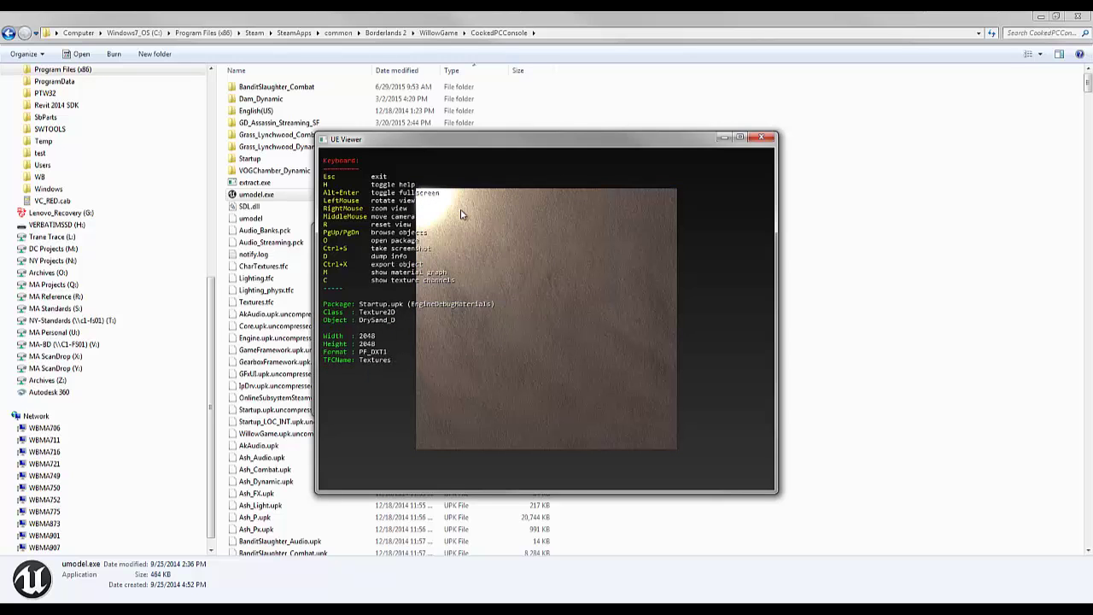
pyautogui.press('pagedown')
pyautogui.press('pagedown')
pyautogui.press('pagedown')
pyautogui.press('pagedown')
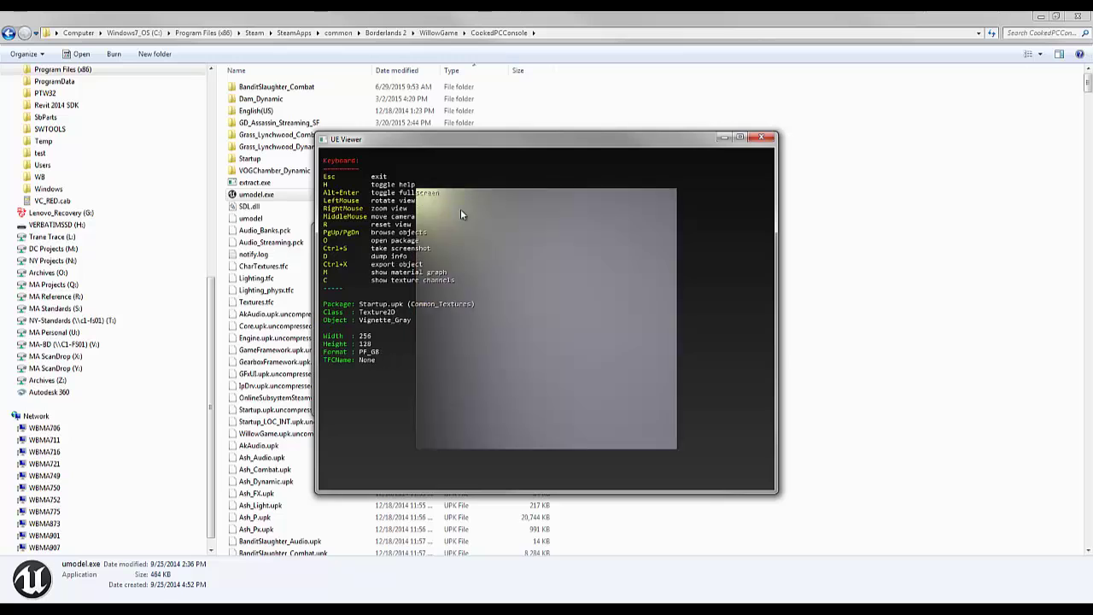
pyautogui.press('pagedown')
pyautogui.press('pagedown')
pyautogui.press('pagedown')
pyautogui.press('pagedown')
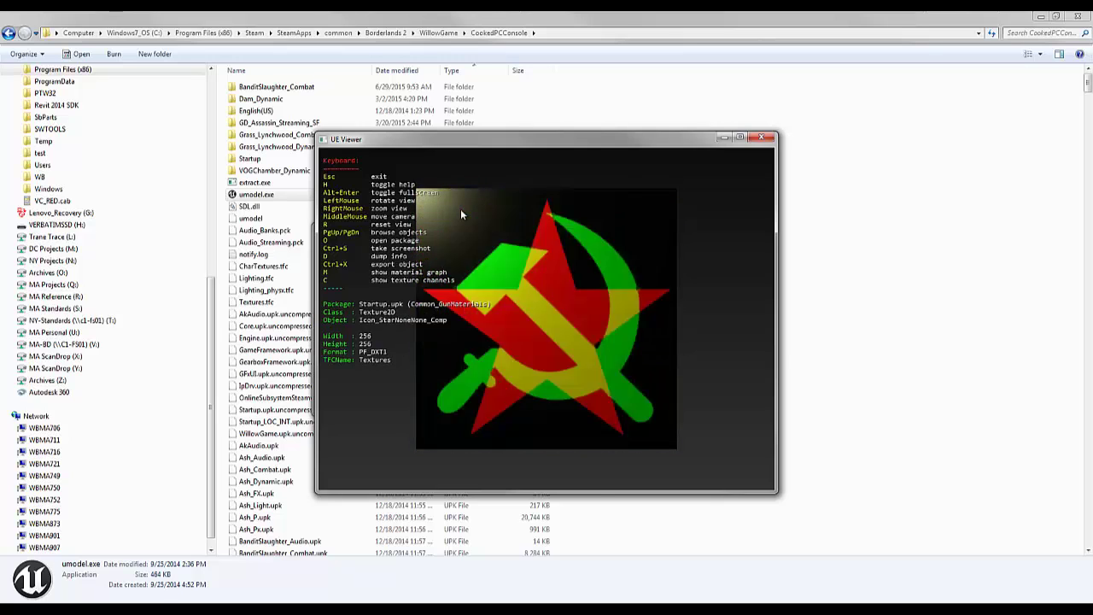
pyautogui.press('pagedown')
pyautogui.press('pagedown')
pyautogui.press('pagedown')
pyautogui.press('pagedown')
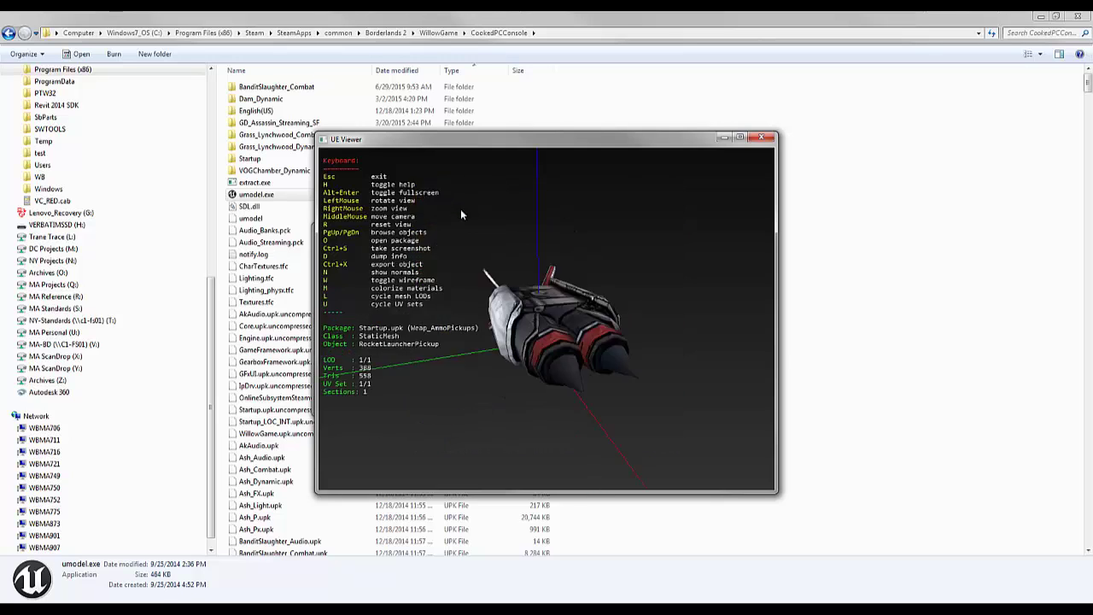
pyautogui.press('pagedown')
pyautogui.press('pagedown')
pyautogui.press('pagedown')
pyautogui.press('pagedown')
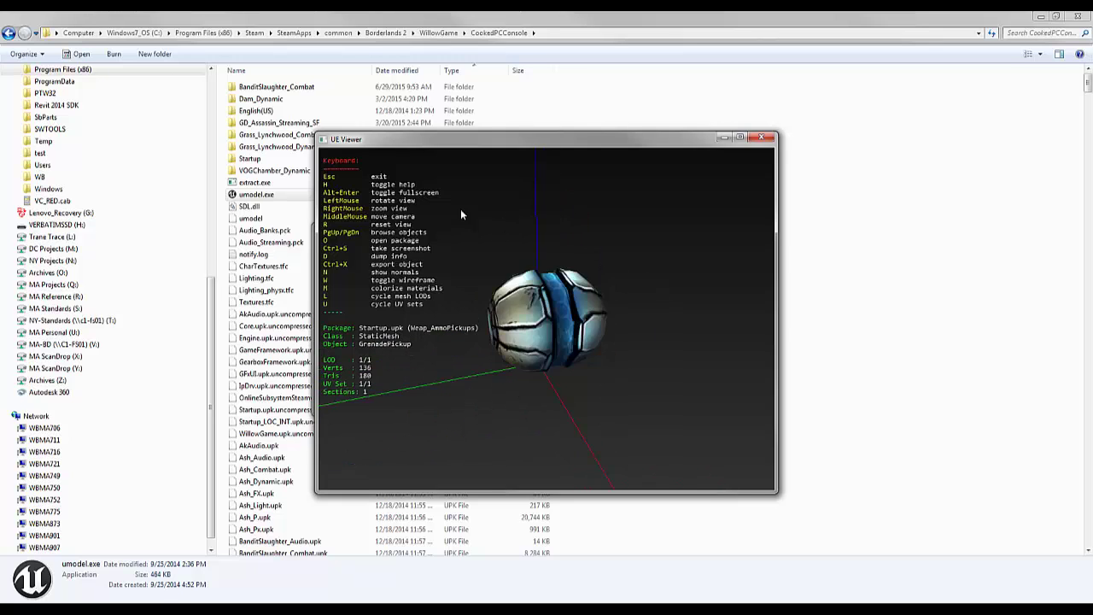
# Flip among the pickup meshes, including Grenade_Vladof and PistolPickup, ending on RocketLauncherPickup.
pyautogui.press('pagedown')
pyautogui.press('pageup')
pyautogui.press('pageup')
pyautogui.press('pagedown')
pyautogui.press('pagedown')
pyautogui.press('pagedown')
pyautogui.press('pagedown')
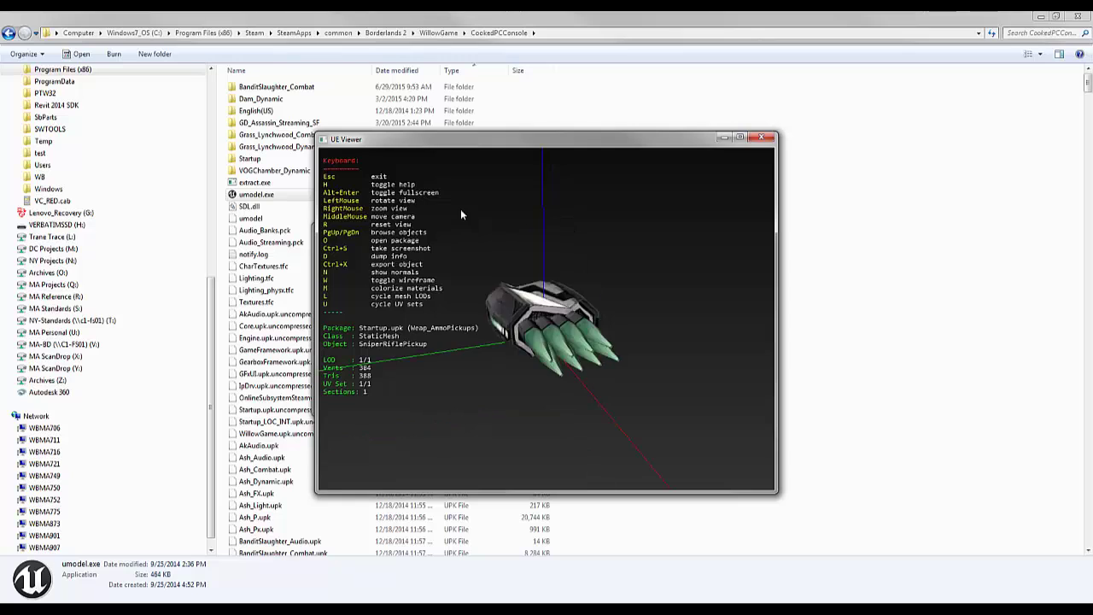
pyautogui.press('pagedown')
pyautogui.press('pageup')
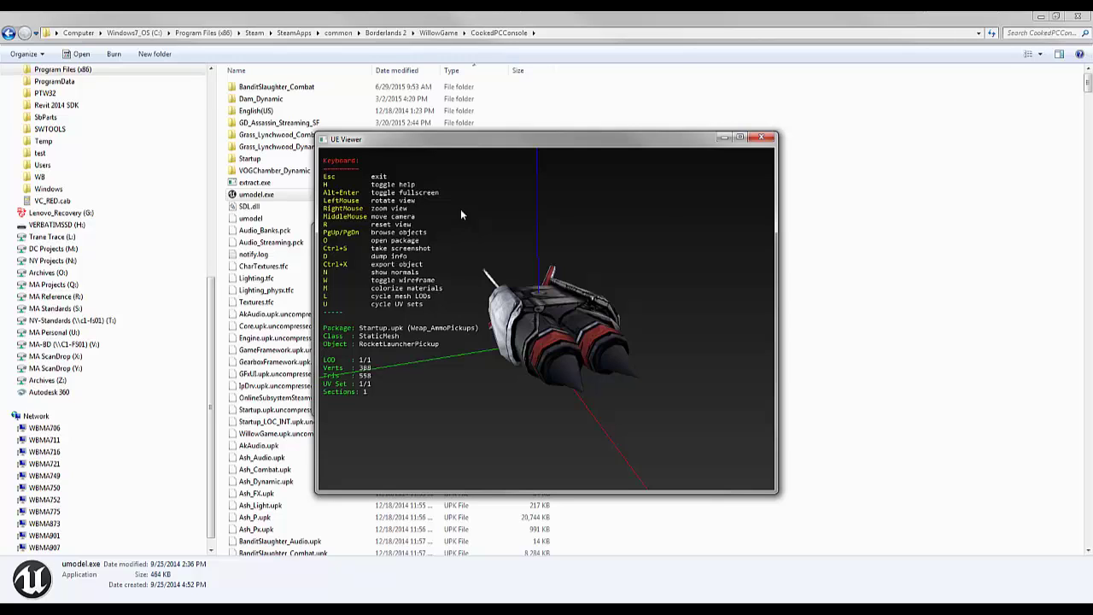
pyautogui.press('pagedown')
pyautogui.press('pagedown')
pyautogui.press('pagedown')
pyautogui.press('pagedown')
pyautogui.press('pagedown')
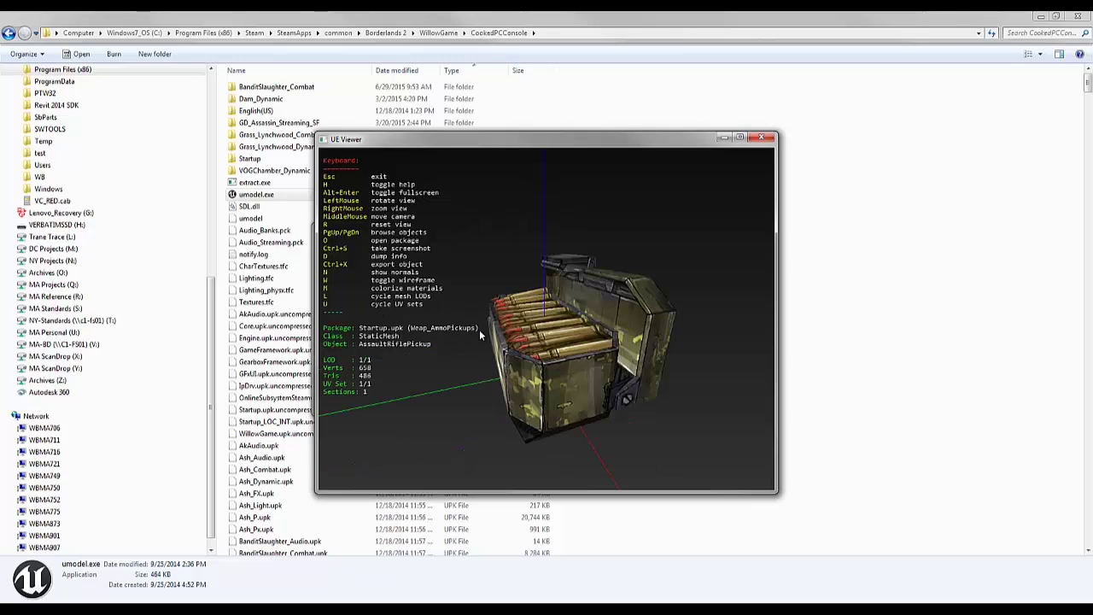
pyautogui.press('pagedown')
pyautogui.press('pagedown')
pyautogui.press('pagedown')
pyautogui.press('pagedown')
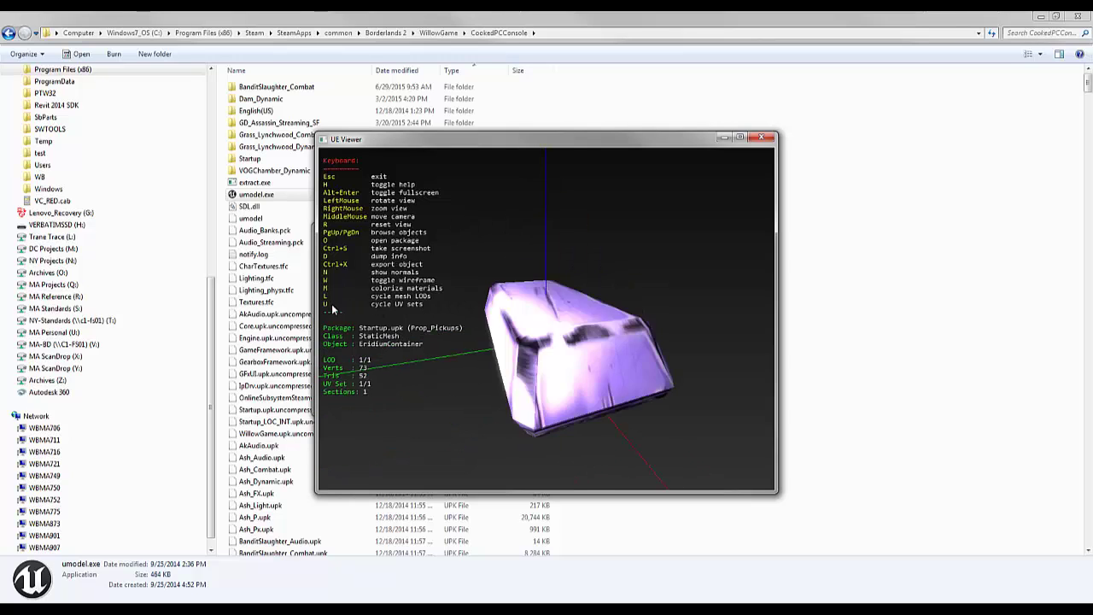
pyautogui.press('pagedown')
pyautogui.press('pagedown')
pyautogui.press('pagedown')
pyautogui.press('pagedown')
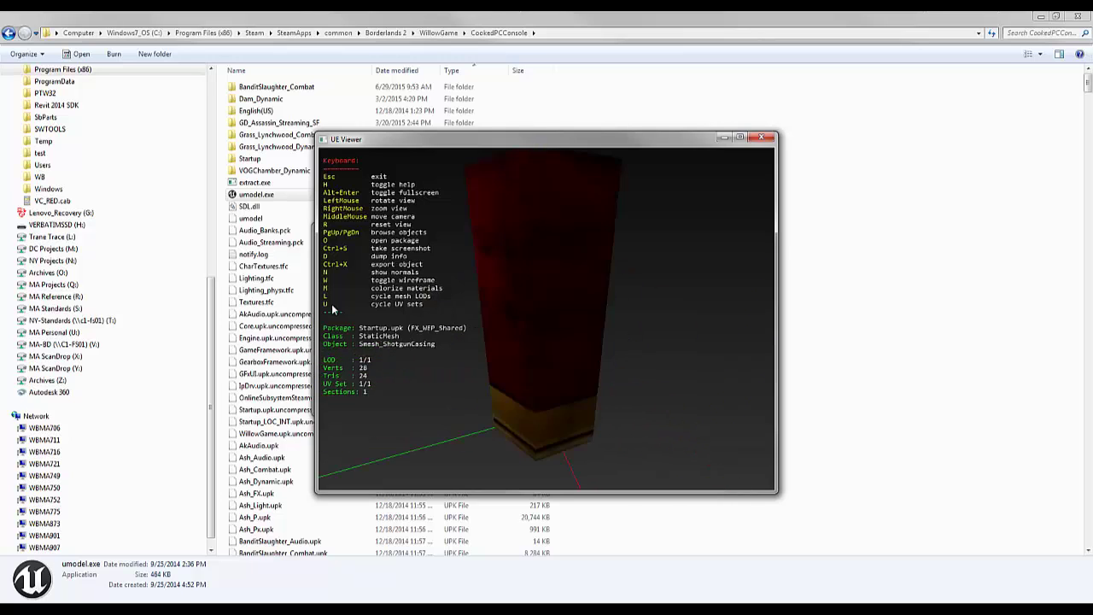
pyautogui.press('pagedown')
pyautogui.press('pagedown')
pyautogui.press('pagedown')
pyautogui.press('pagedown')
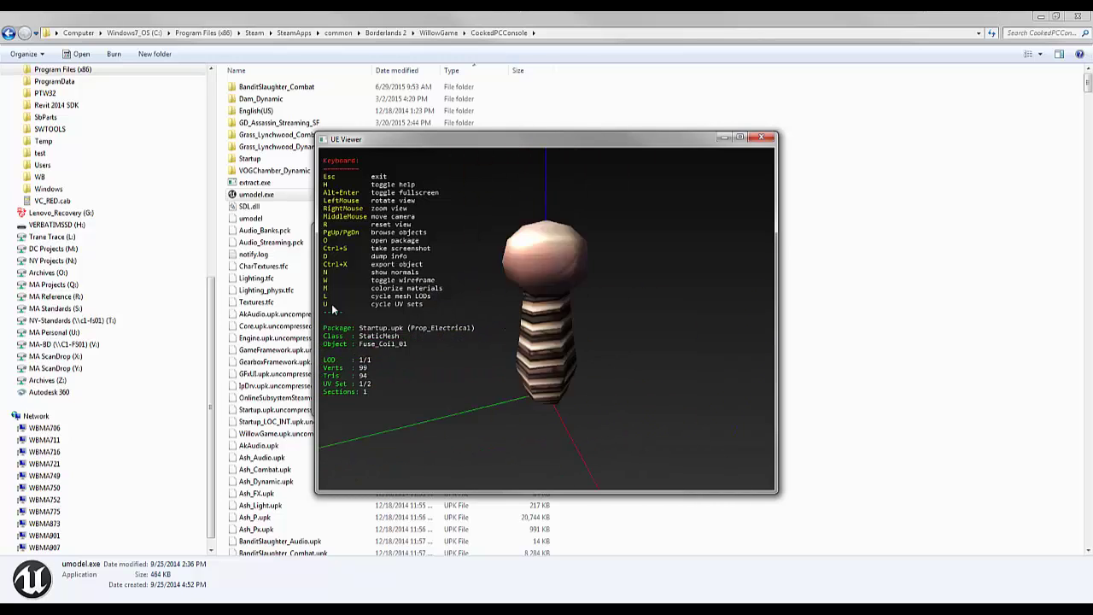
pyautogui.press('pagedown')
pyautogui.press('pagedown')
pyautogui.press('pagedown')
pyautogui.press('pagedown')
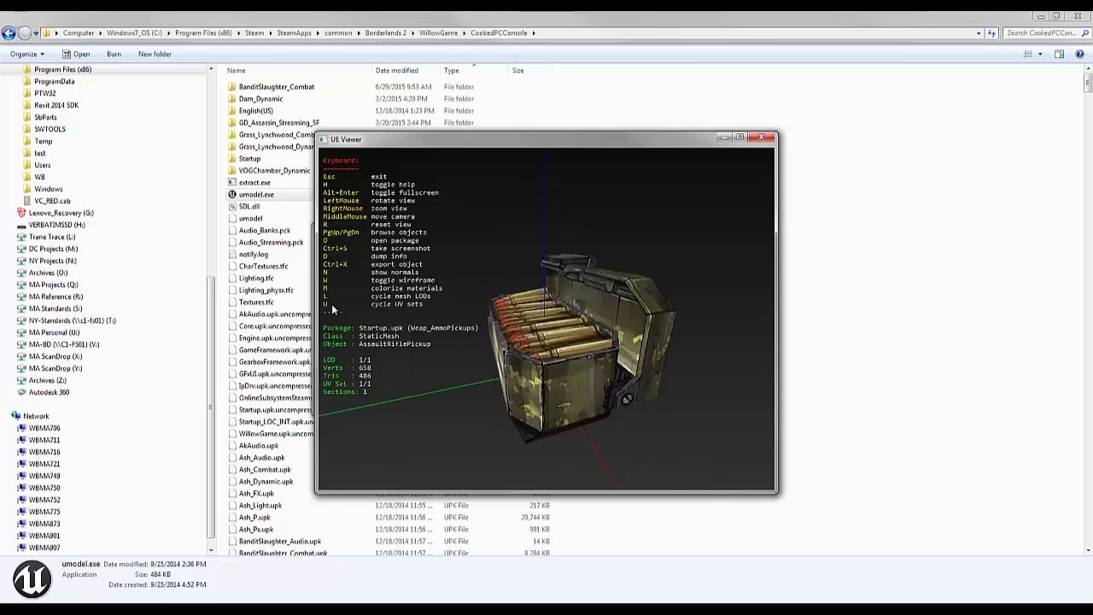
pyautogui.press('pagedown')
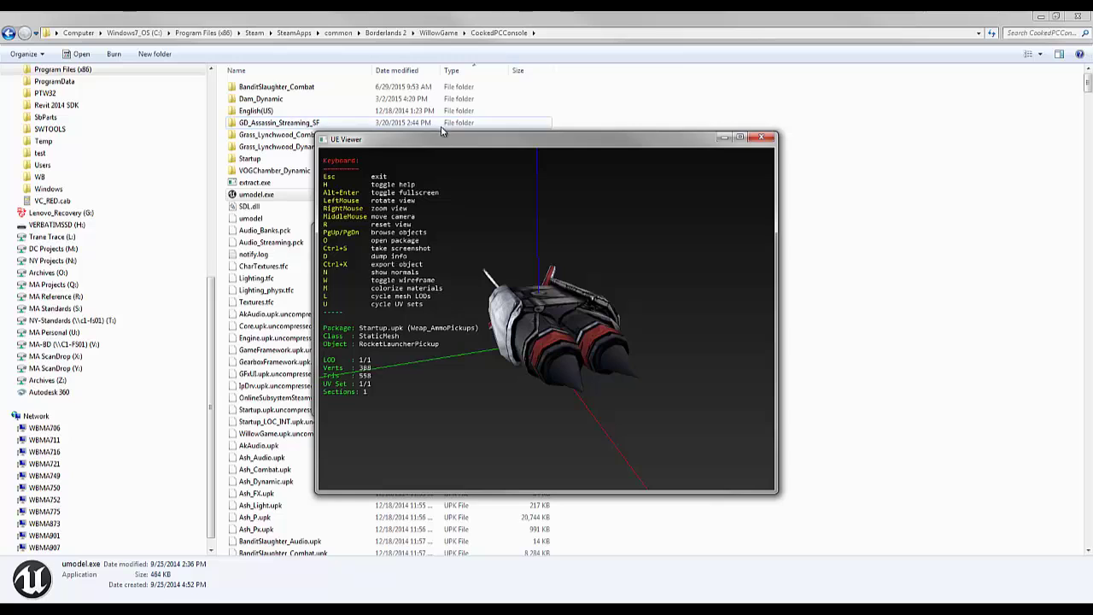
# Place the UE Viewer and console windows side by side to see the export log.
pyautogui.moveTo(435, 140); pyautogui.dragTo(640, 157)
pyautogui.moveTo(350, 224); pyautogui.dragTo(179, 216)
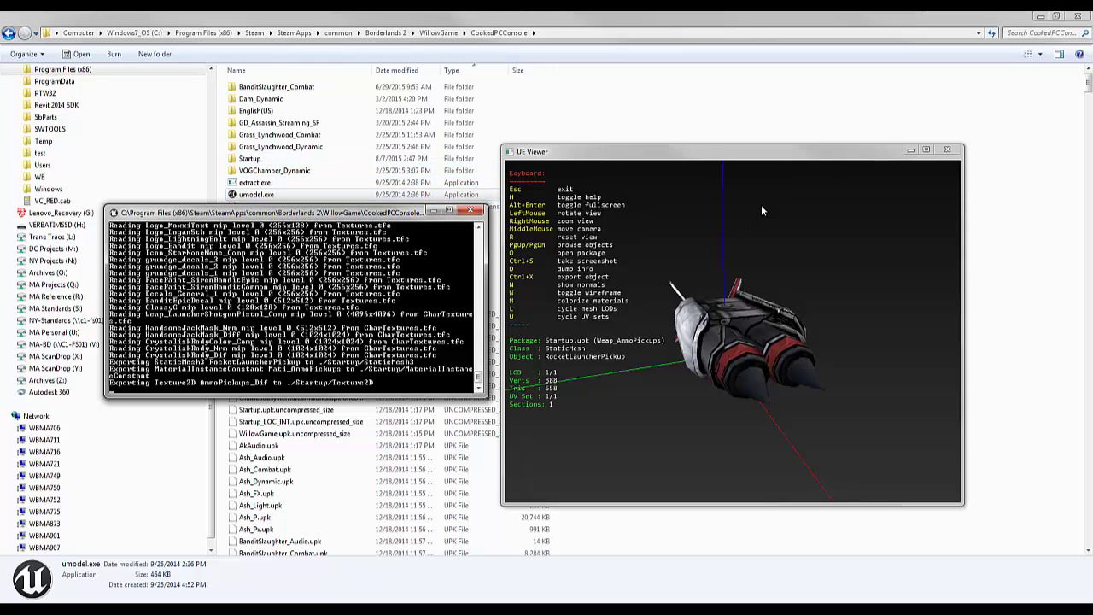
# Minimize the viewer, check Startup\StaticMesh3 for the exported mesh, and search for Blender.
pyautogui.click(910, 150)
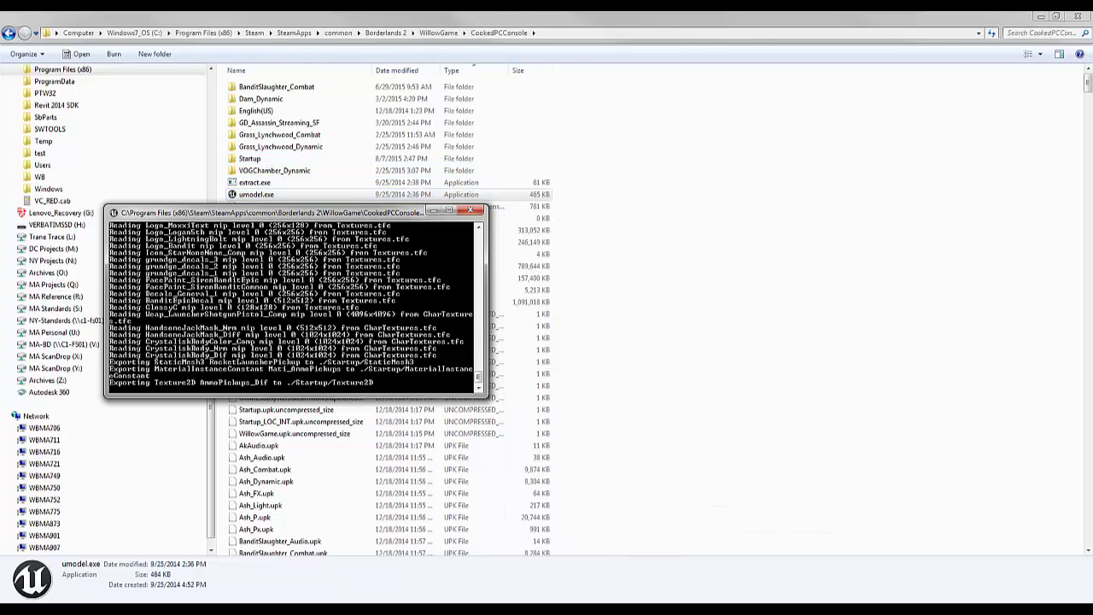
pyautogui.doubleClick(256, 159)
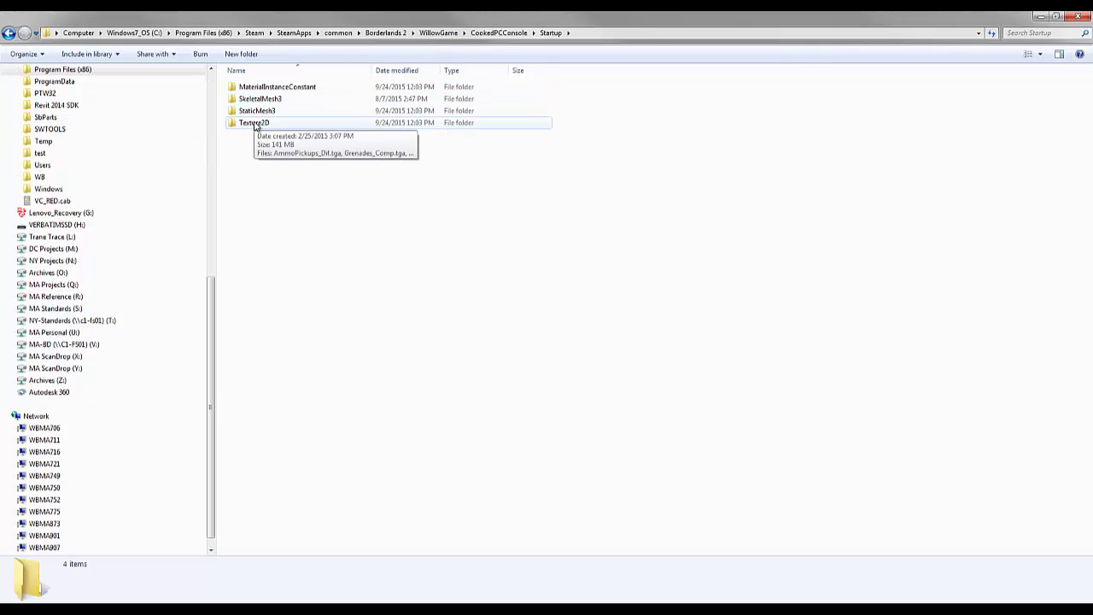
pyautogui.doubleClick(256, 112)
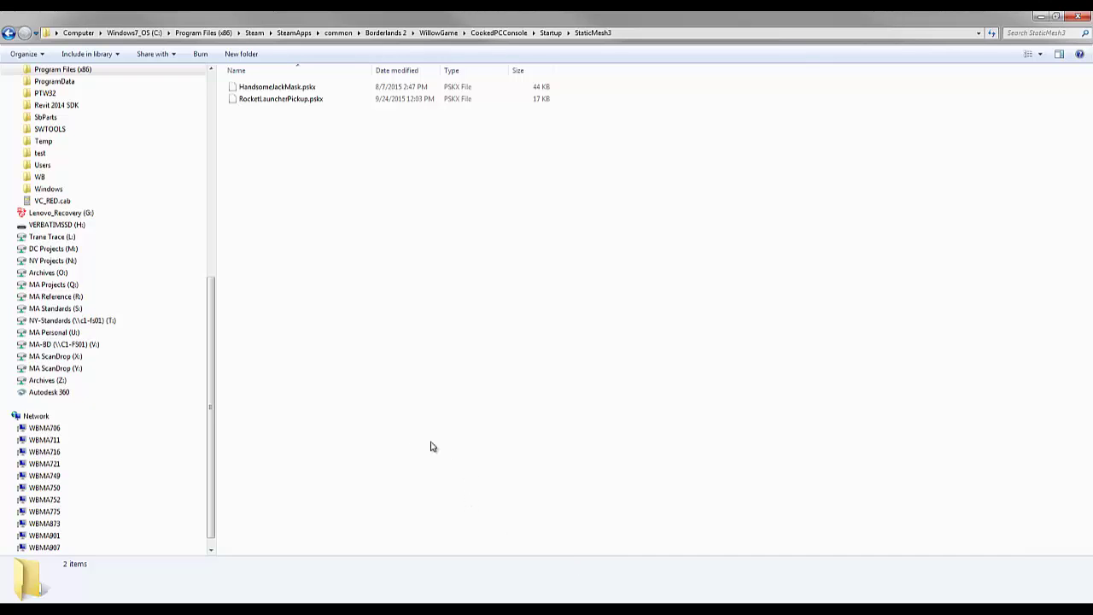
pyautogui.press('super')
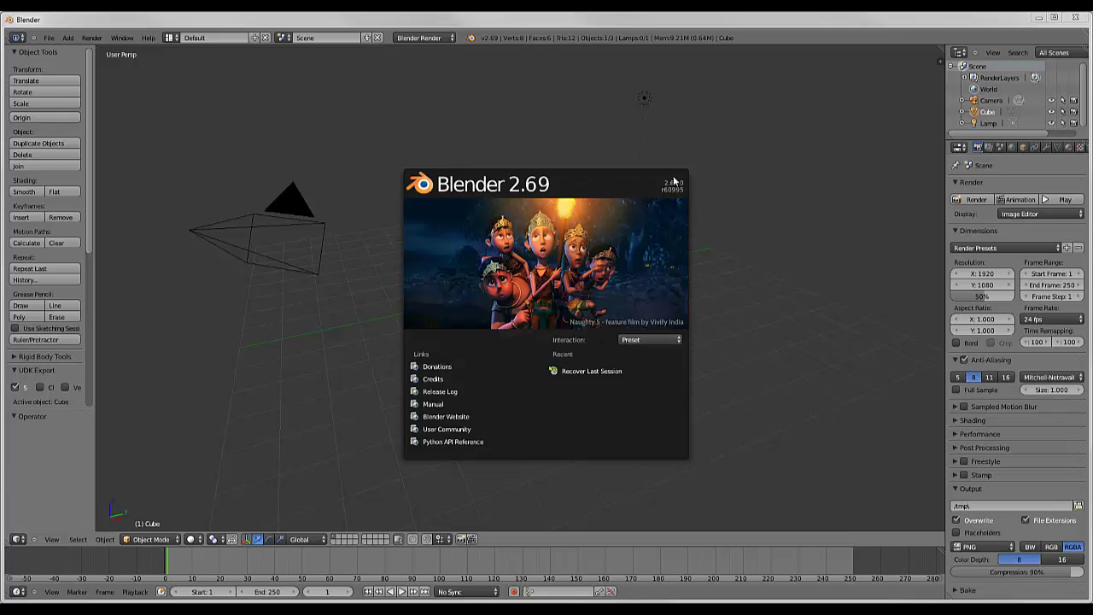
# Dismiss the Blender splash screen and choose File > Import > Skeleton Mesh (.psk).
pyautogui.click(158, 129)
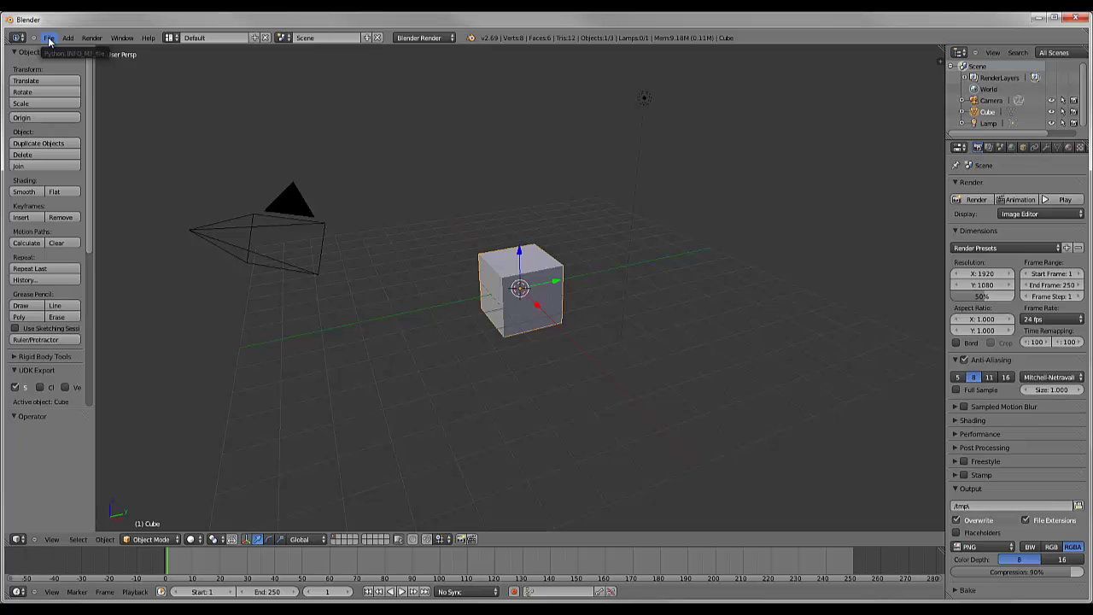
pyautogui.click(49, 39)
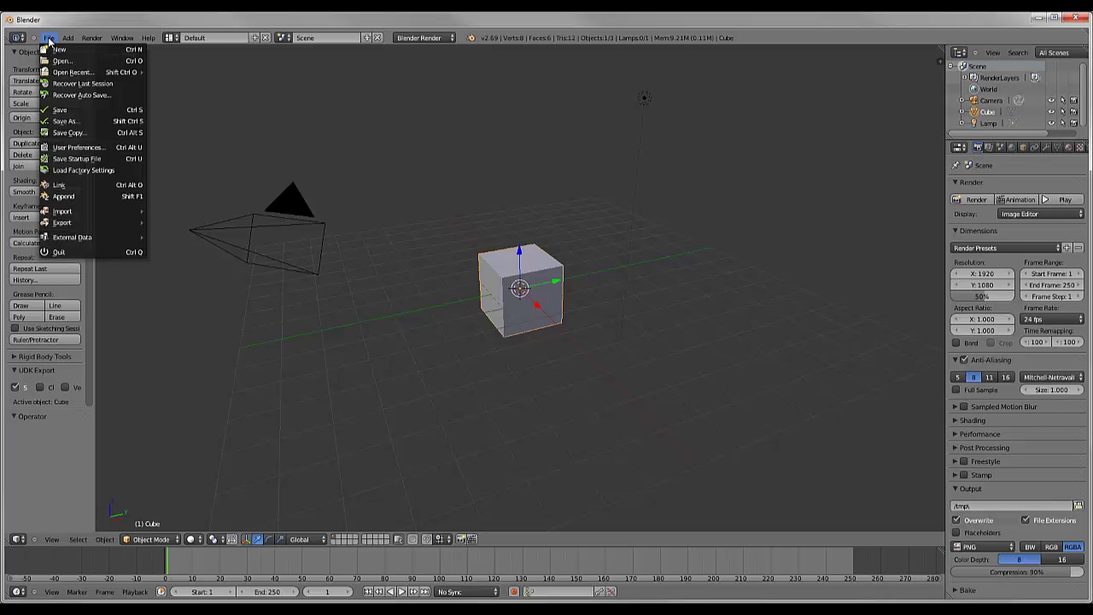
pyautogui.moveTo(66, 213)
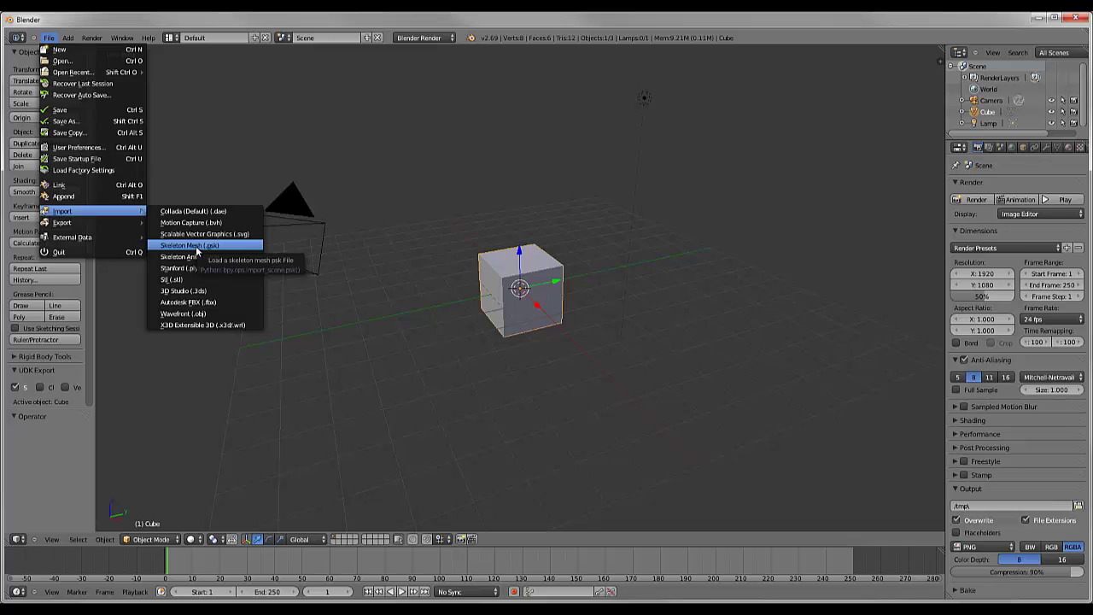
pyautogui.click(195, 246)
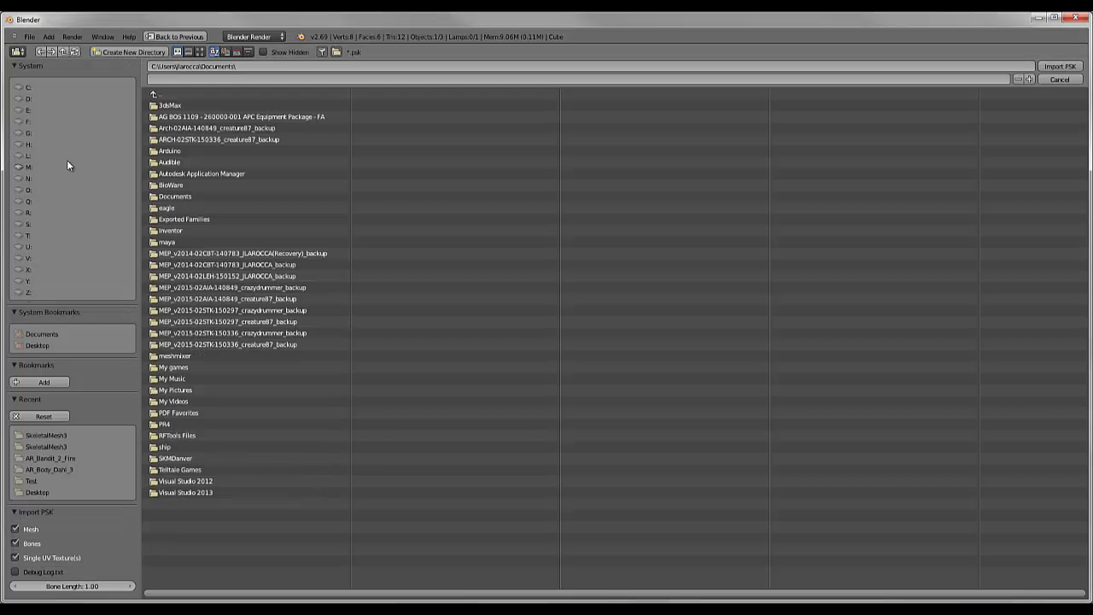
# Look through the D: and C: drive folders, settling on C:\Program Files (x86).
pyautogui.click(28, 99)
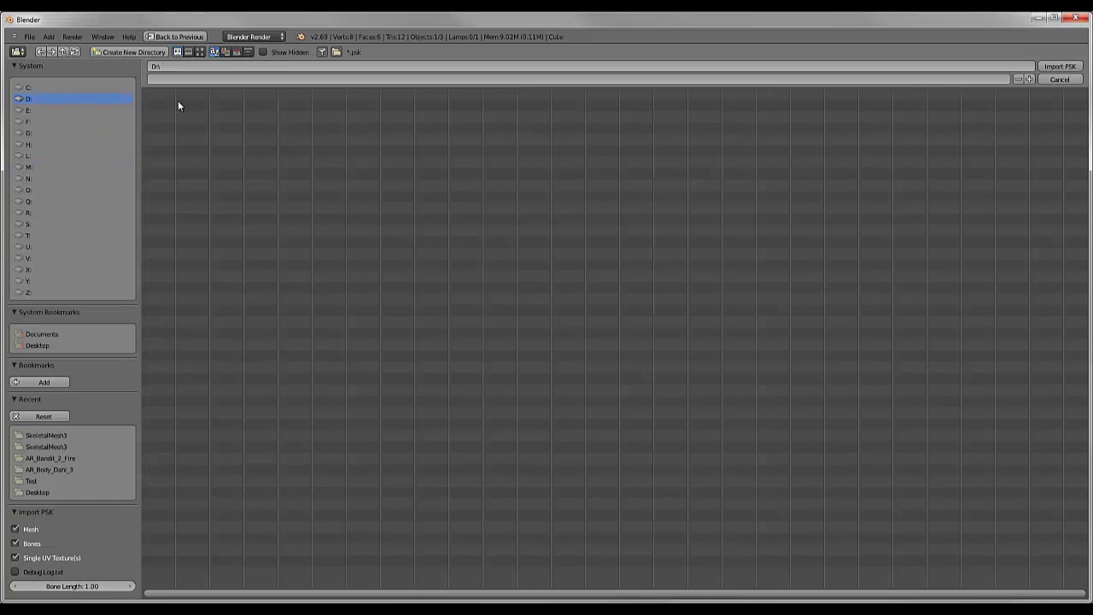
pyautogui.click(33, 87)
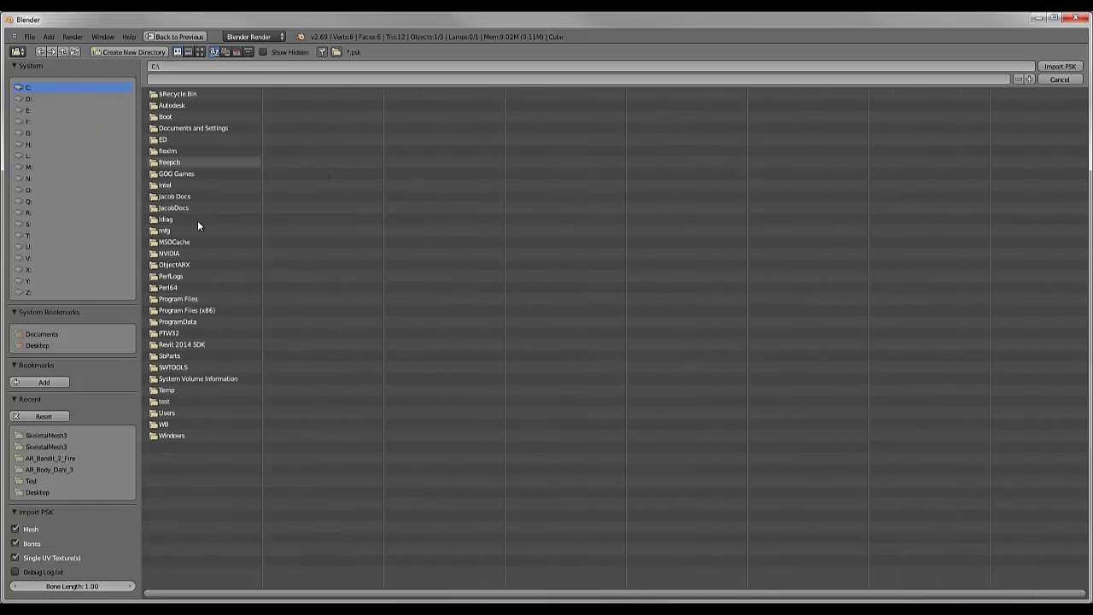
pyautogui.click(196, 313)
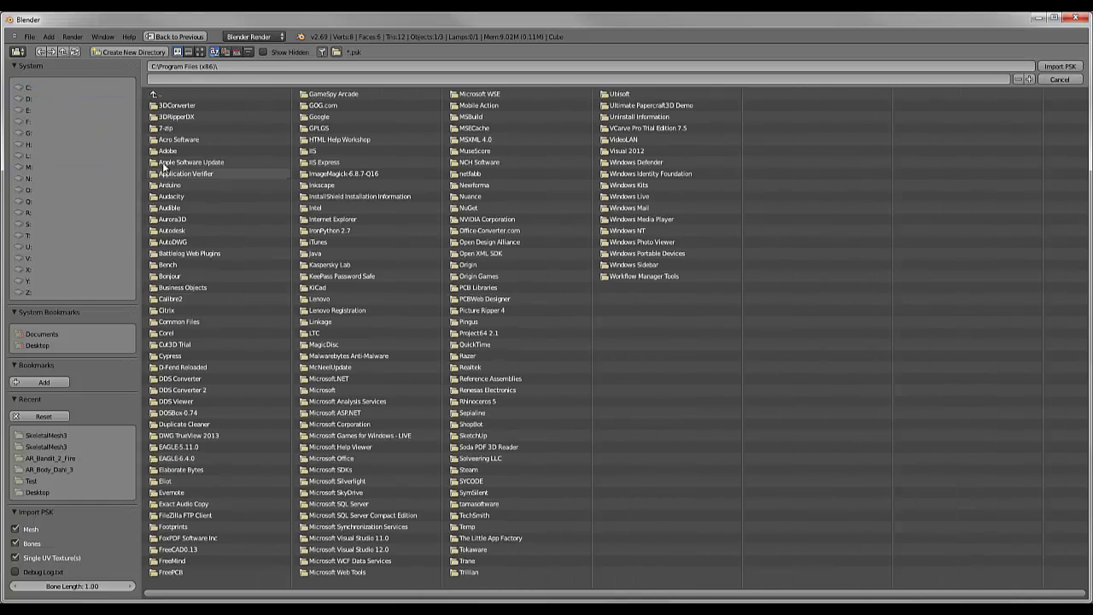
pyautogui.click(216, 254)
pyautogui.click(31, 87)
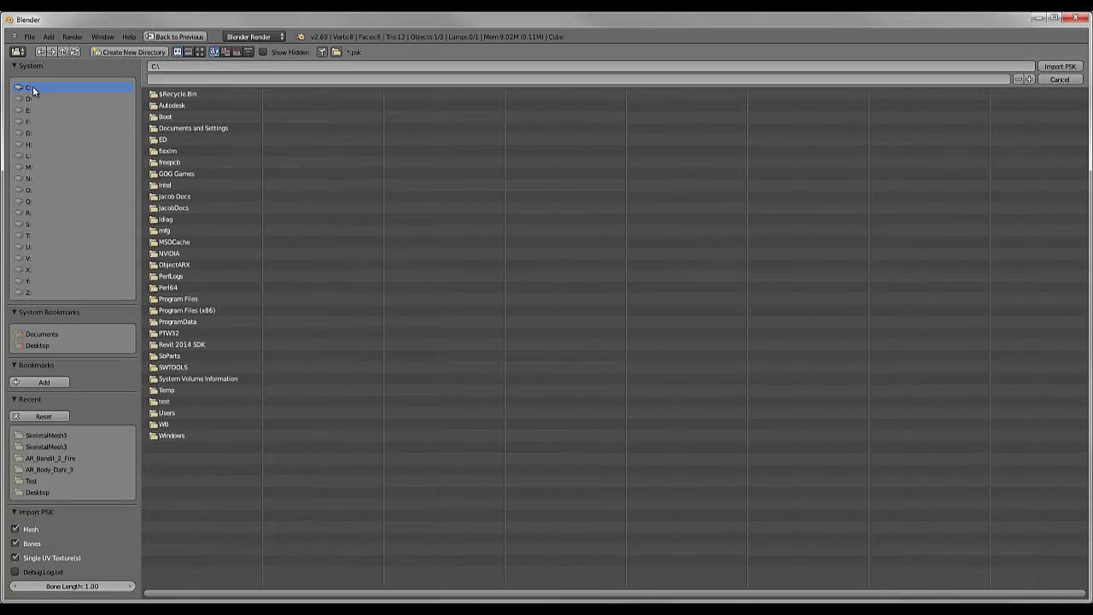
pyautogui.click(180, 204)
pyautogui.click(39, 91)
pyautogui.click(195, 310)
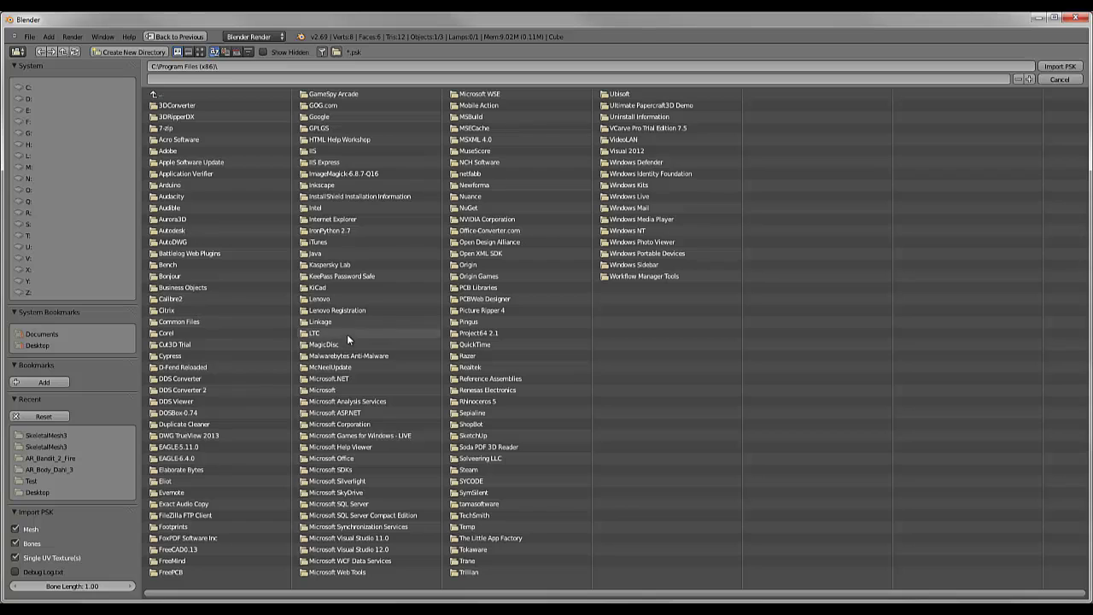
# Go into Steam\SteamApps\common\Borderlands 2\WillowGame\CookedPCConsole\Startup\StaticMesh3.
pyautogui.click(469, 470)
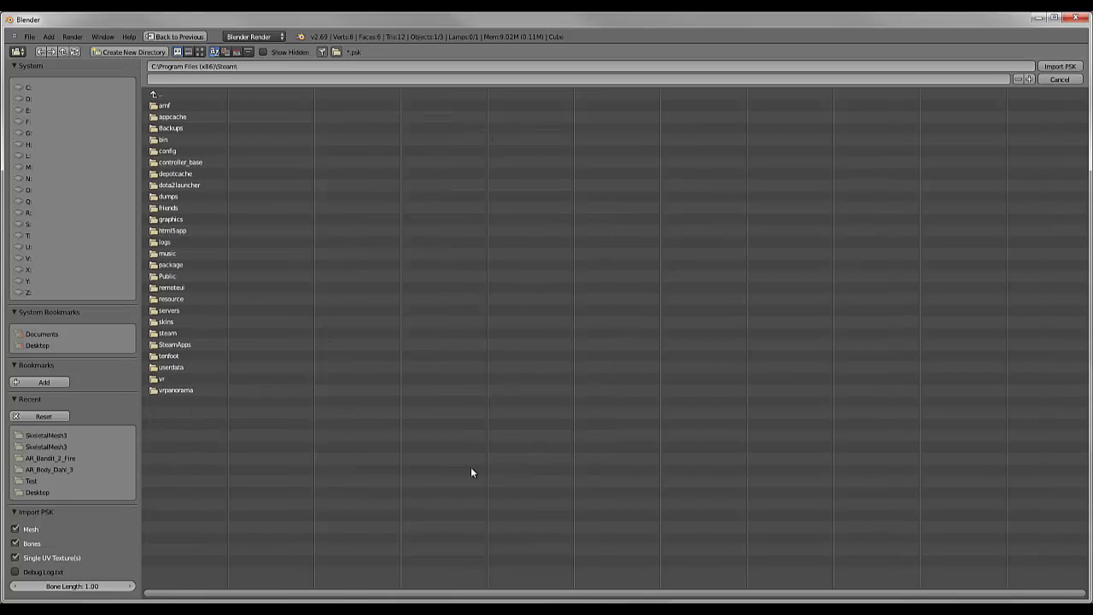
pyautogui.click(186, 346)
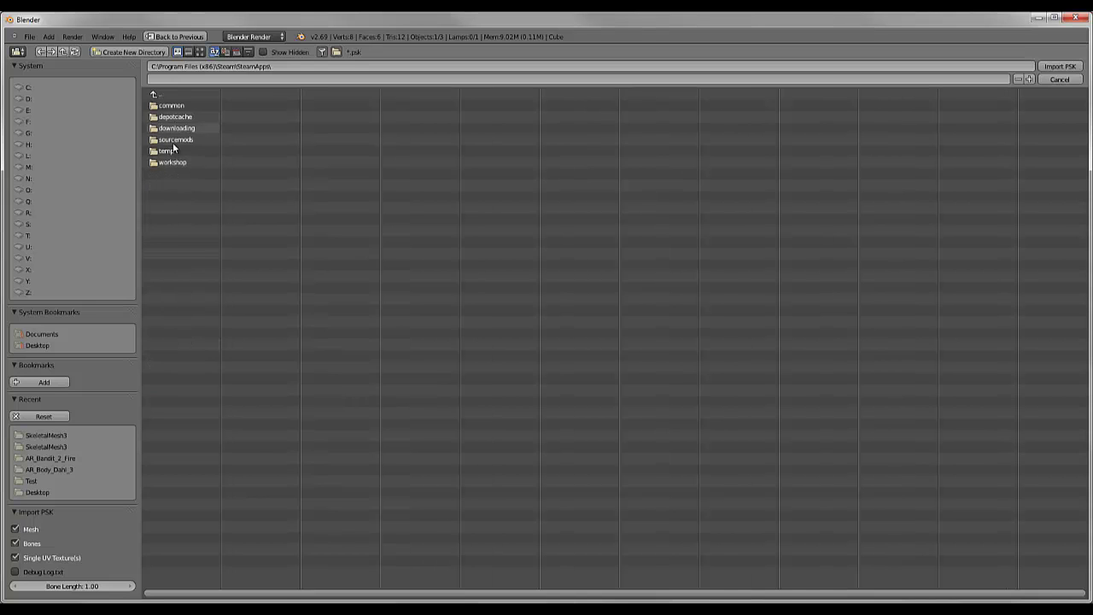
pyautogui.click(176, 109)
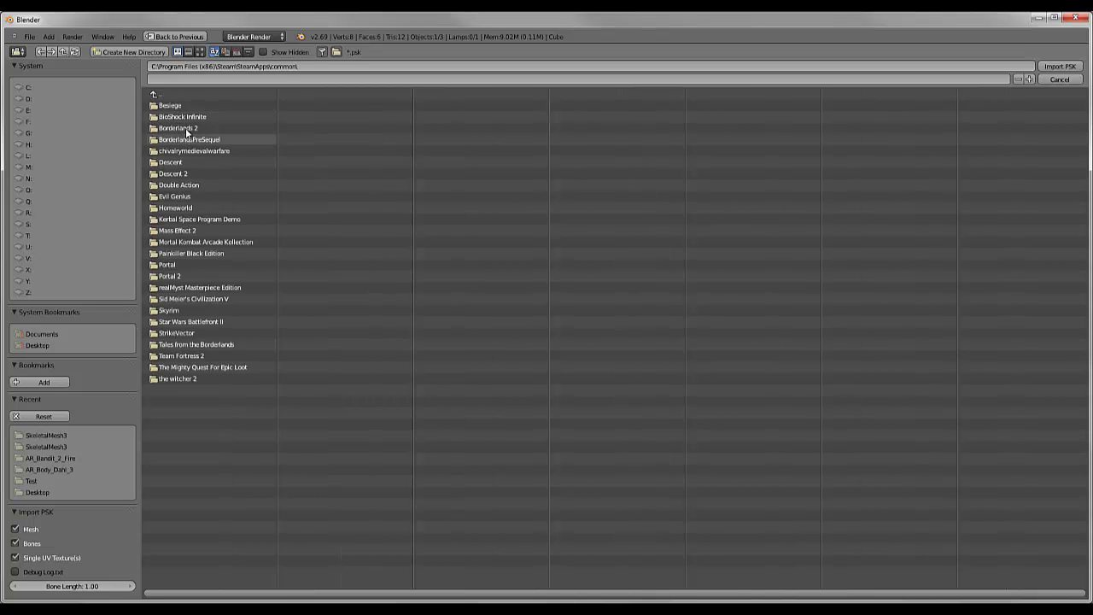
pyautogui.click(185, 127)
pyautogui.click(167, 162)
pyautogui.click(196, 116)
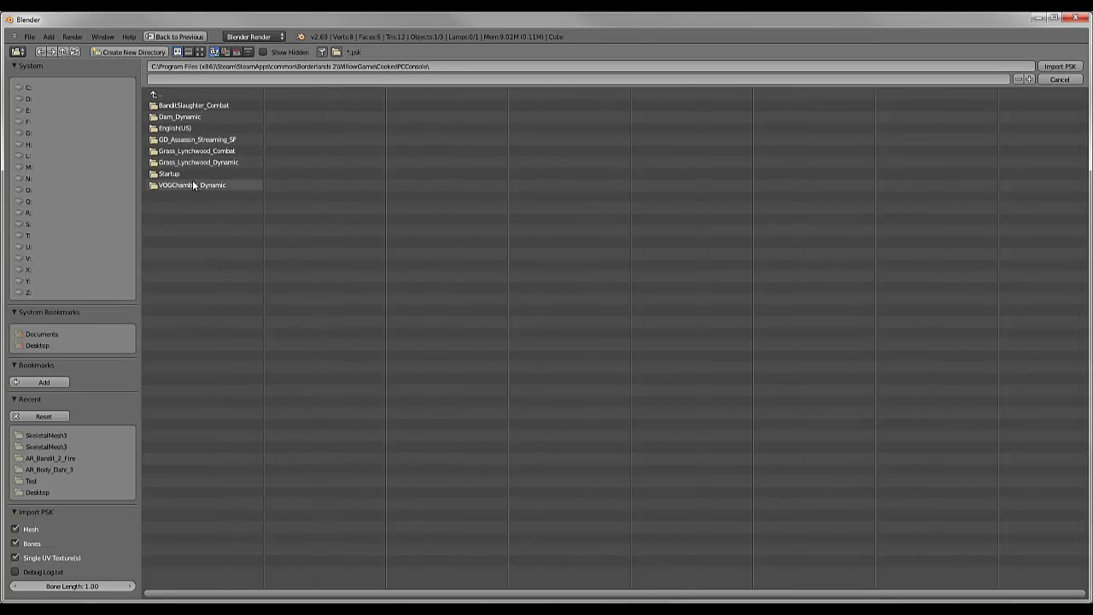
pyautogui.click(175, 173)
pyautogui.click(180, 126)
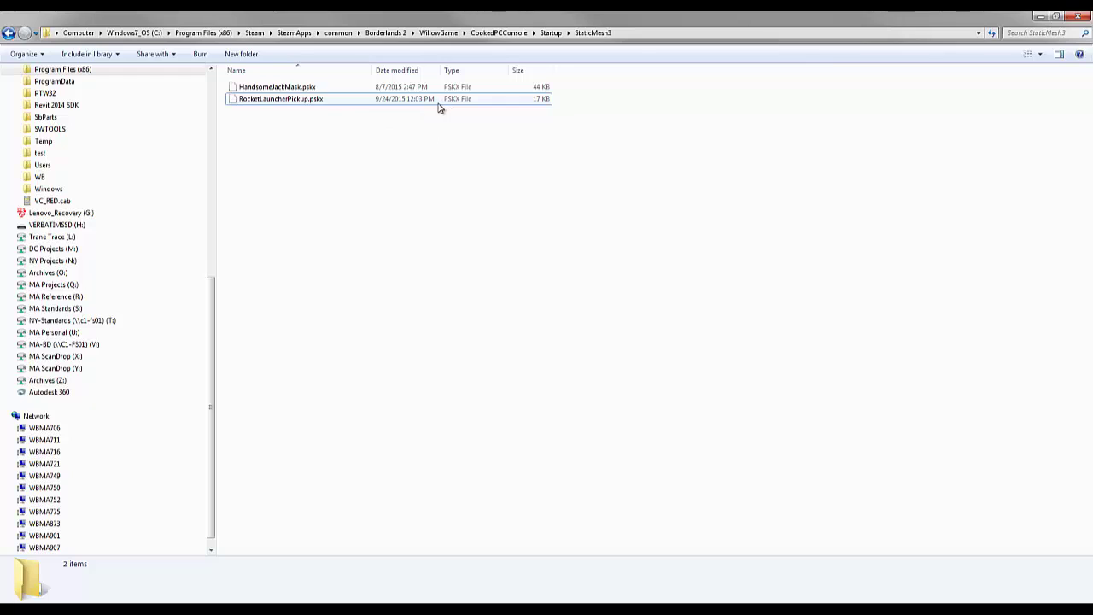
# Rename RocketLauncherPickup.pskx to RocketLauncherPickup.psk, accepting the extension-change warning.
pyautogui.click(310, 103)
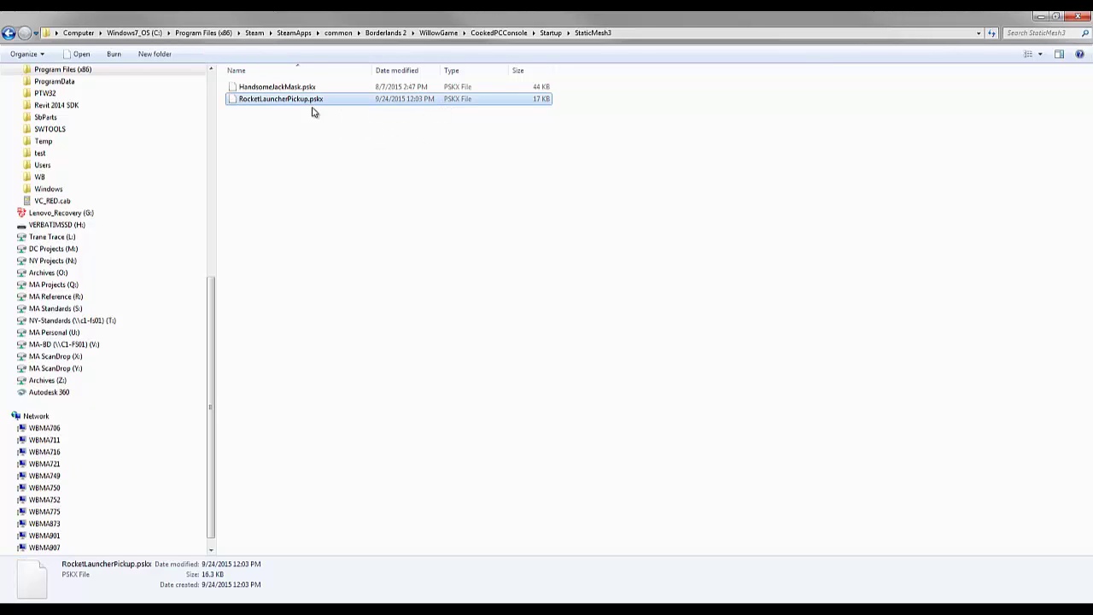
pyautogui.hotkey('shift', 'F10')
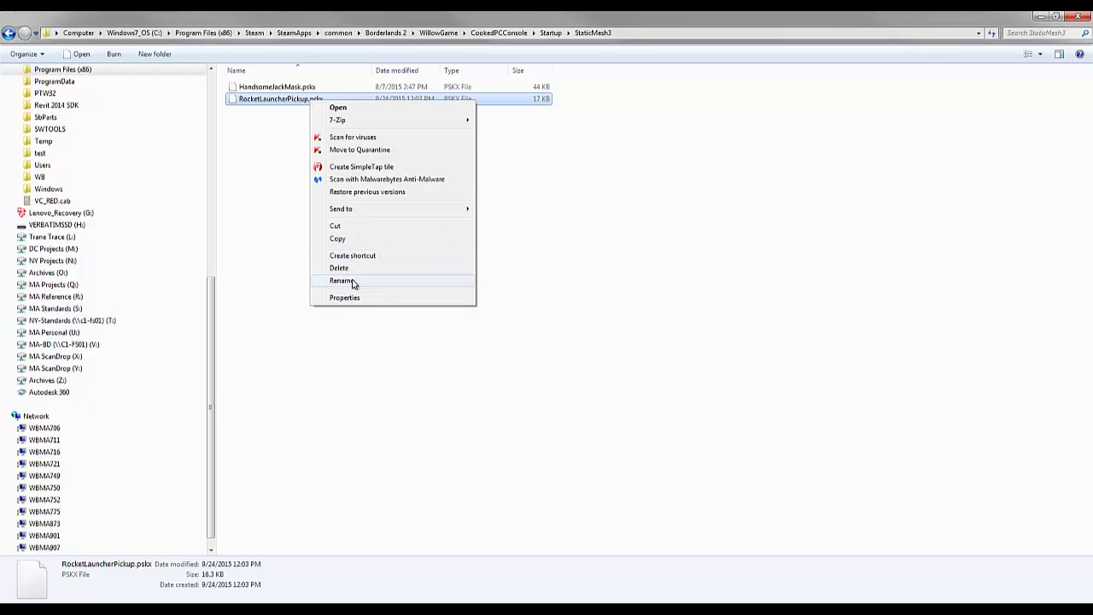
pyautogui.click(354, 283)
pyautogui.click(323, 99)
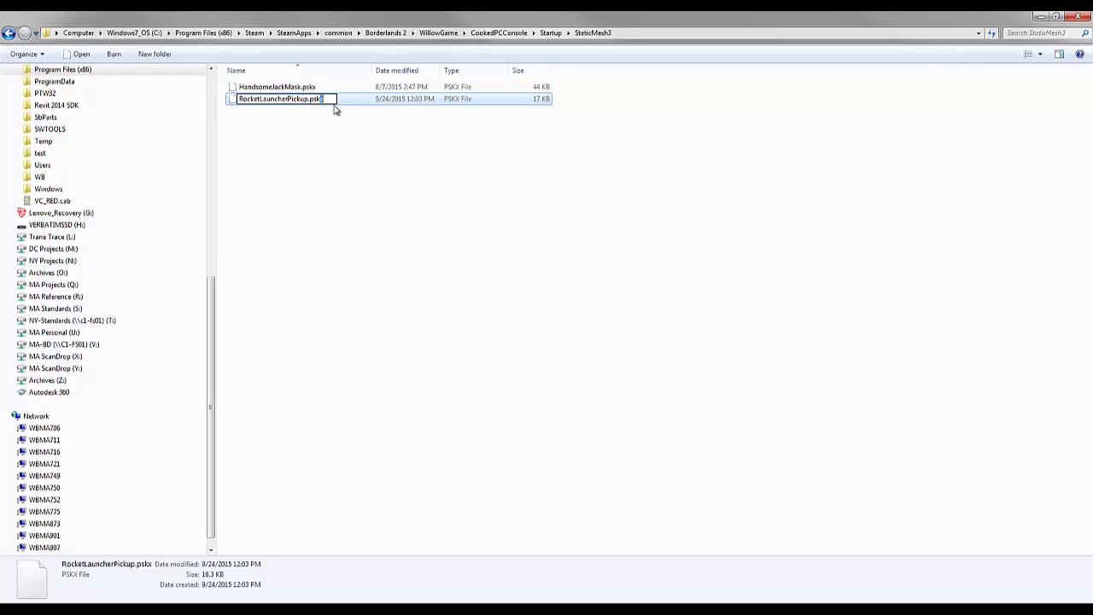
pyautogui.press('BackSpace')
pyautogui.press('Return')
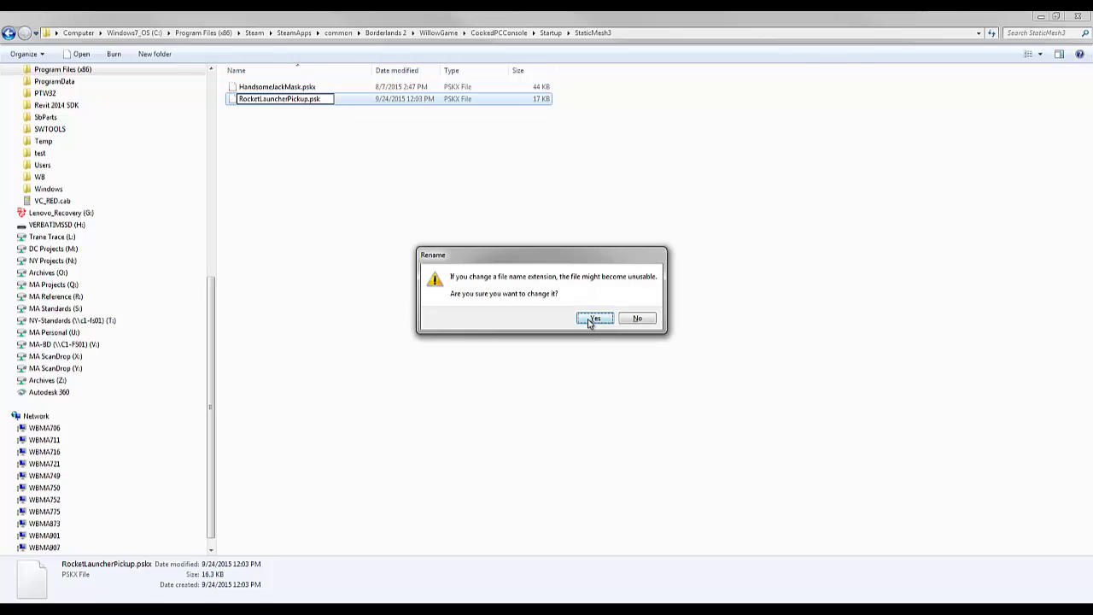
pyautogui.click(591, 319)
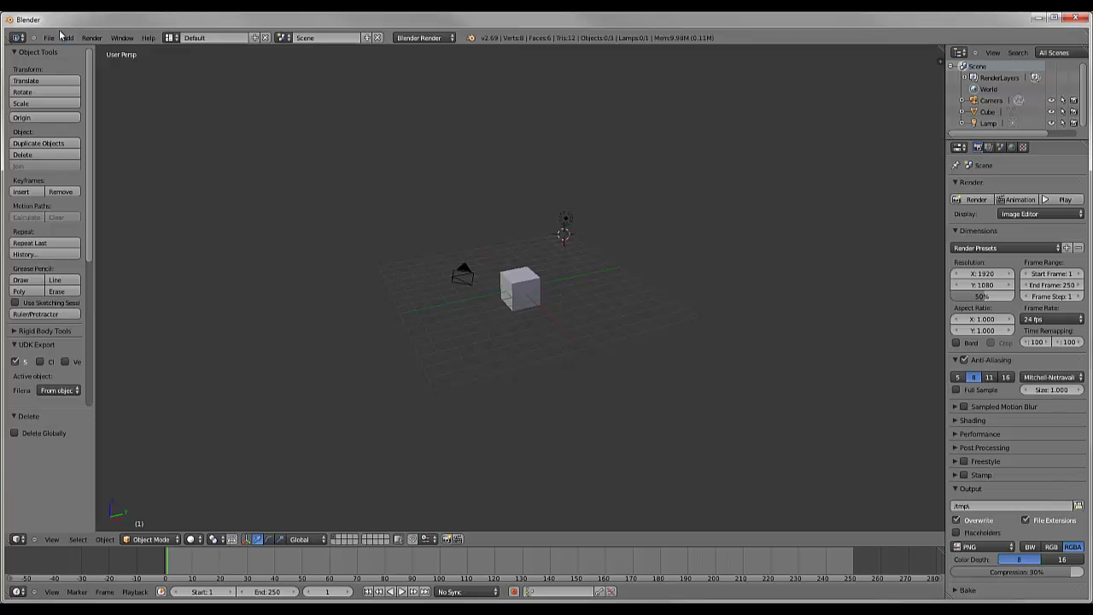
pyautogui.click(48, 37)
# Import RocketLauncherPickup.psk as a skeleton mesh into the Blender scene.
pyautogui.moveTo(86, 211)
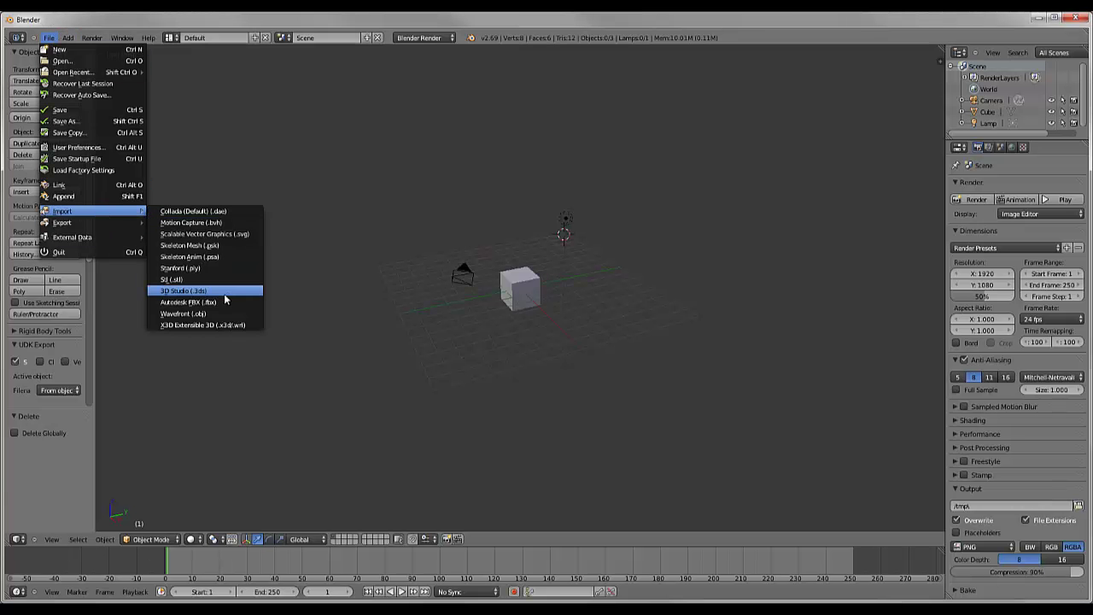
pyautogui.click(209, 245)
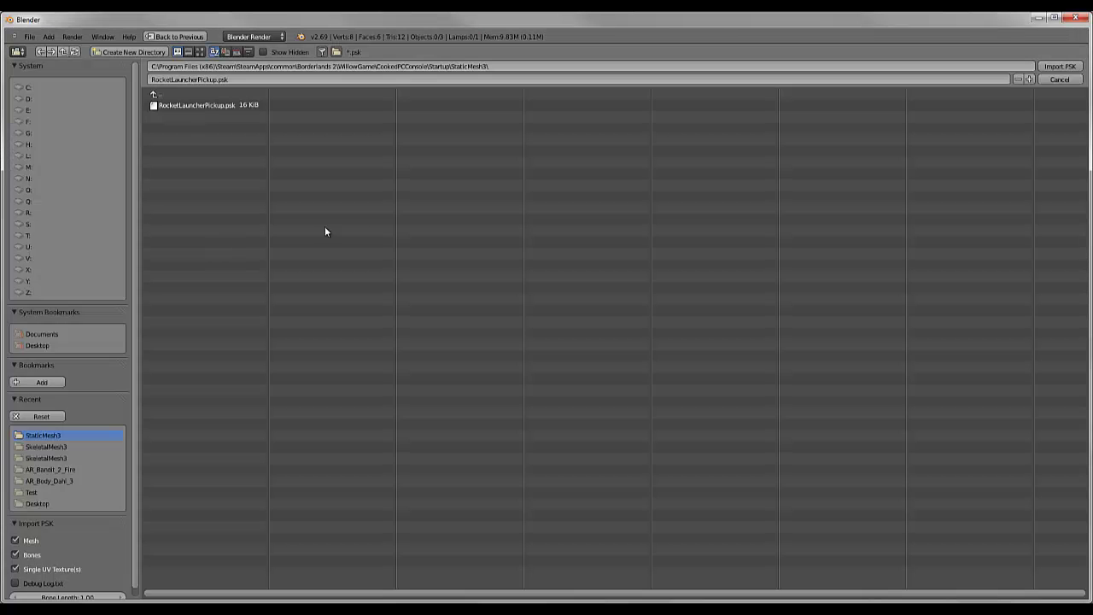
pyautogui.doubleClick(217, 105)
pyautogui.scroll(-4, 503, 338)
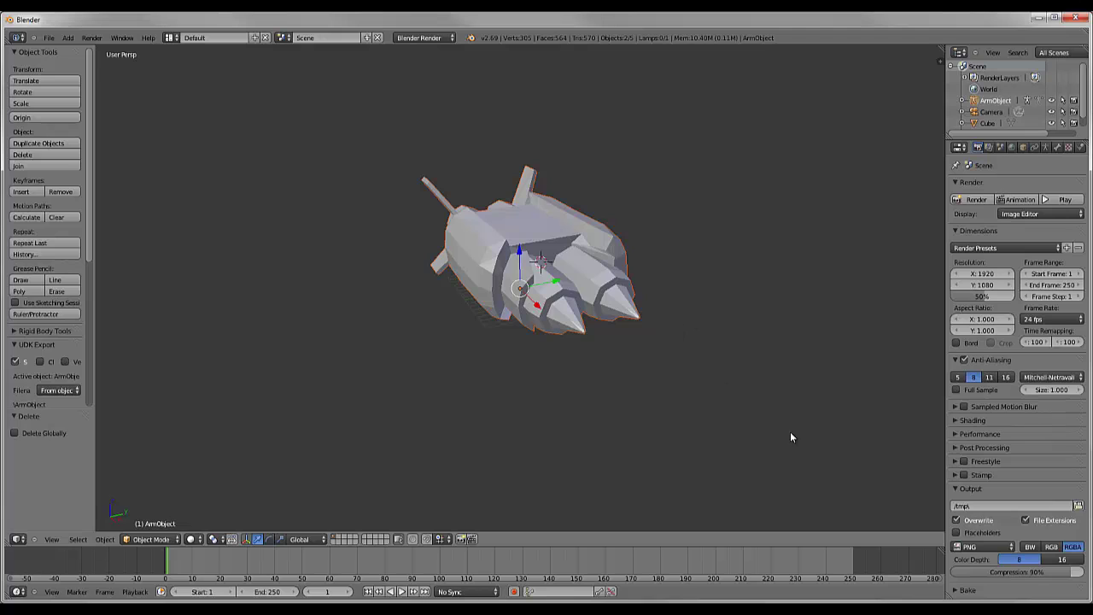
pyautogui.click(611, 465)
pyautogui.press('Tab')
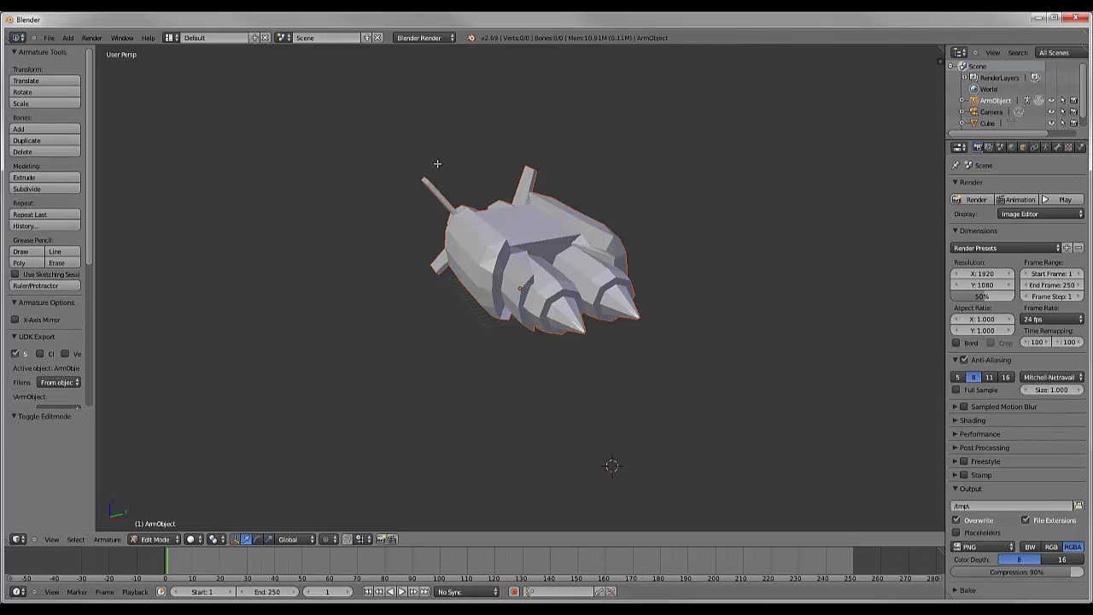
# Export the rocket model as the COLLADA file RocketRefill.dae.
pyautogui.click(49, 40)
pyautogui.moveTo(96, 225)
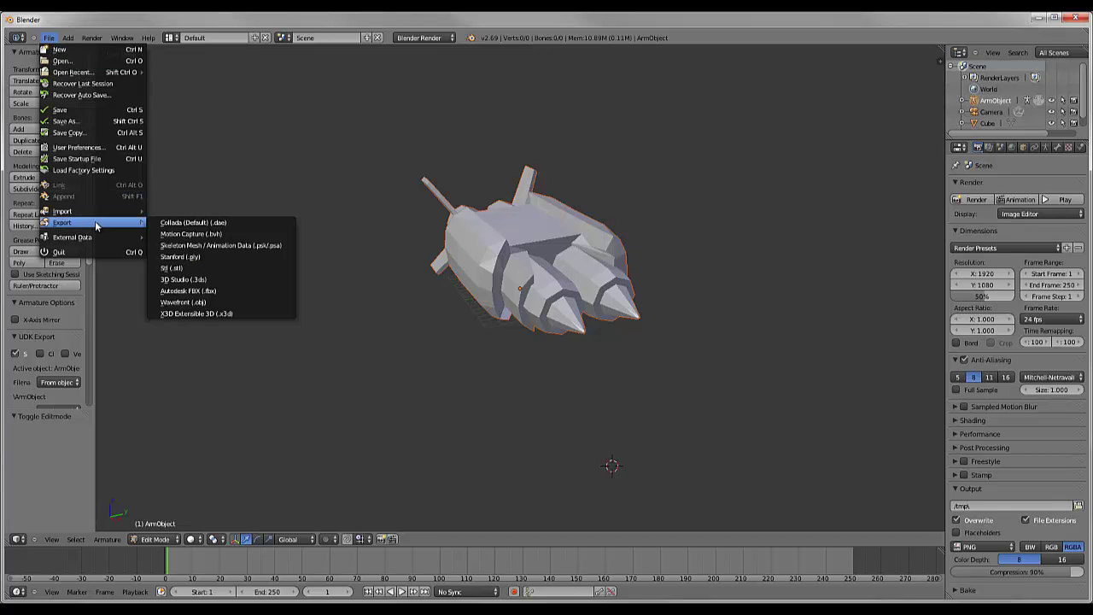
pyautogui.click(234, 222)
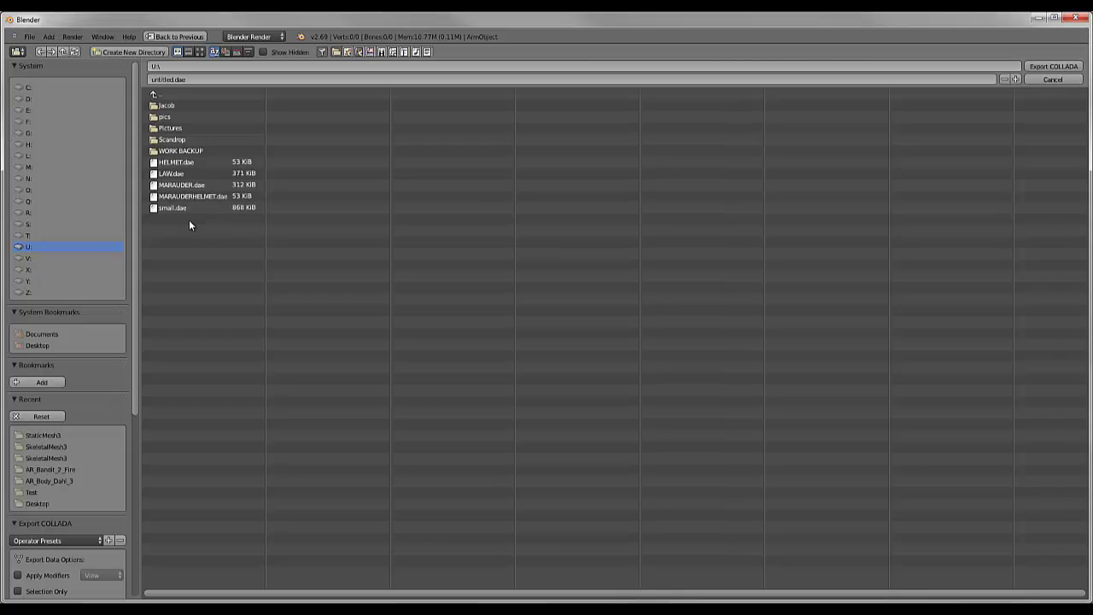
pyautogui.click(177, 79)
pyautogui.moveTo(174, 78); pyautogui.dragTo(122, 83)
pyautogui.click(1056, 70)
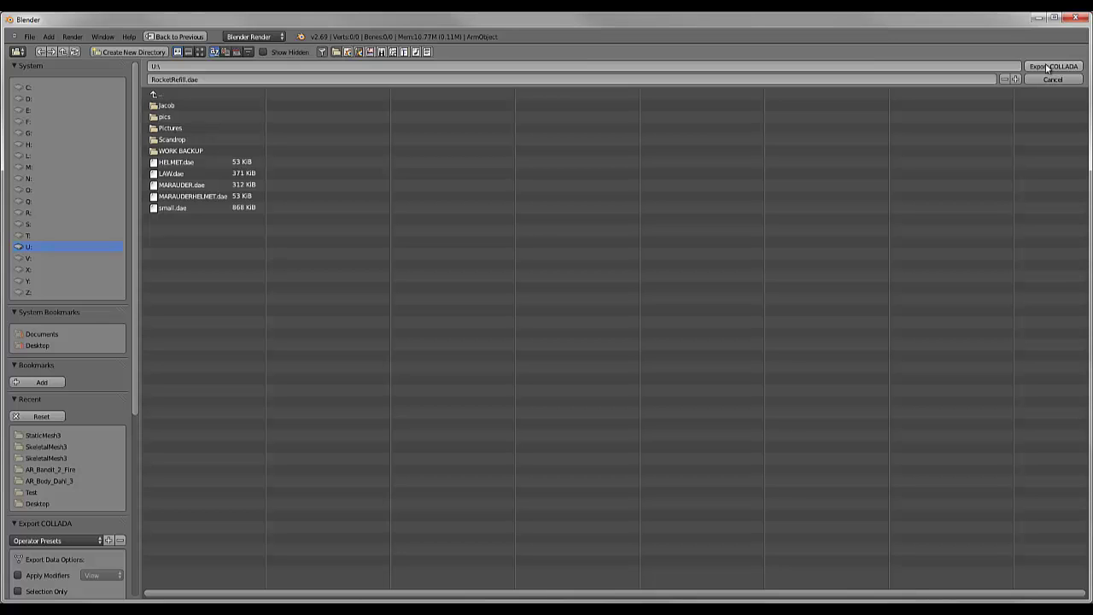
pyautogui.click(1049, 68)
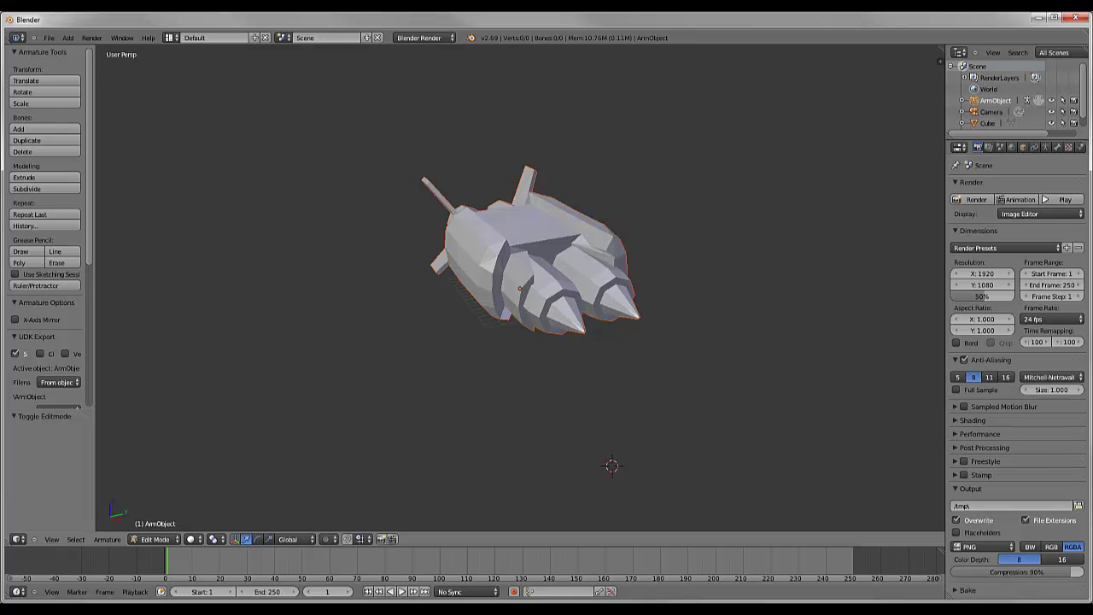
# Launch SketchUp from a Start-menu search for 'sketch' and start a new model from the welcome screen.
pyautogui.press('super')
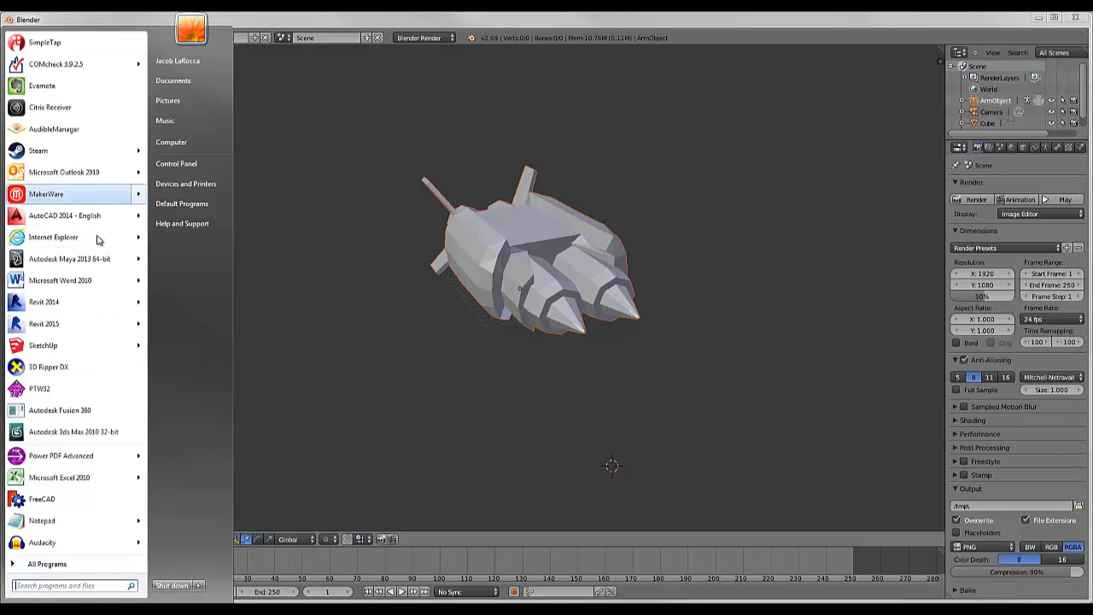
pyautogui.write('sketc')
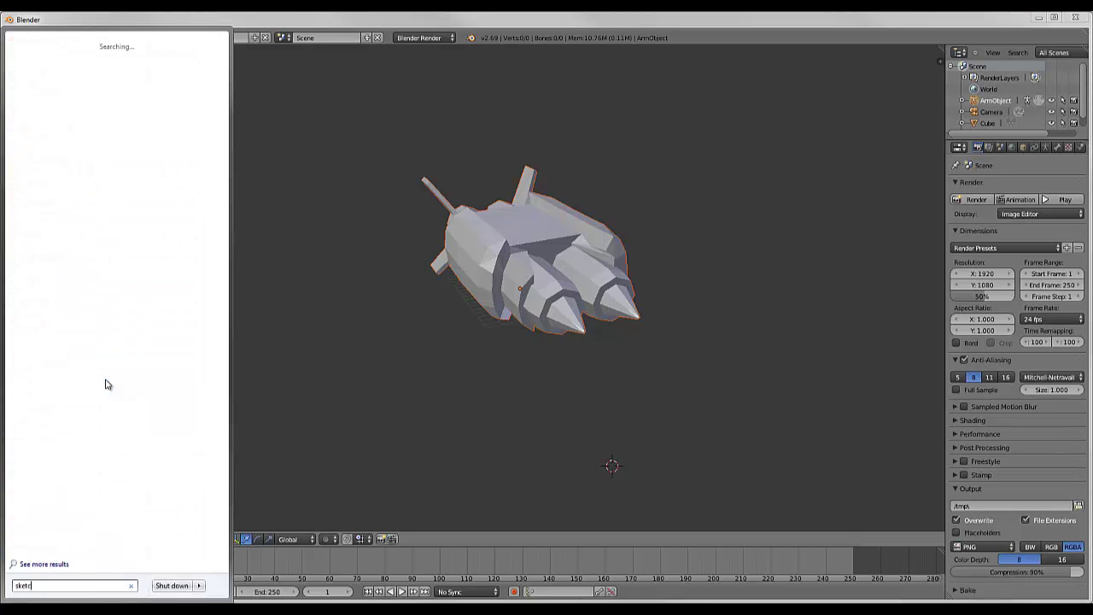
pyautogui.write('h')
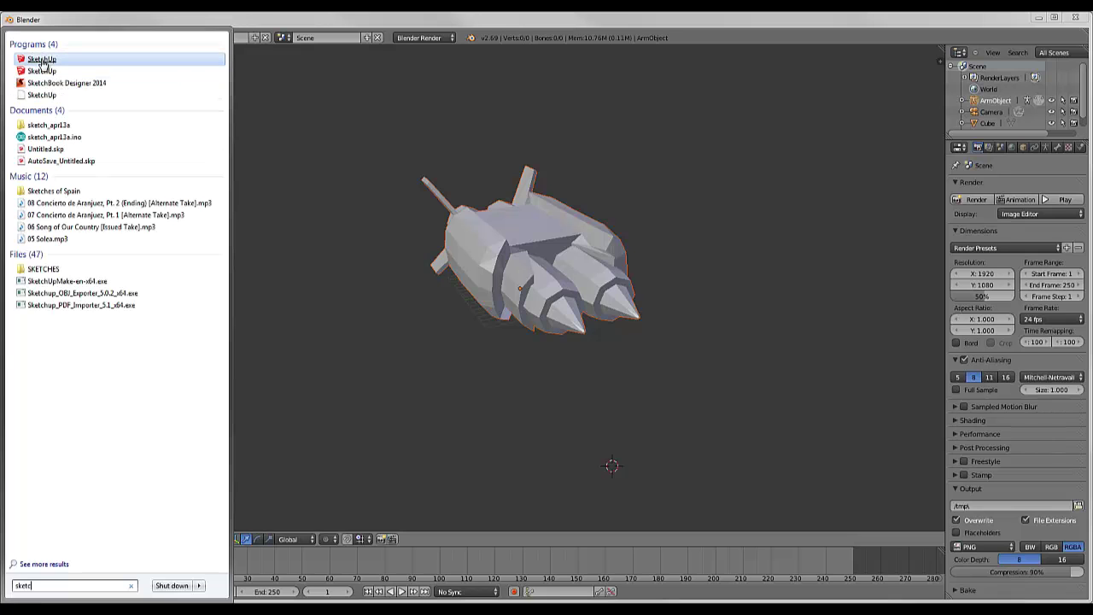
pyautogui.click(79, 72)
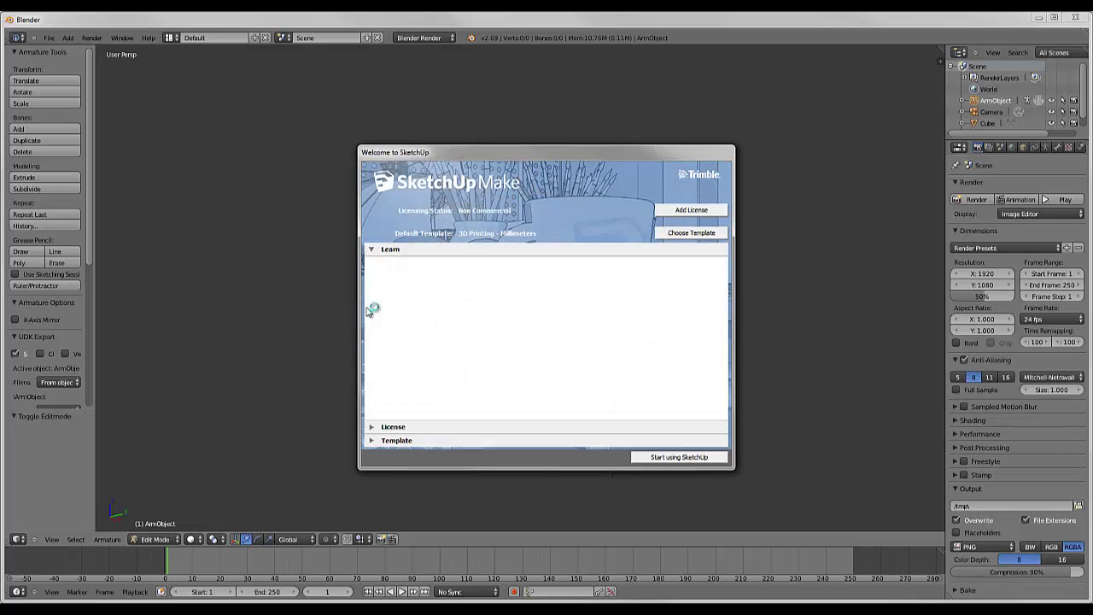
pyautogui.click(672, 458)
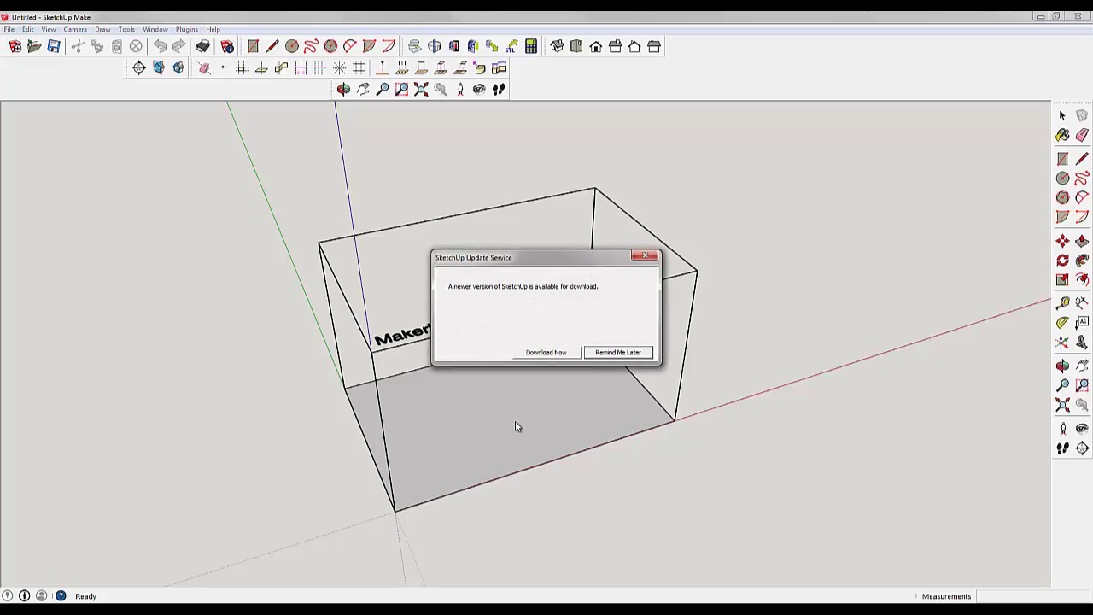
# Import the COLLADA file RocketRefill.dae from the MA Personal (U:) drive and place it in the scene.
pyautogui.click(609, 356)
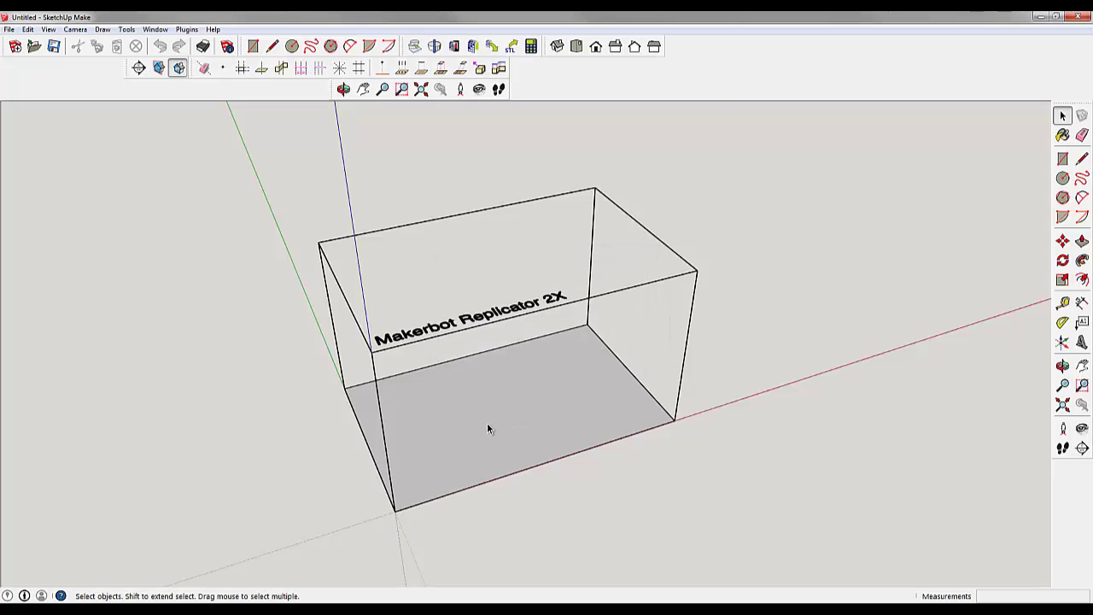
pyautogui.click(9, 29)
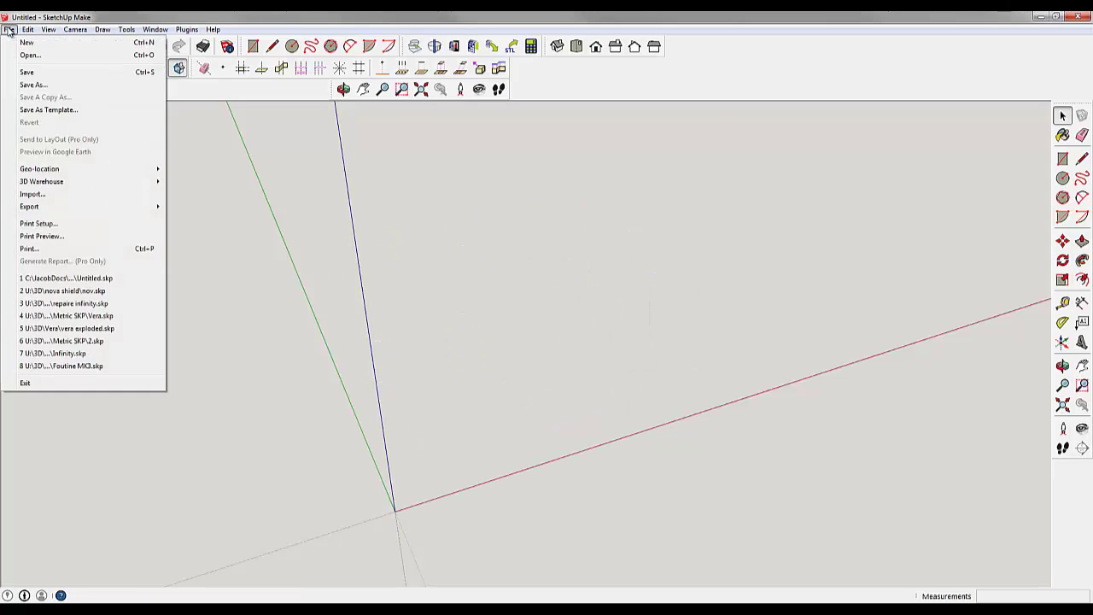
pyautogui.click(32, 194)
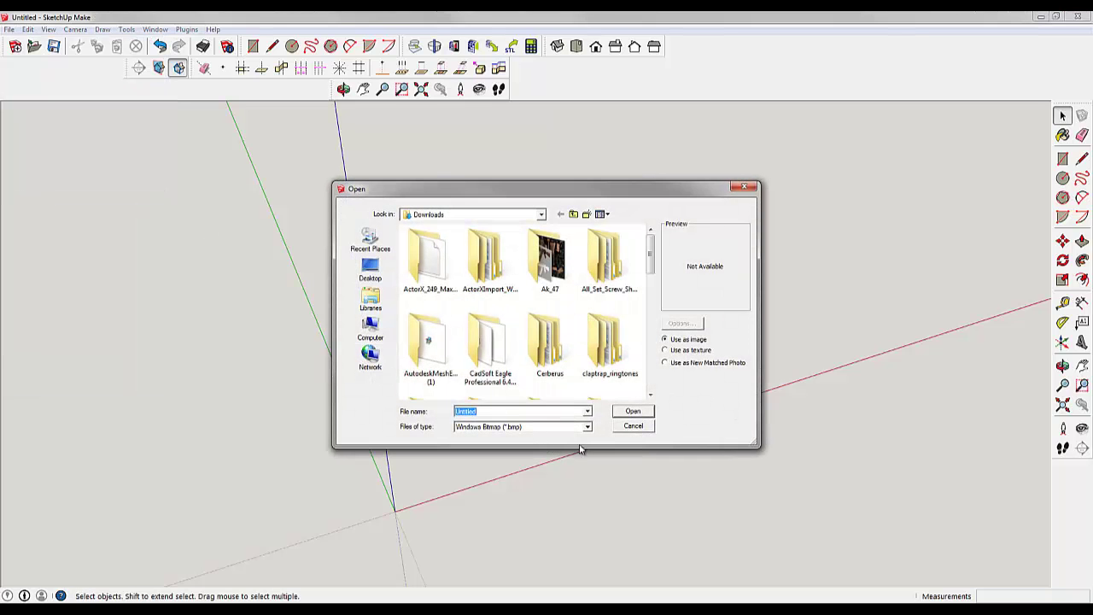
pyautogui.click(587, 426)
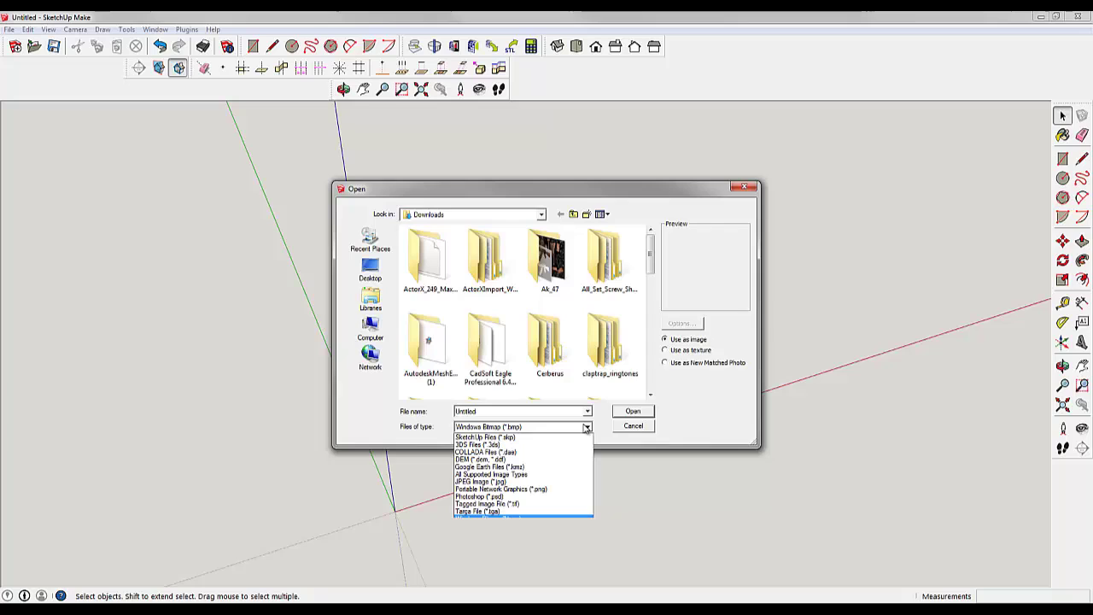
pyautogui.click(504, 451)
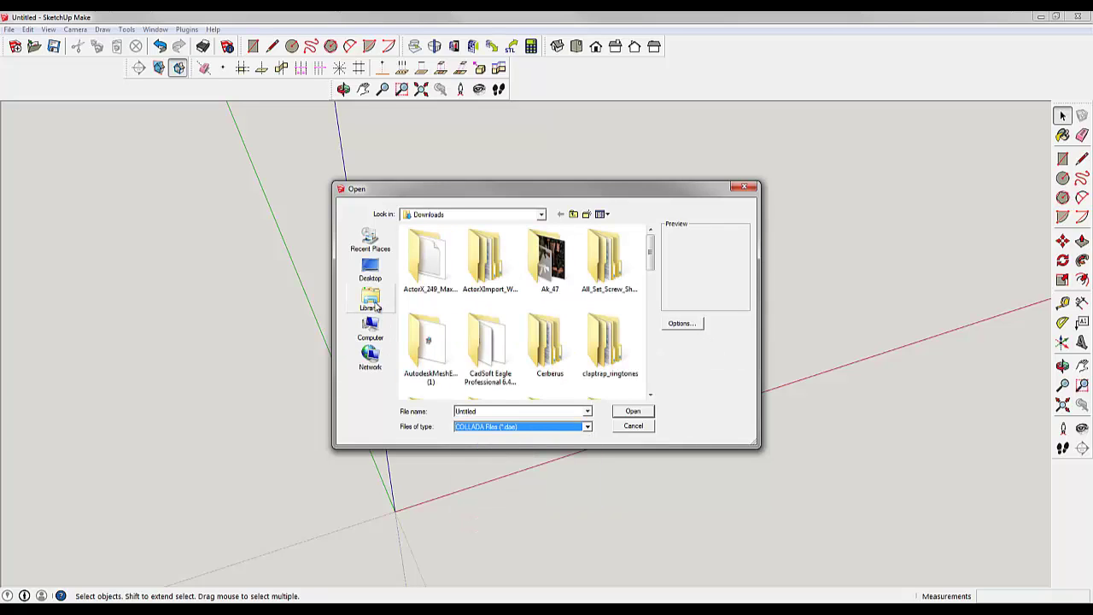
pyautogui.click(370, 333)
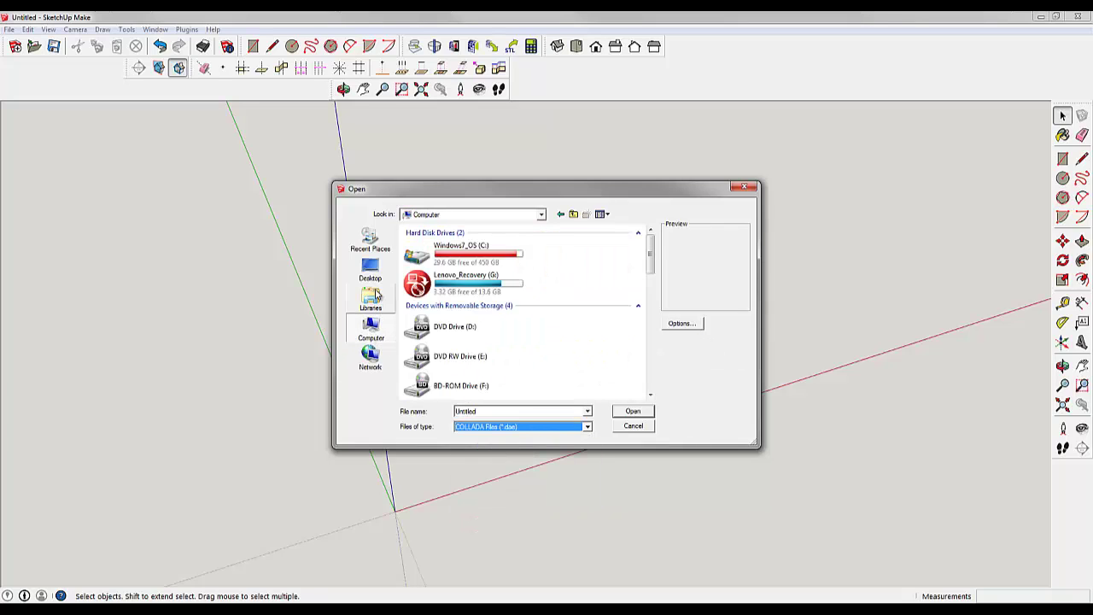
pyautogui.scroll(-3, 501, 290)
pyautogui.doubleClick(477, 311)
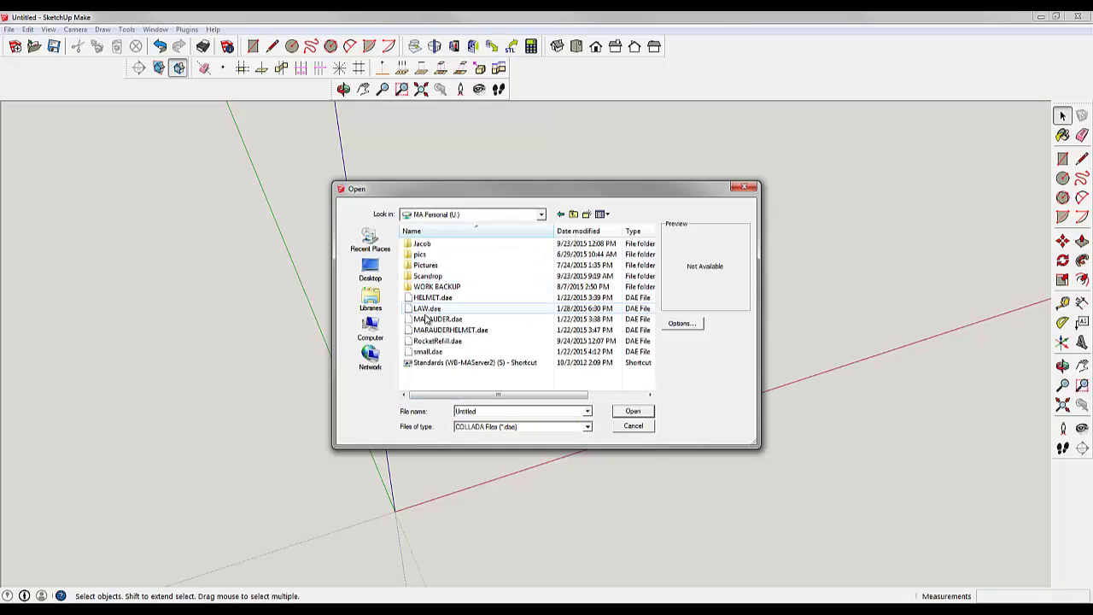
pyautogui.click(435, 340)
pyautogui.click(632, 412)
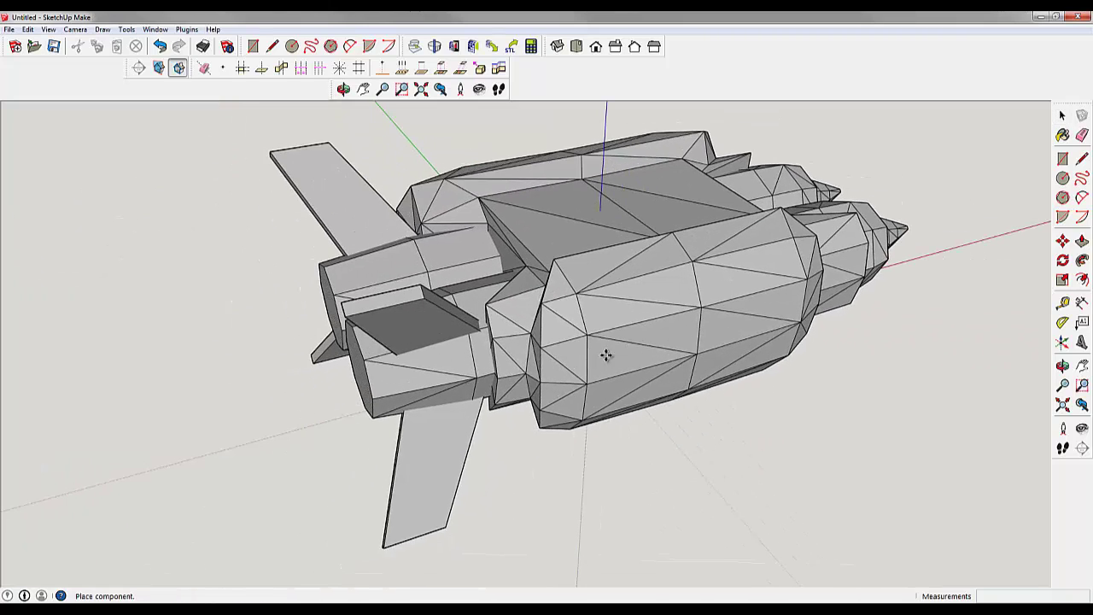
pyautogui.click(596, 367)
# Open the rocket group, select one booster and trial-move it, cancelling with Esc.
pyautogui.press('m')
pyautogui.moveTo(942, 452); pyautogui.dragTo(512, 384, button='middle')
pyautogui.scroll(-2, 538, 392)
pyautogui.scroll(-3, 749, 515)
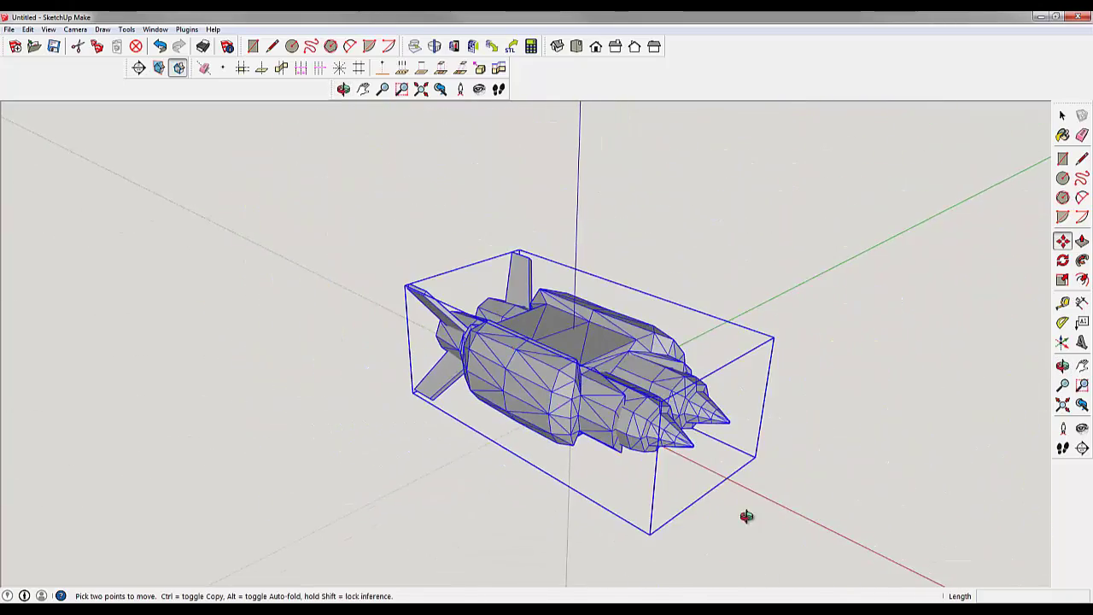
pyautogui.moveTo(749, 515); pyautogui.dragTo(419, 369, button='middle')
pyautogui.scroll(3, 418, 369)
pyautogui.doubleClick(401, 339)
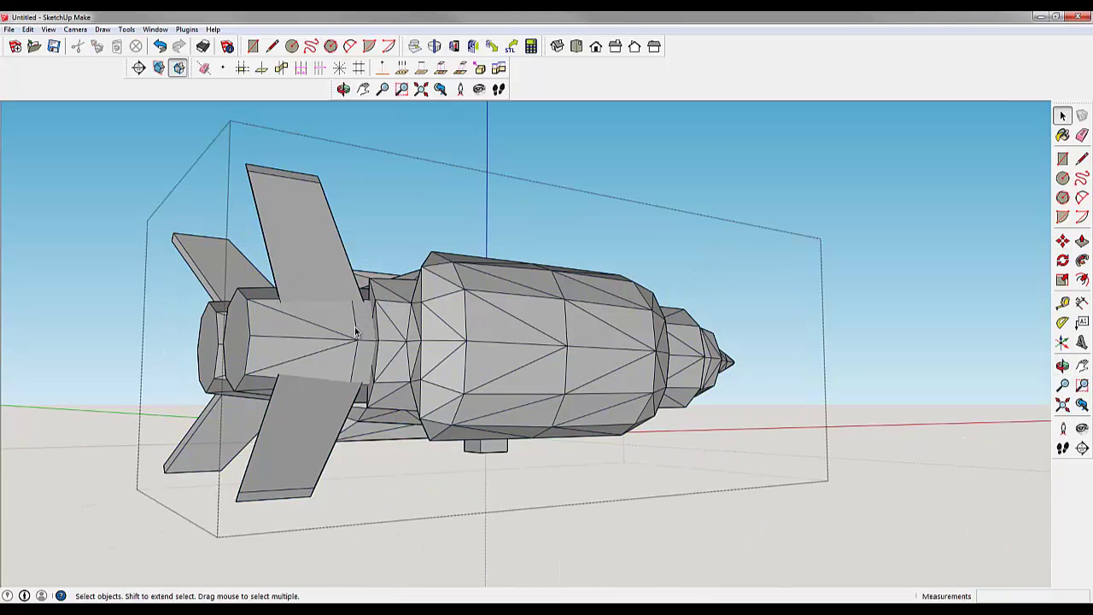
pyautogui.click(370, 339)
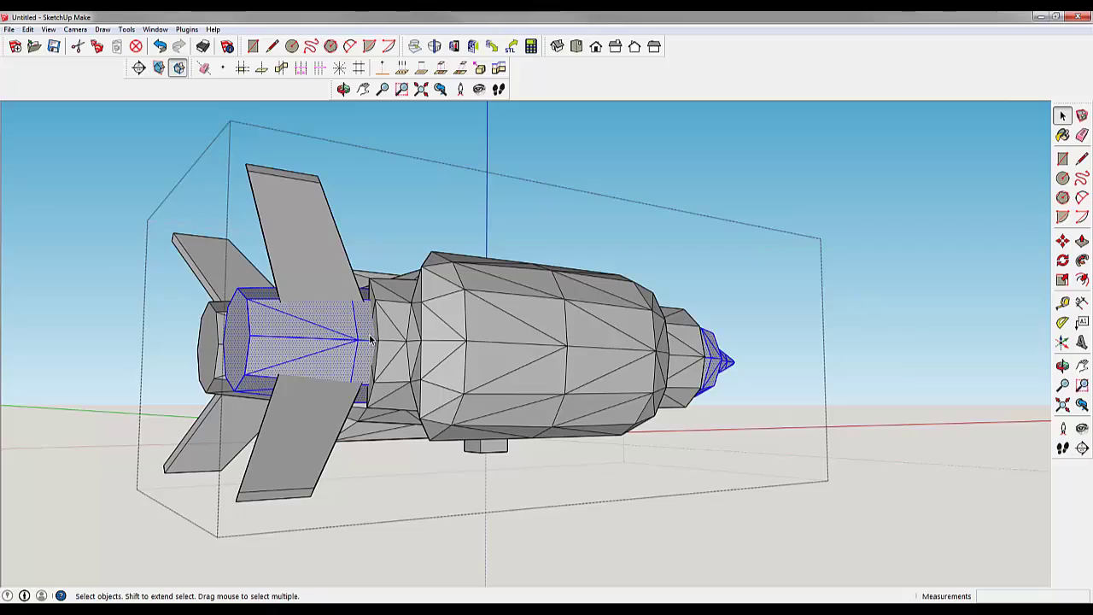
pyautogui.moveTo(370, 340); pyautogui.dragTo(789, 485, button='middle')
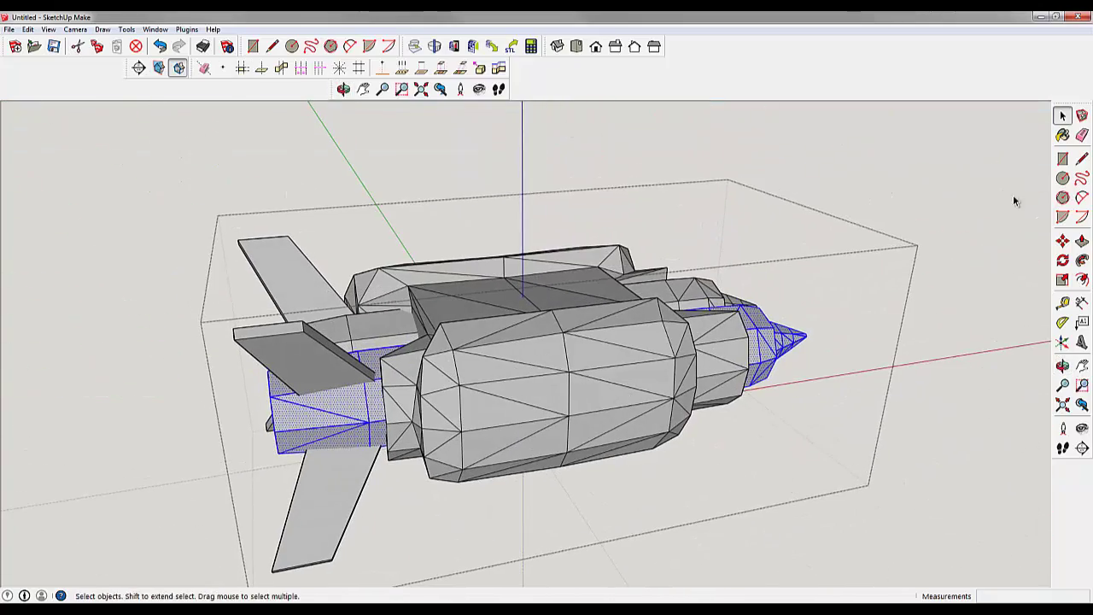
pyautogui.click(1062, 240)
pyautogui.moveTo(775, 369); pyautogui.dragTo(888, 437)
pyautogui.press('Escape')
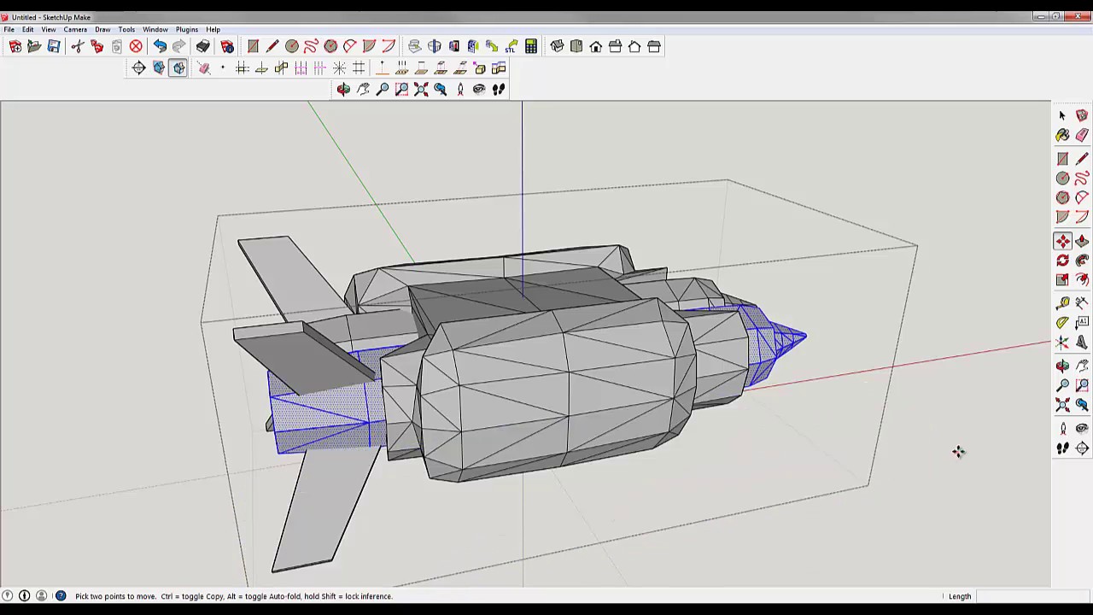
# Make the lower booster its own component.
pyautogui.moveTo(958, 452); pyautogui.dragTo(797, 434, button='middle')
pyautogui.hotkey('ctrl', 't')
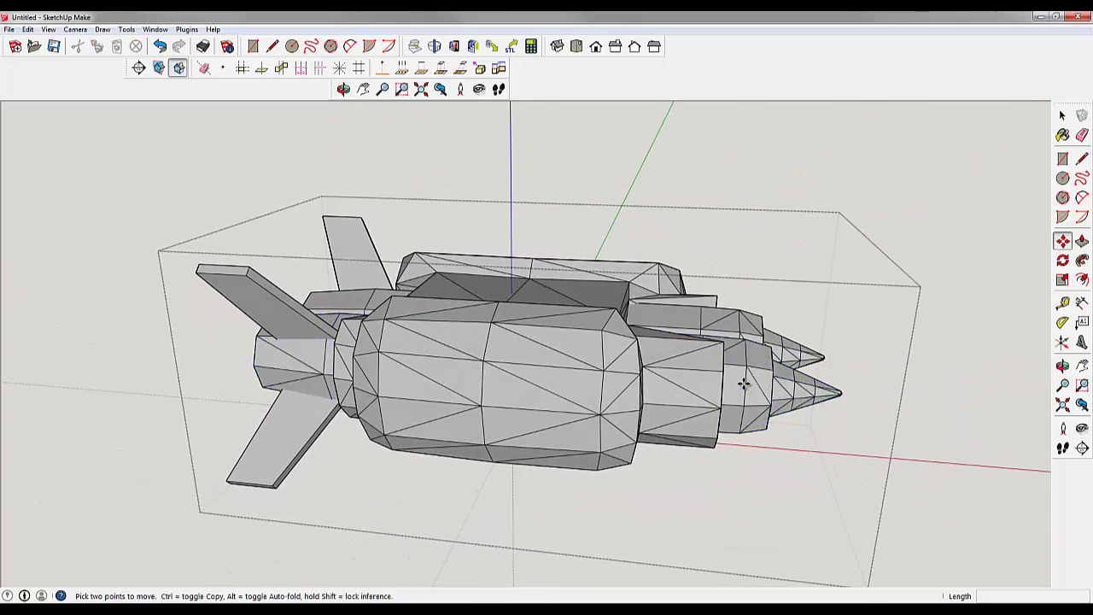
pyautogui.press('space')
pyautogui.click(741, 390)
pyautogui.rightClick(741, 389)
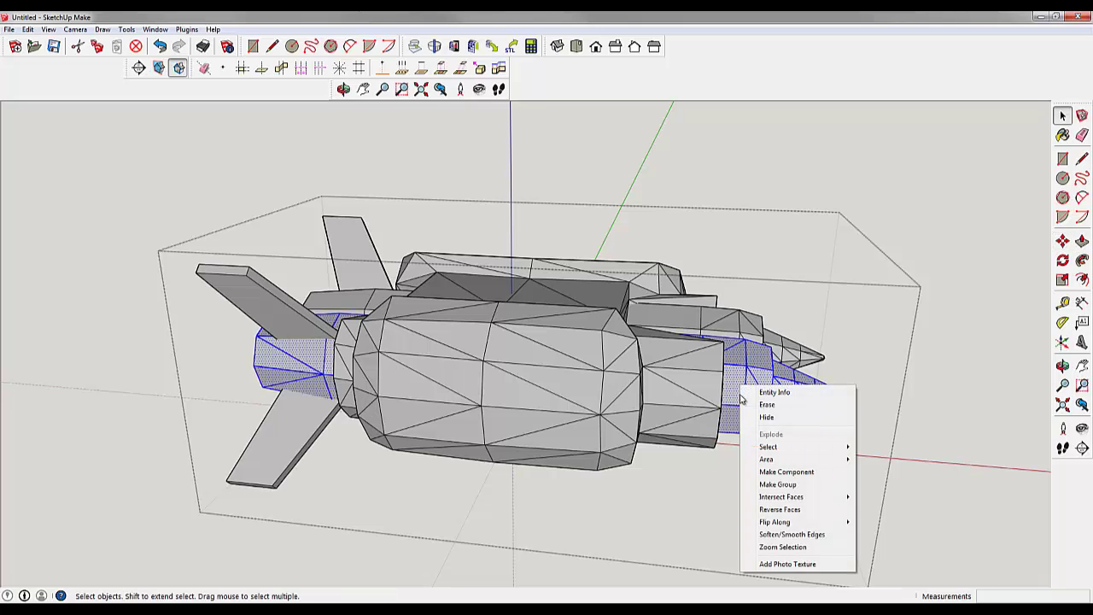
pyautogui.click(792, 473)
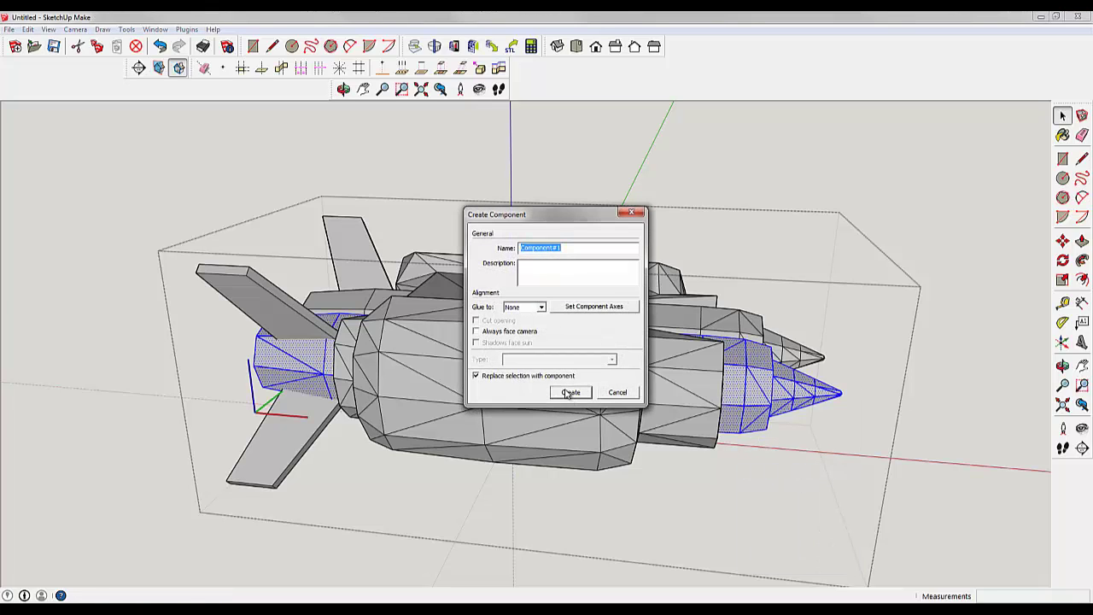
pyautogui.click(570, 392)
# Make the second booster, on the rocket's other side, a component.
pyautogui.press('o')
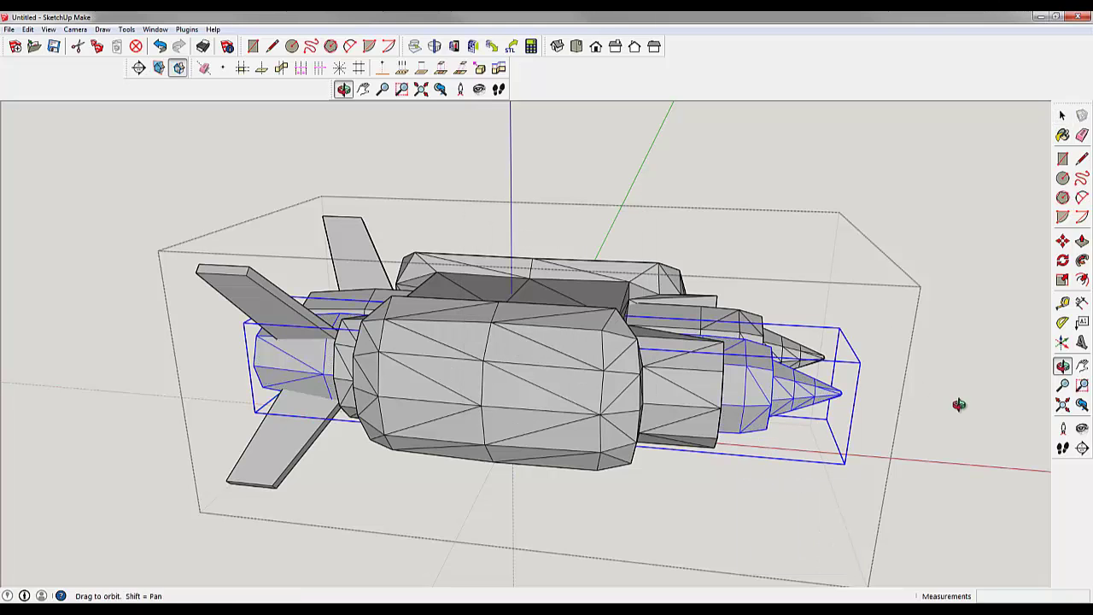
pyautogui.moveTo(1013, 383); pyautogui.dragTo(355, 424)
pyautogui.press('space')
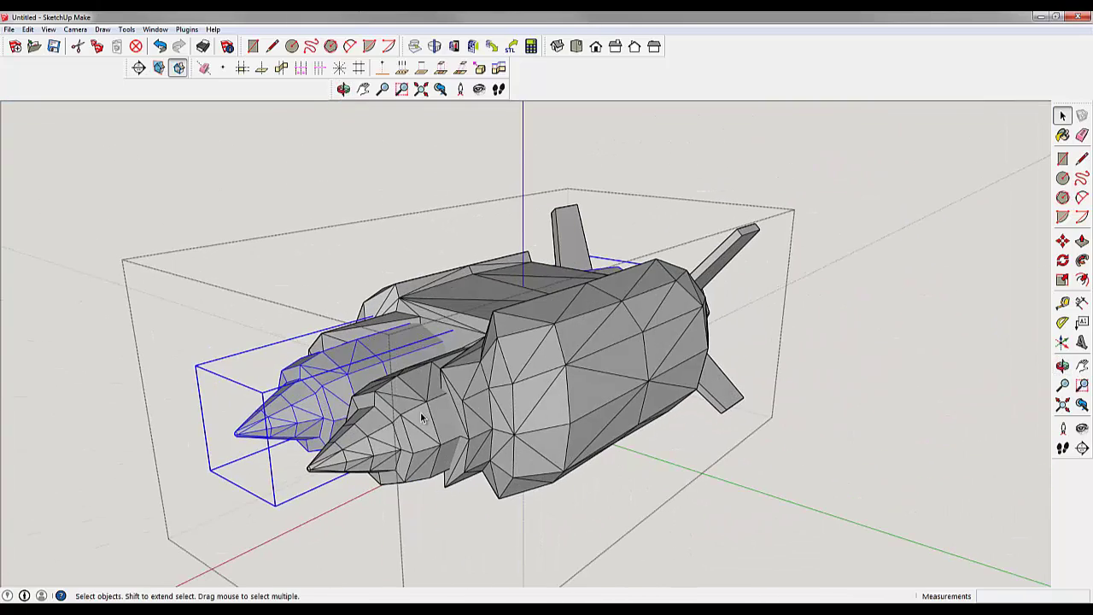
pyautogui.click(420, 416)
pyautogui.rightClick(414, 416)
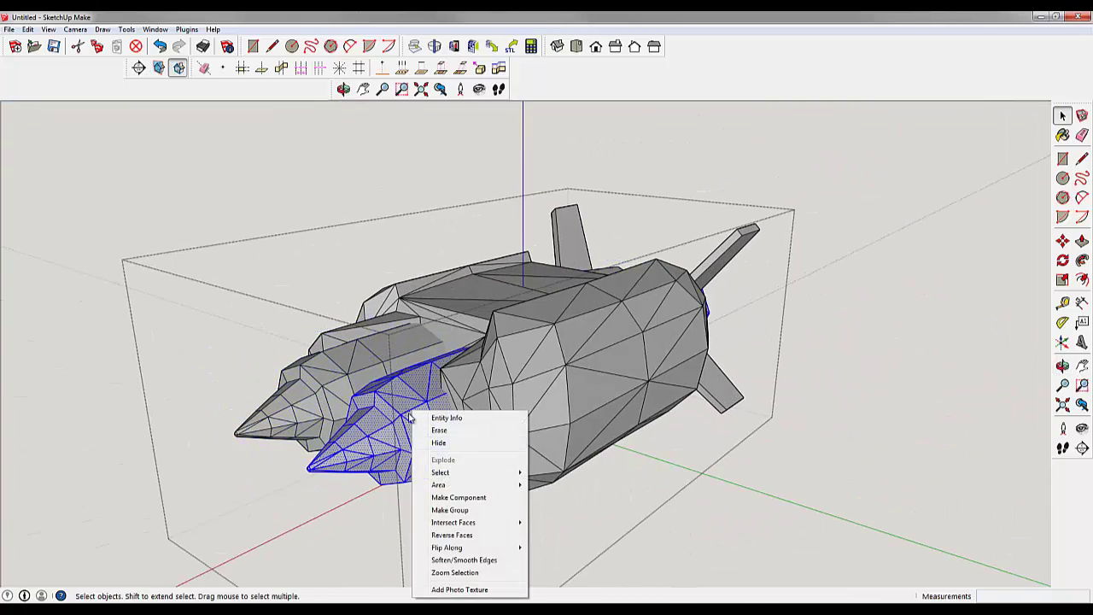
pyautogui.click(452, 502)
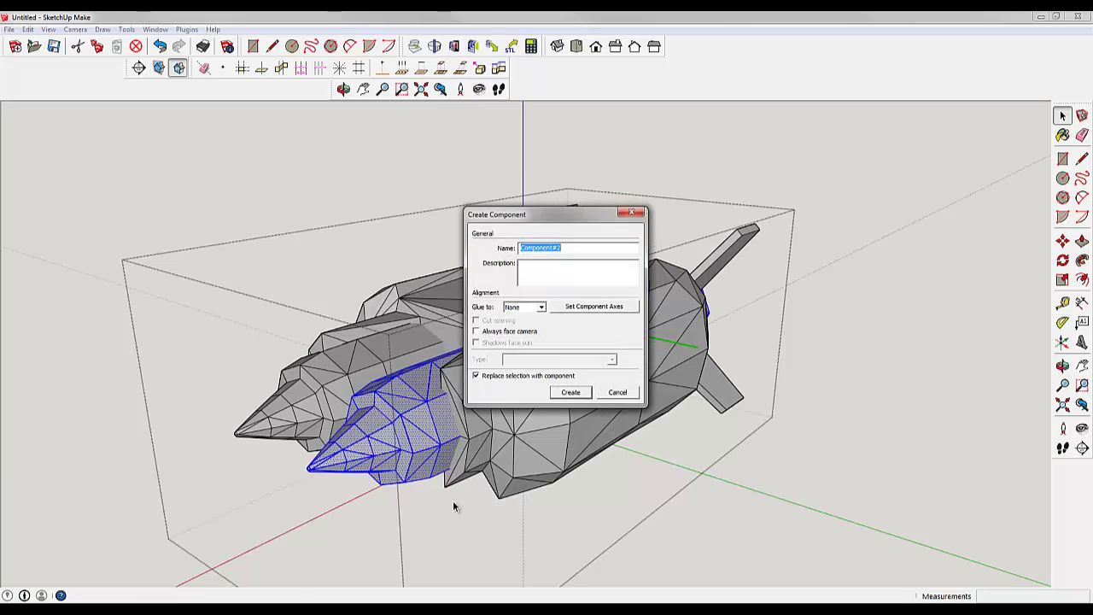
pyautogui.press('Return')
# Turn the connected main body geometry into a component.
pyautogui.tripleClick(501, 389)
pyautogui.moveTo(553, 461); pyautogui.dragTo(1016, 513, button='middle')
pyautogui.rightClick(541, 408)
pyautogui.click(580, 495)
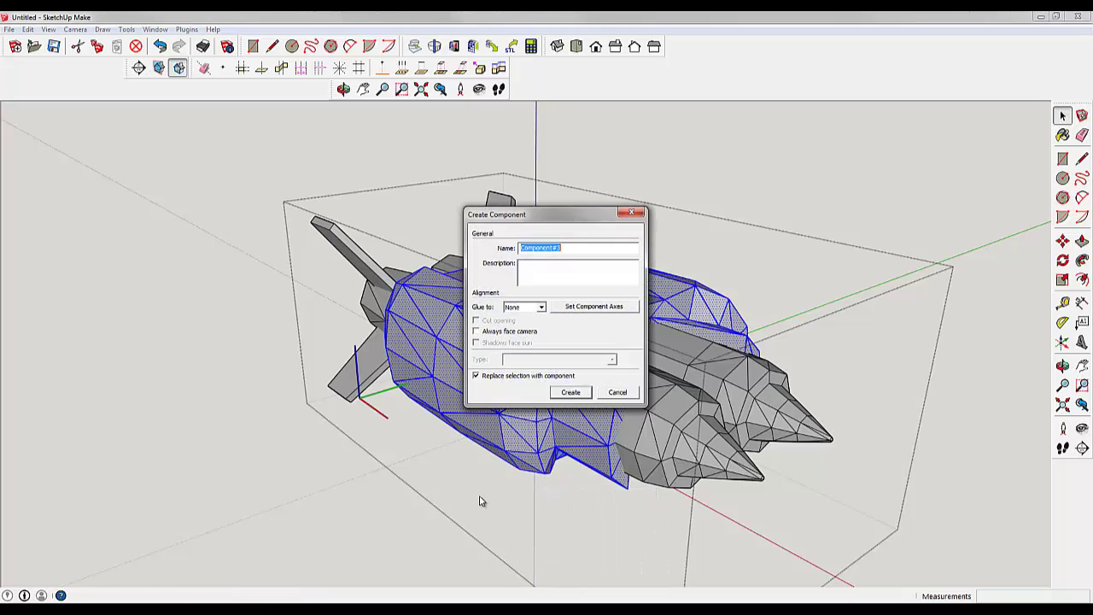
pyautogui.click(570, 392)
# Select all the rocket's tail fins and make them a single component.
pyautogui.moveTo(274, 466); pyautogui.dragTo(893, 525, button='middle')
pyautogui.click(893, 525)
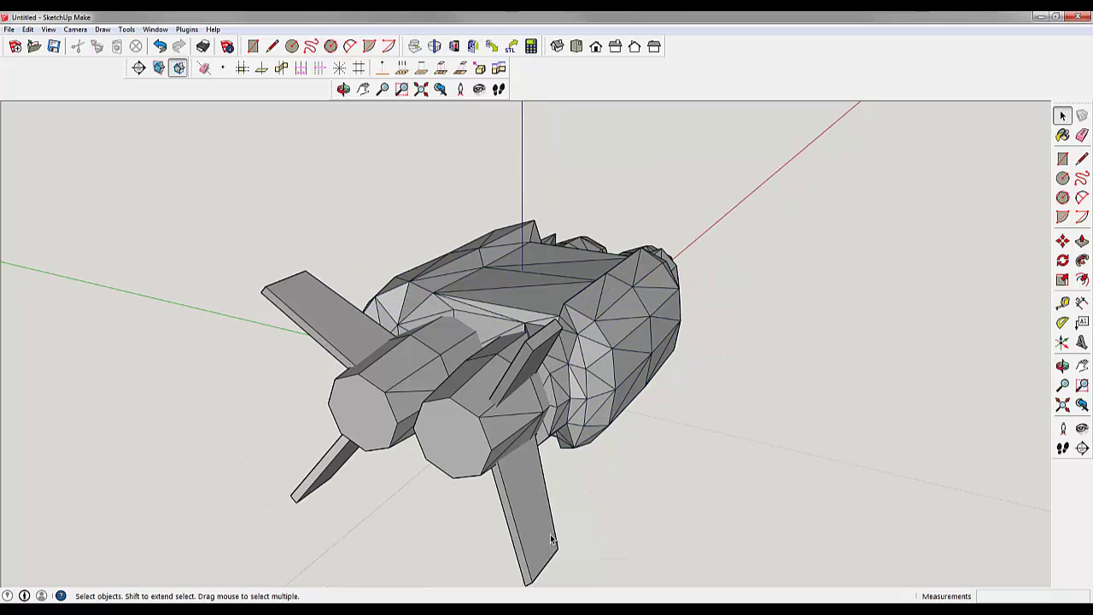
pyautogui.doubleClick(509, 502)
pyautogui.click(521, 493)
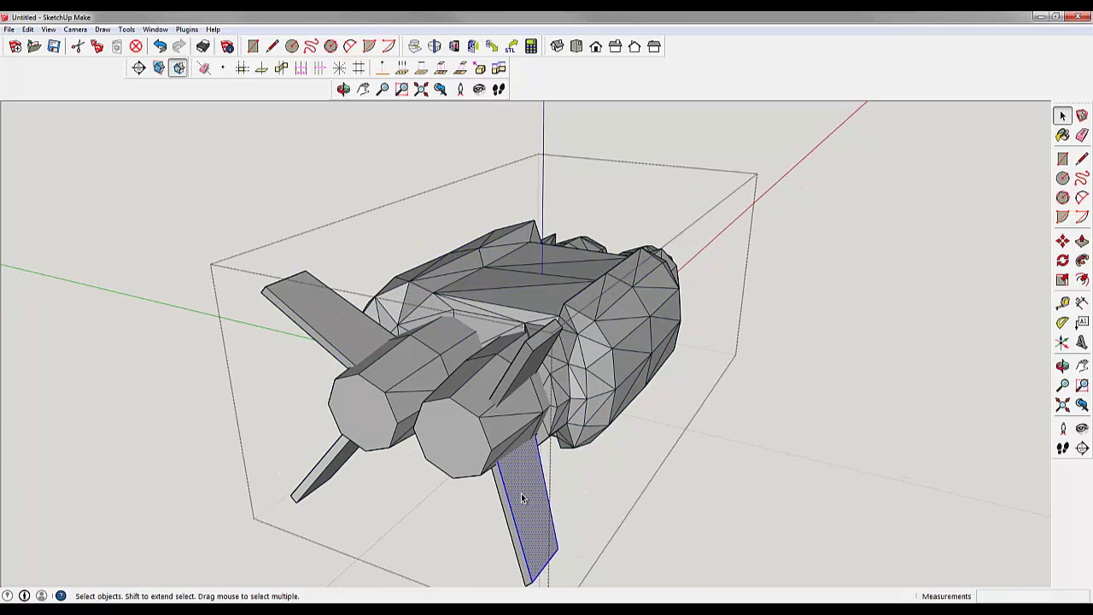
pyautogui.keyDown('shift'); pyautogui.click(523, 380); pyautogui.keyUp('shift')
pyautogui.keyDown('shift'); pyautogui.click(525, 380); pyautogui.keyUp('shift')
pyautogui.keyDown('shift'); pyautogui.click(333, 332); pyautogui.keyUp('shift')
pyautogui.keyDown('shift'); pyautogui.click(334, 464); pyautogui.keyUp('shift')
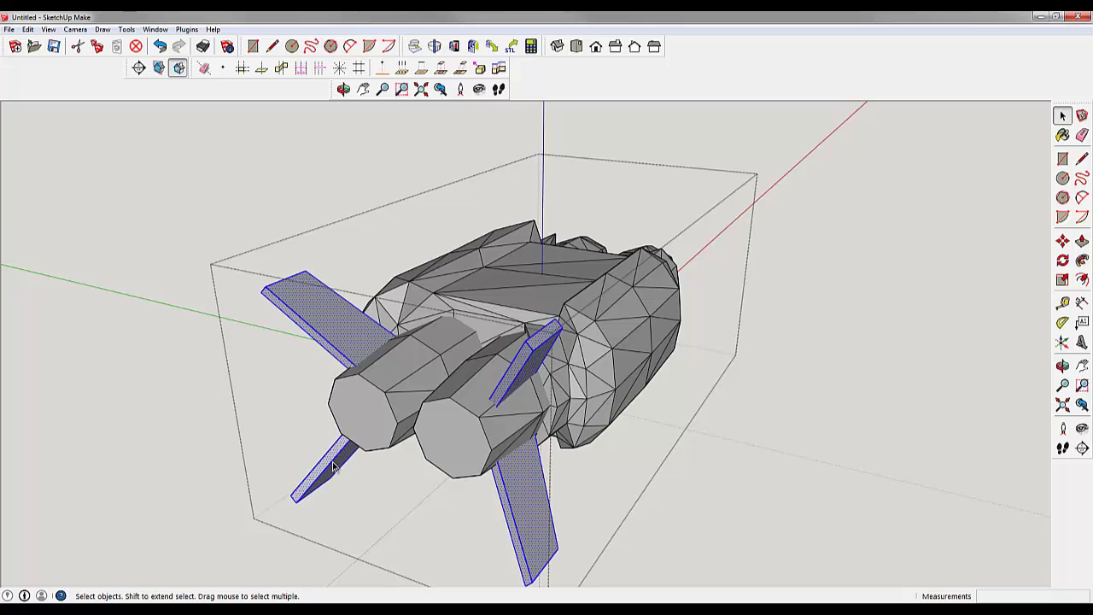
pyautogui.rightClick(334, 465)
pyautogui.click(379, 361)
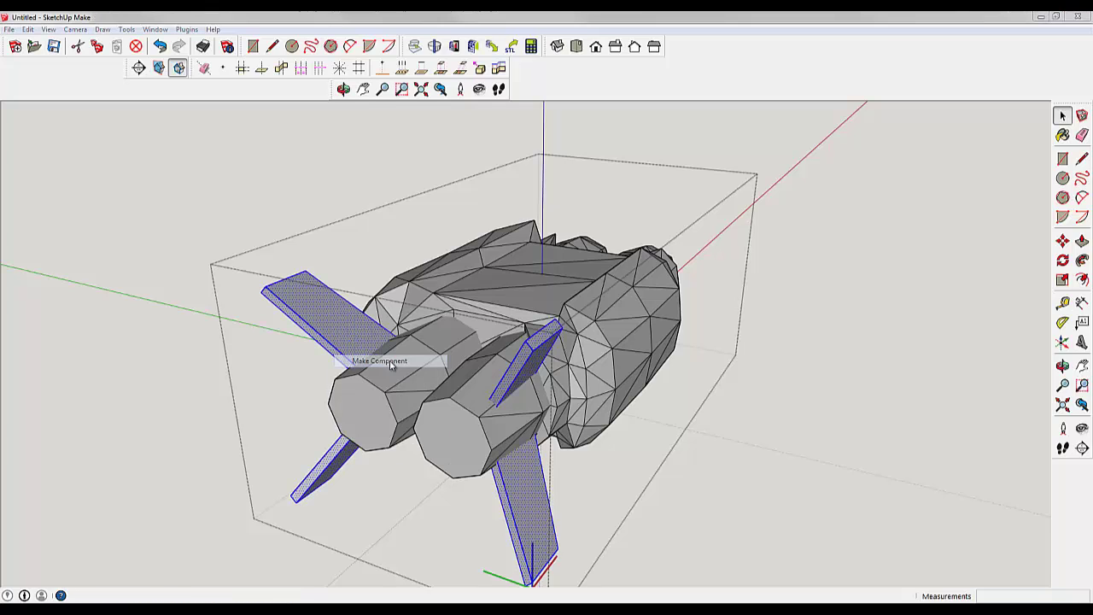
pyautogui.click(569, 391)
pyautogui.press('o')
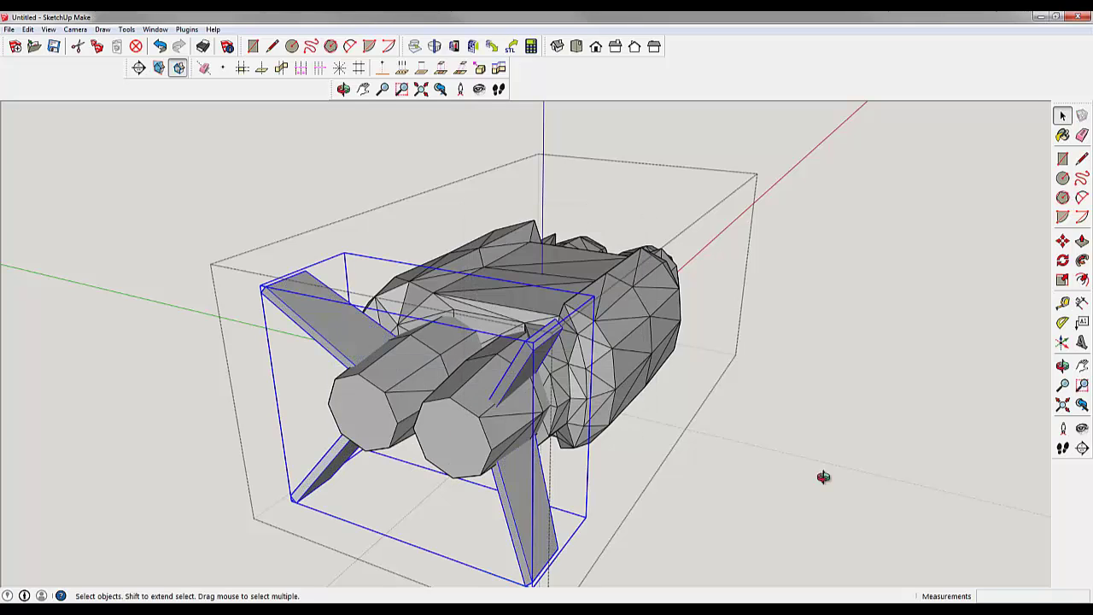
pyautogui.moveTo(968, 479); pyautogui.dragTo(297, 479)
# Export the model as a COLLADA 3D file named 'Rocket Refil V2' to the MA Personal drive.
pyautogui.press('space')
pyautogui.click(110, 350)
pyautogui.scroll(-2, 536, 333)
pyautogui.click(9, 29)
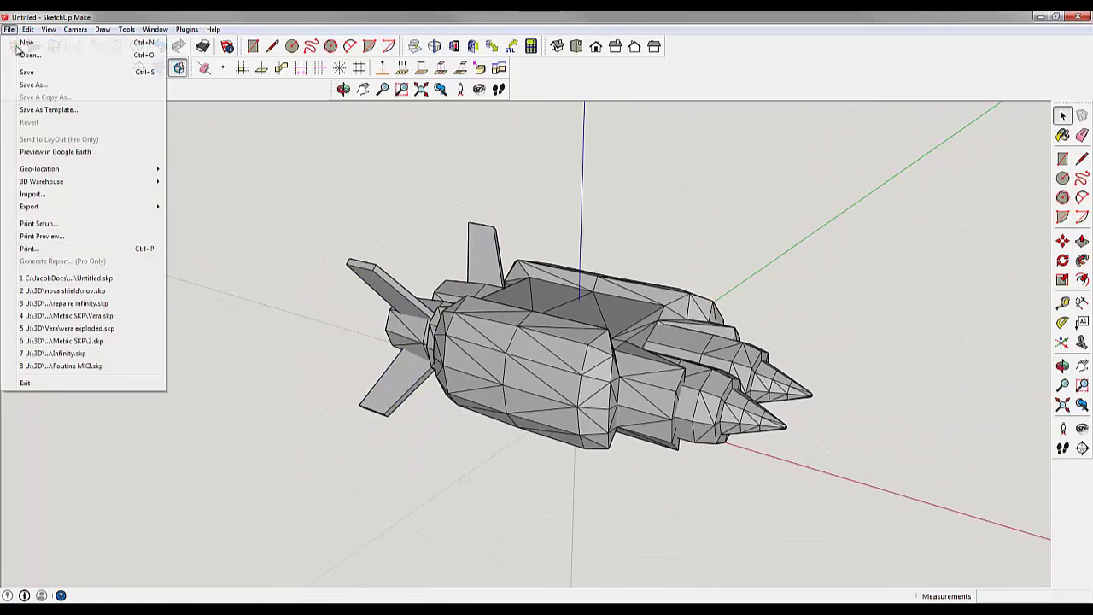
pyautogui.moveTo(43, 208)
pyautogui.click(209, 207)
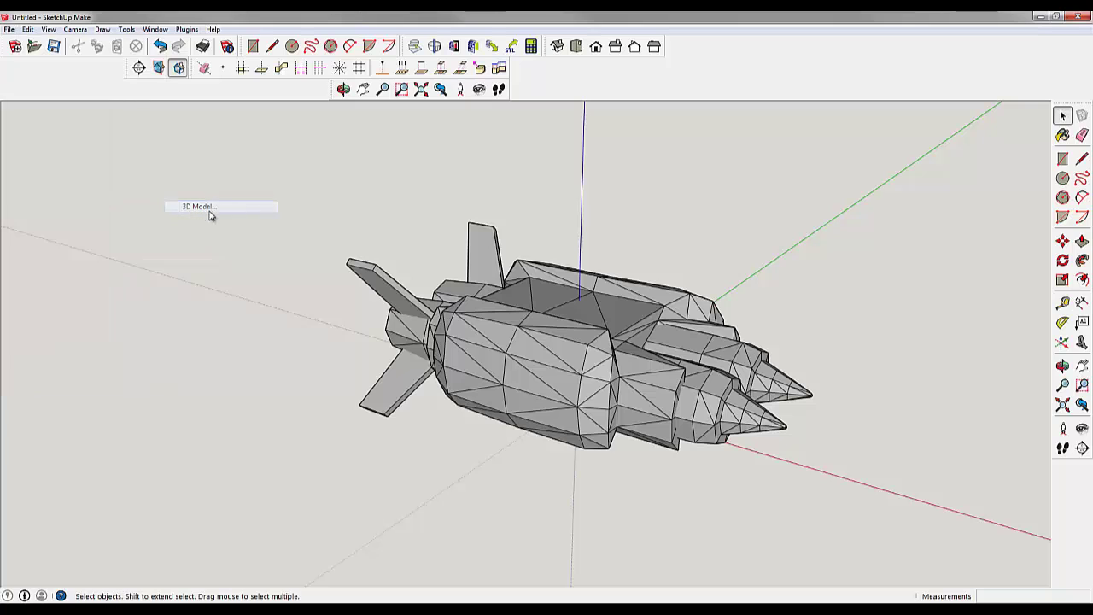
pyautogui.press('Escape')
pyautogui.click(9, 29)
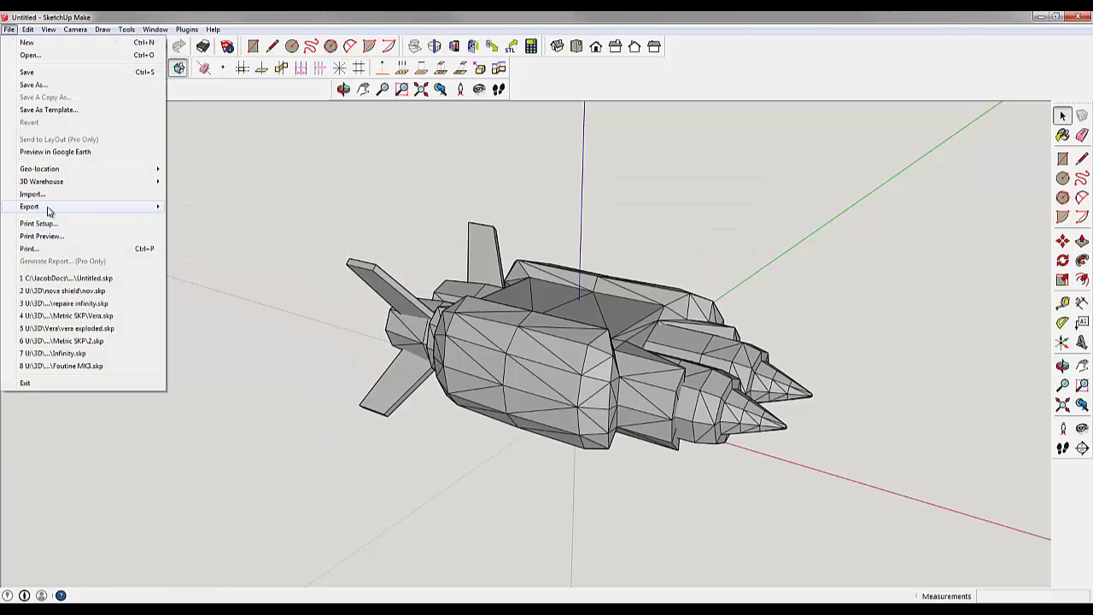
pyautogui.moveTo(153, 206)
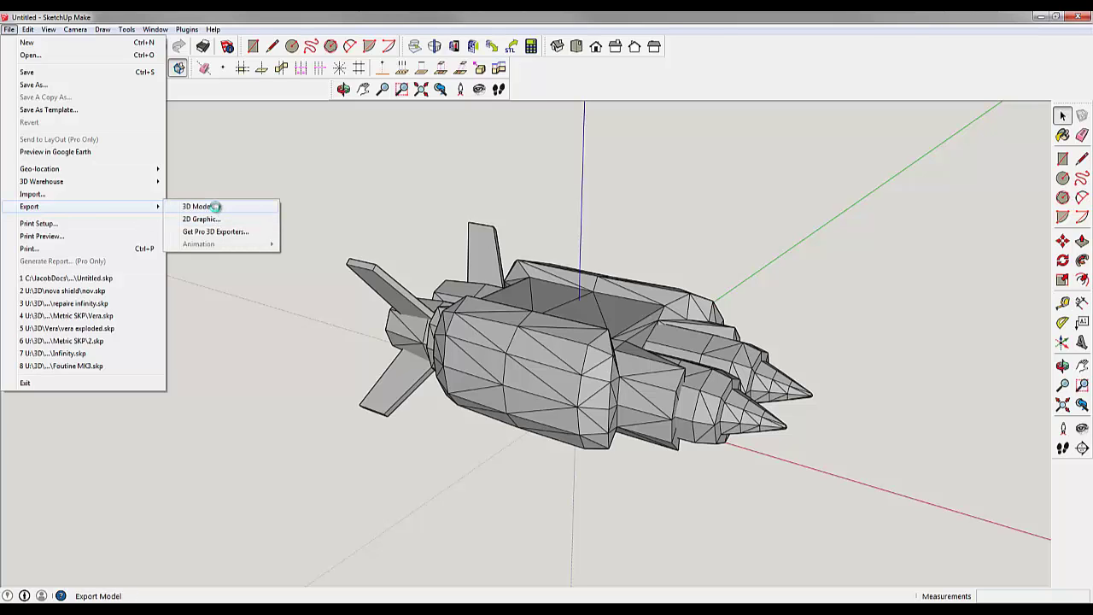
pyautogui.click(216, 210)
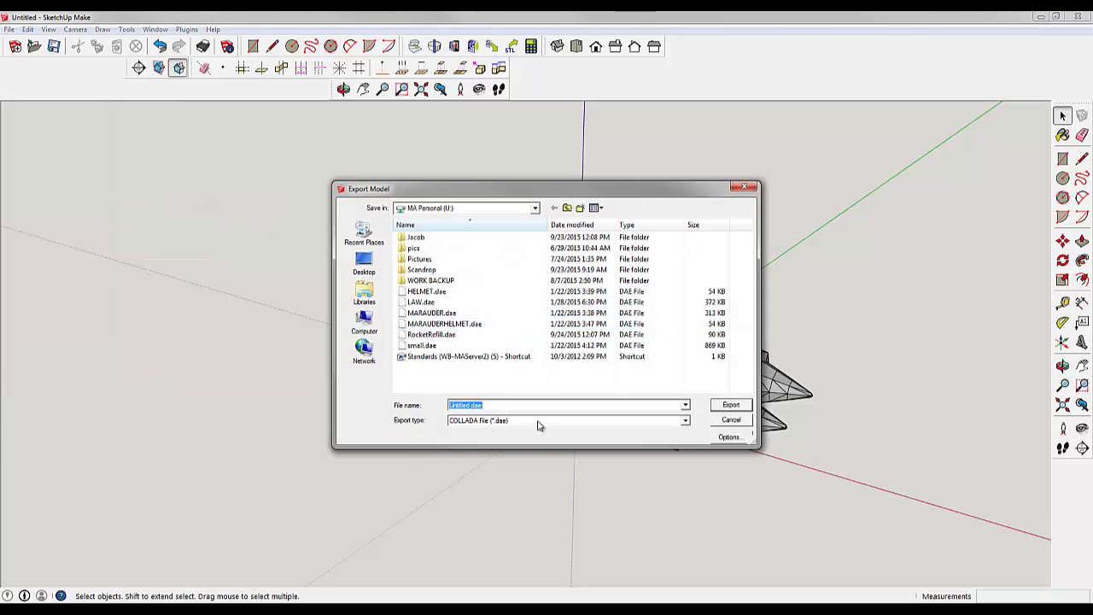
pyautogui.write('Rocket Refill V2')
pyautogui.press('Return')
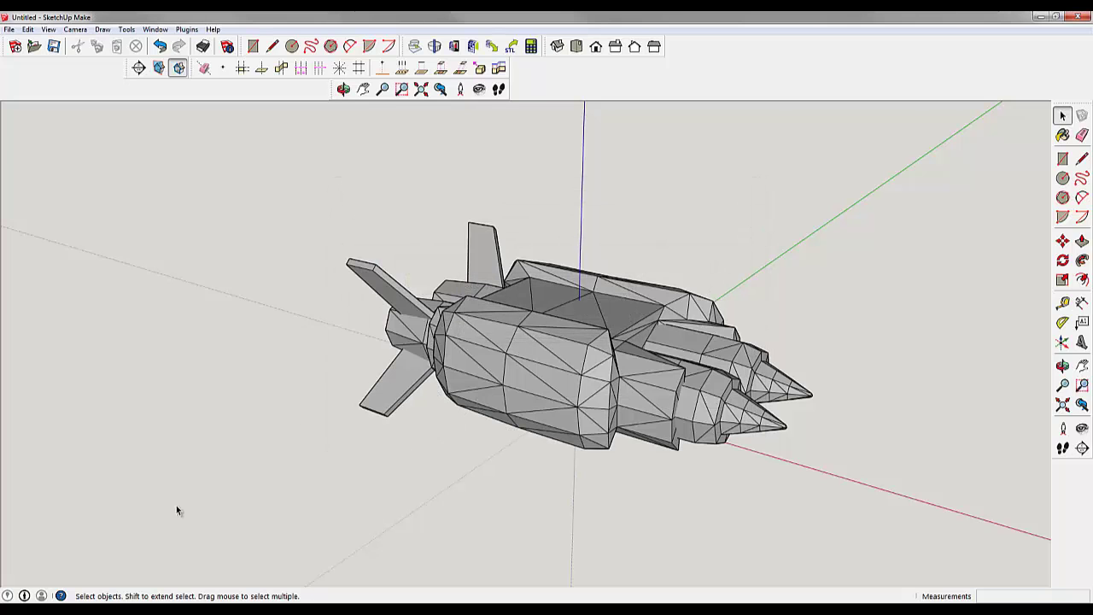
# Launch FreeCAD and open Rocket Refill V2.dae from the MA Personal (U:) drive.
pyautogui.click(26, 598)
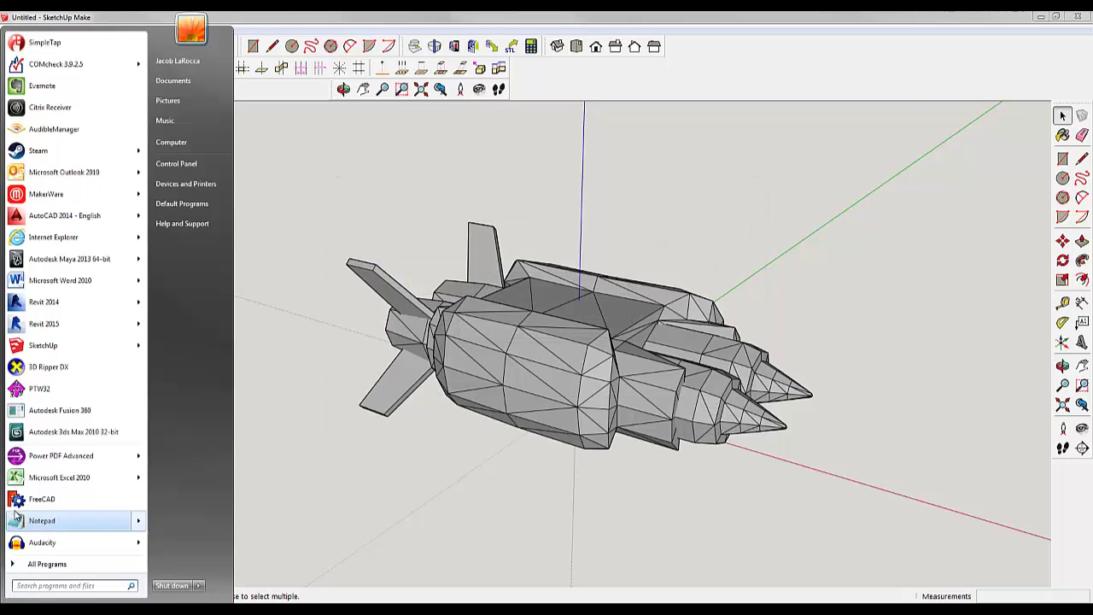
pyautogui.click(49, 502)
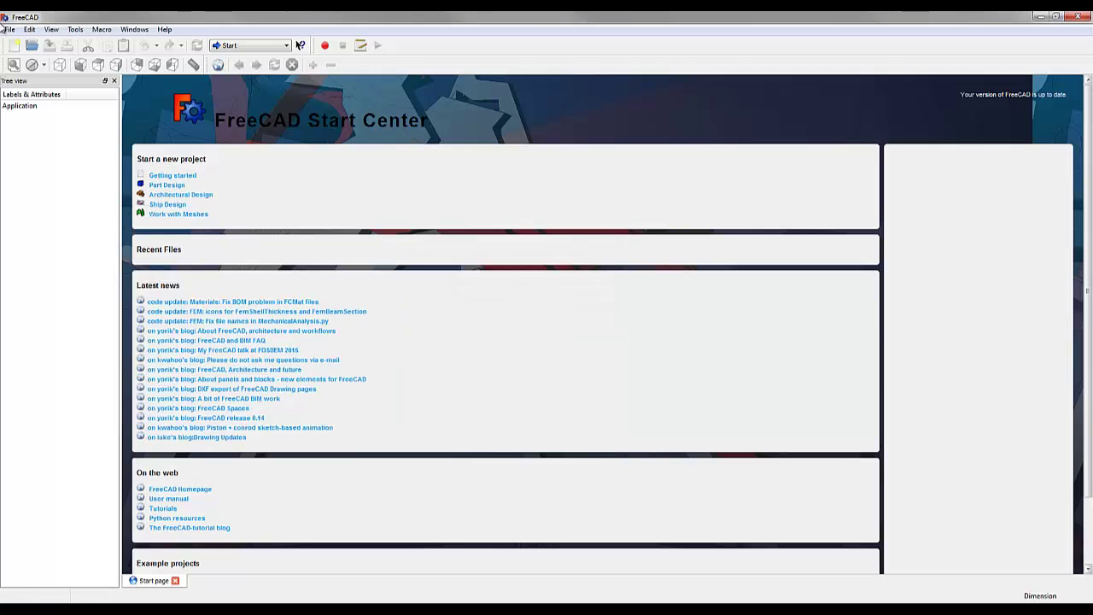
pyautogui.click(33, 47)
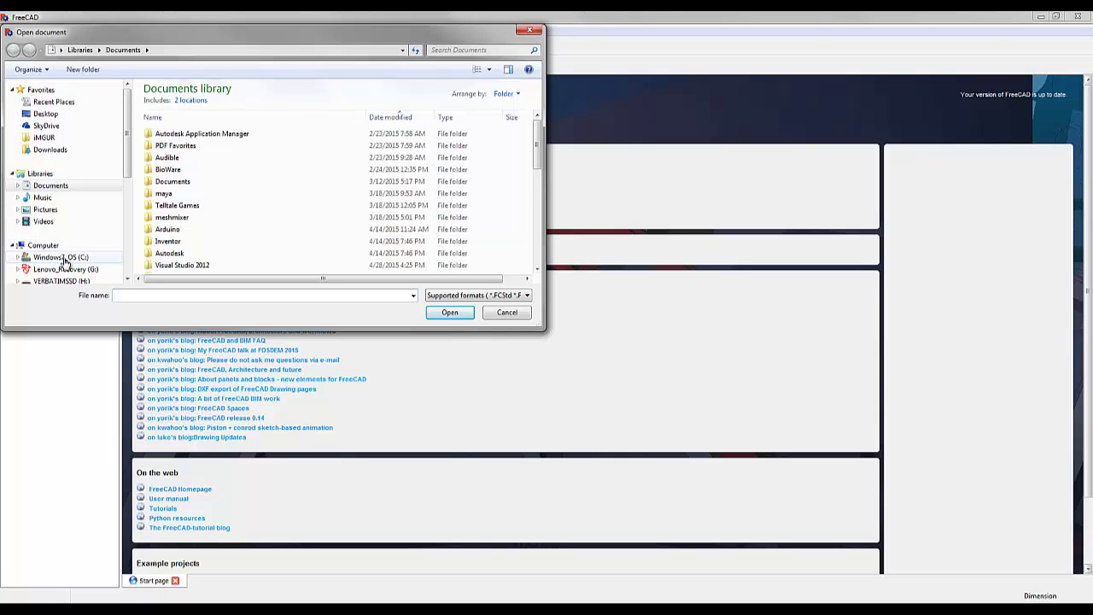
pyautogui.click(64, 259)
pyautogui.scroll(-5, 64, 257)
pyautogui.click(69, 181)
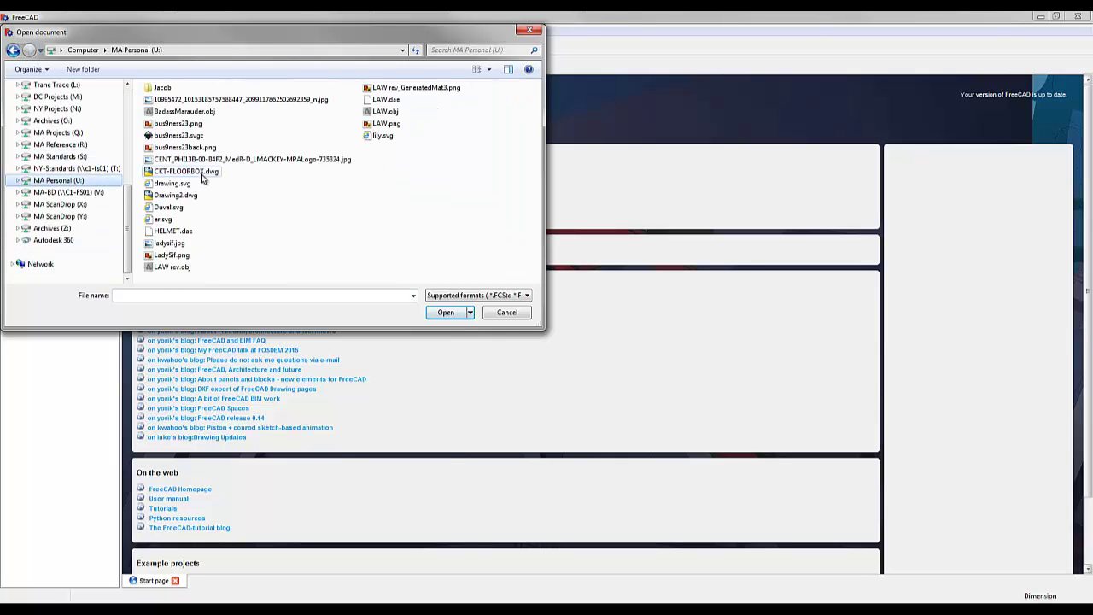
pyautogui.click(299, 220)
pyautogui.press('r')
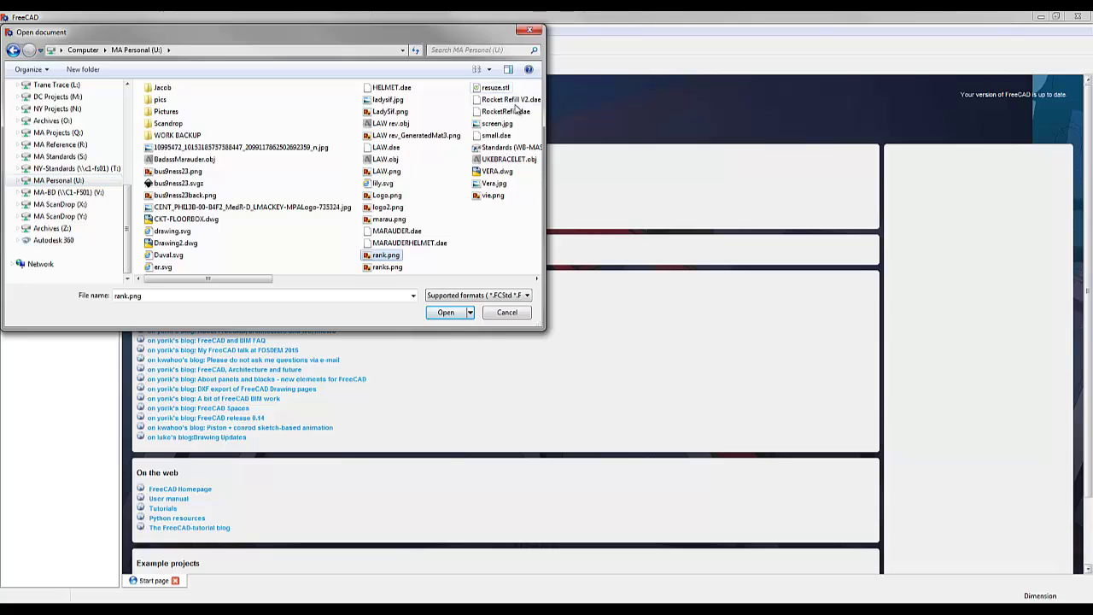
pyautogui.click(510, 100)
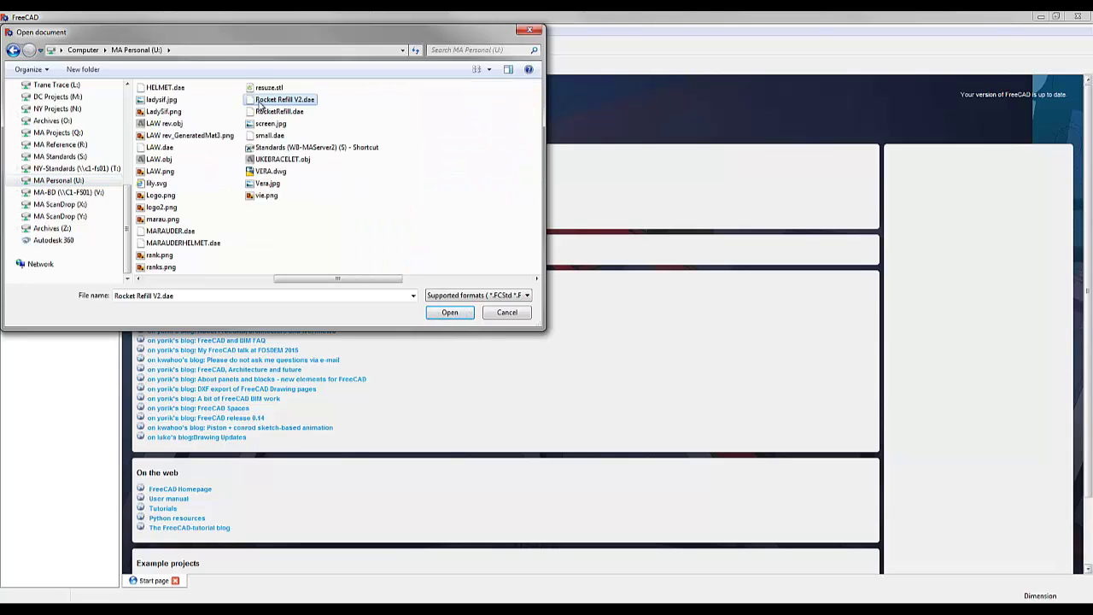
pyautogui.click(448, 312)
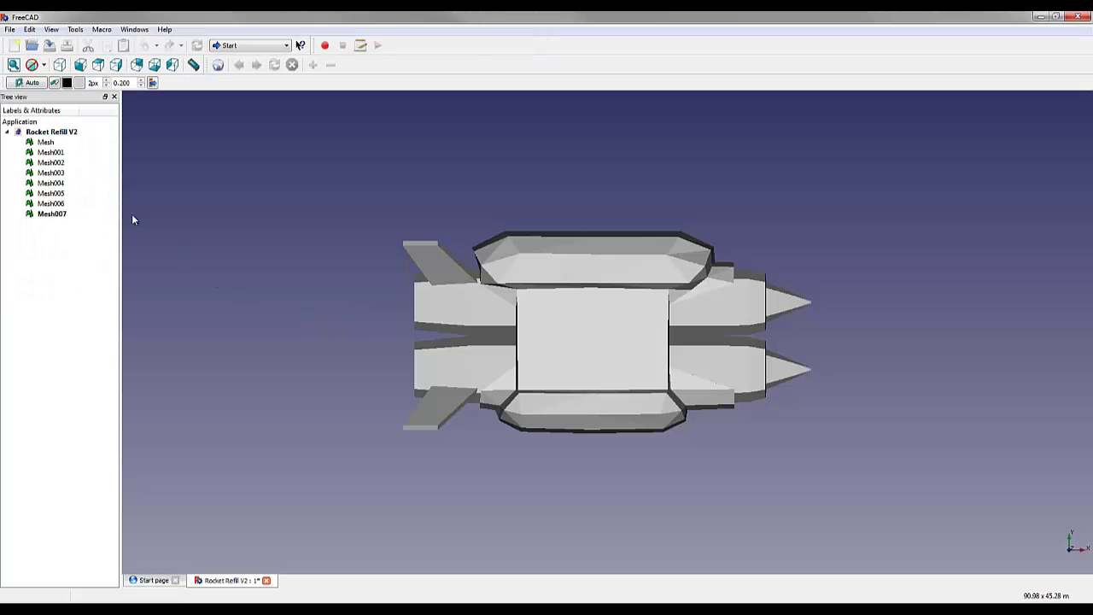
pyautogui.click(76, 143)
pyautogui.keyDown('shift'); pyautogui.click(43, 214); pyautogui.keyUp('shift')
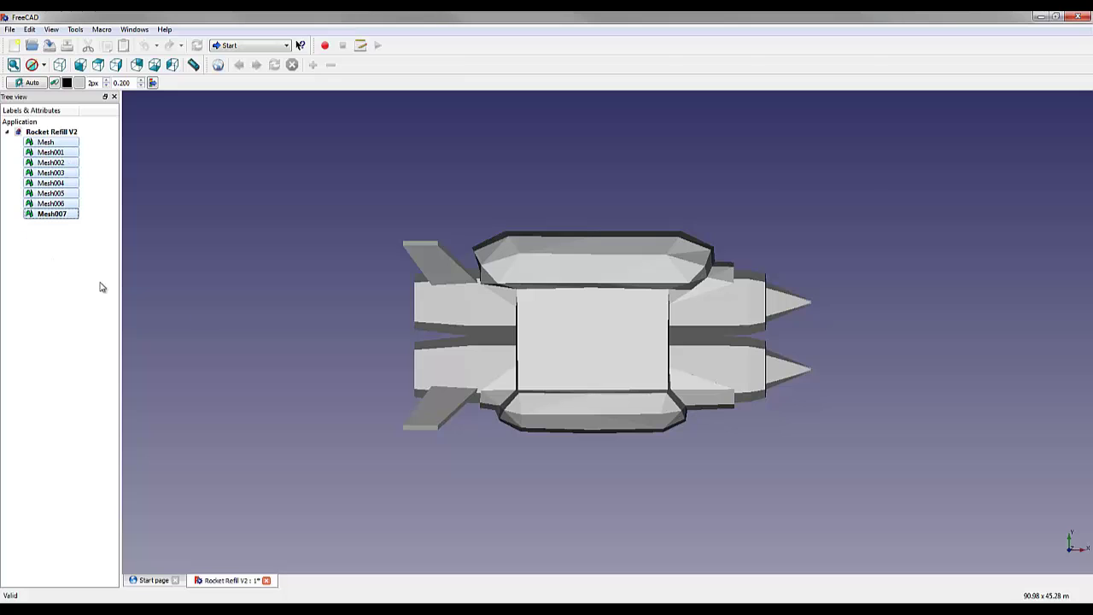
pyautogui.moveTo(983, 236); pyautogui.dragTo(409, 256)
pyautogui.click(64, 219)
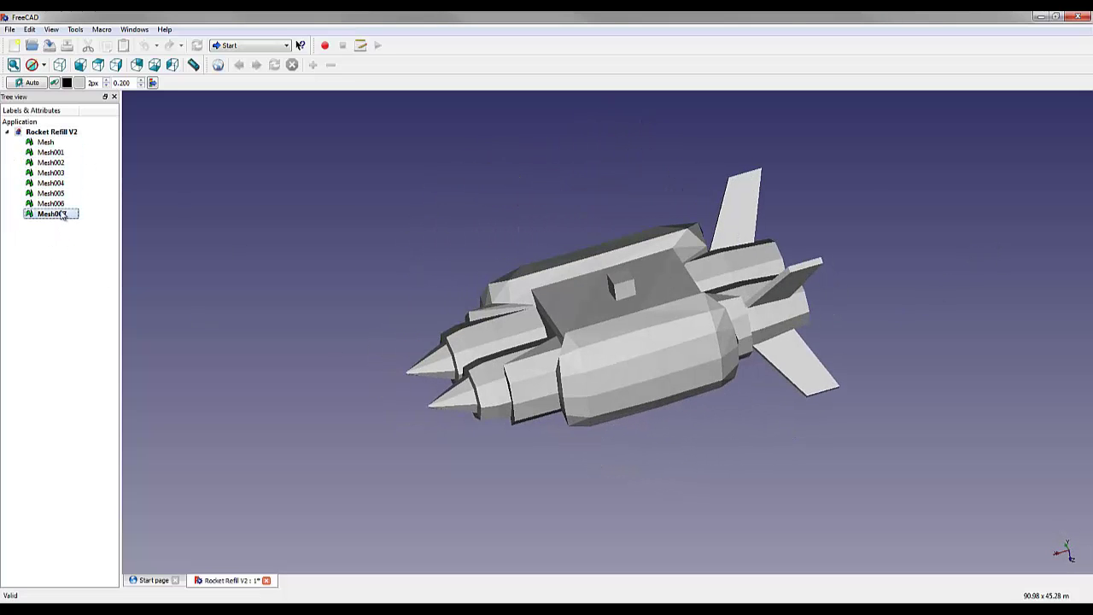
pyautogui.click(53, 193)
pyautogui.press('space')
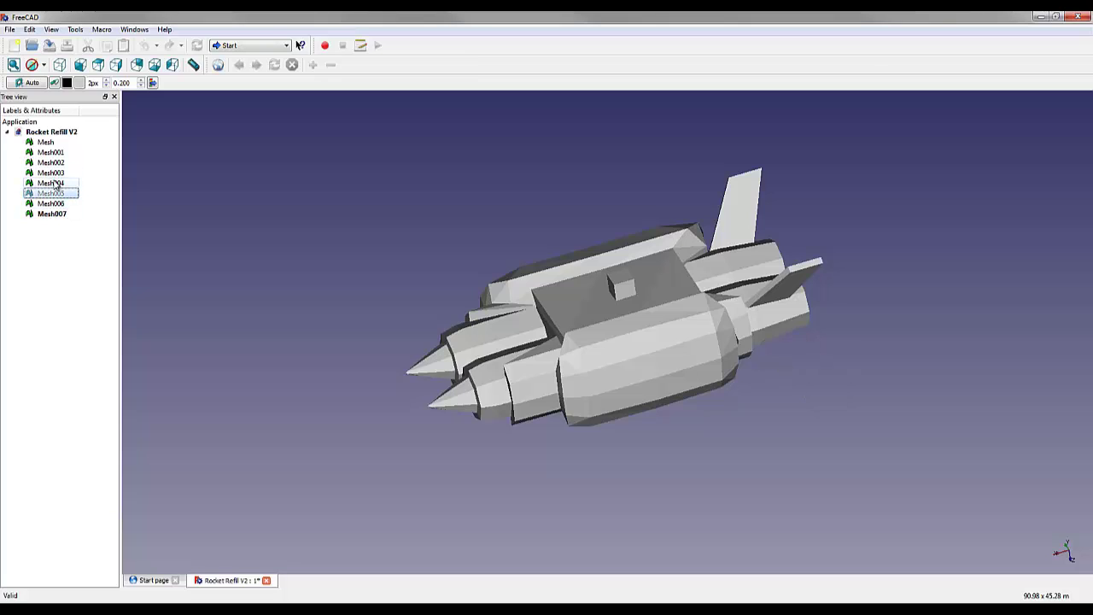
pyautogui.press('space')
pyautogui.click(47, 143)
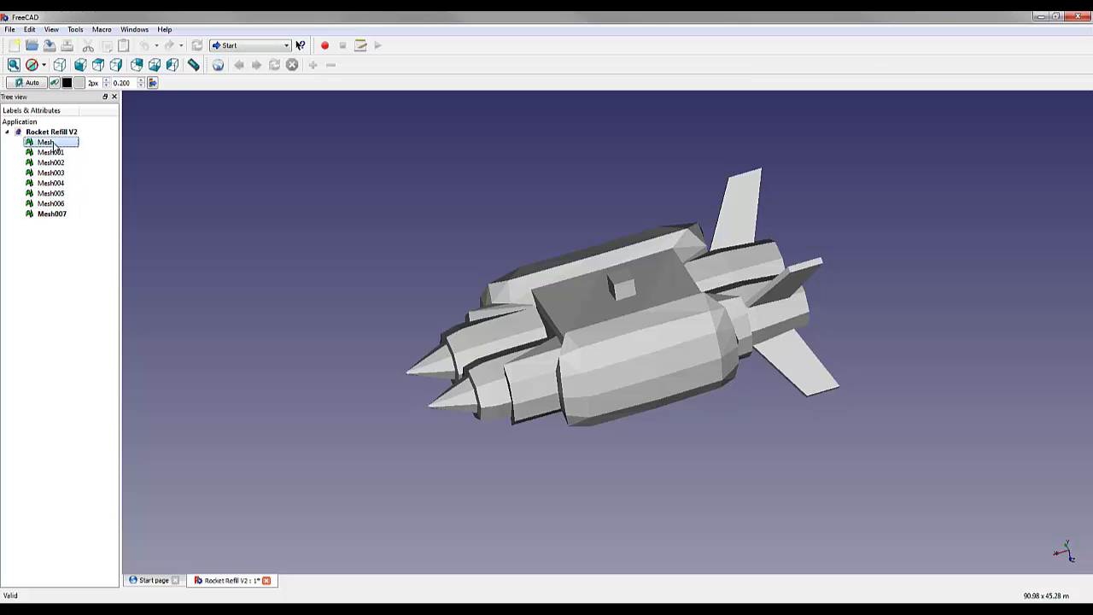
pyautogui.press('space')
pyautogui.press('space')
pyautogui.click(48, 154)
pyautogui.press('space')
pyautogui.press('space')
pyautogui.click(50, 163)
pyautogui.press('space')
pyautogui.press('space')
pyautogui.press('space')
pyautogui.press('space')
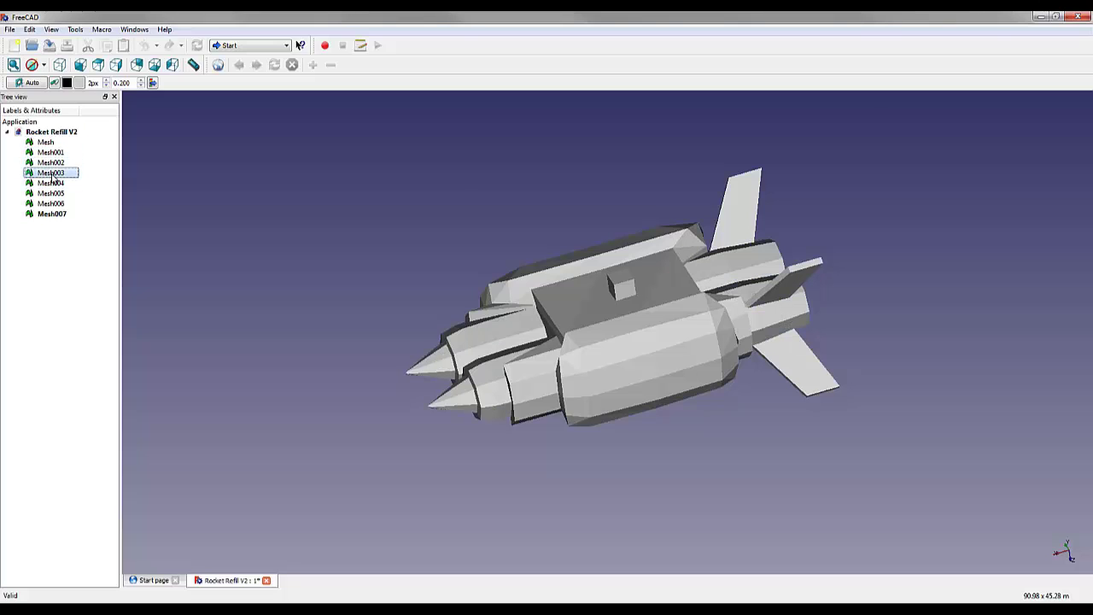
pyautogui.press('space')
pyautogui.press('space')
pyautogui.press('space')
pyautogui.press('space')
pyautogui.click(53, 193)
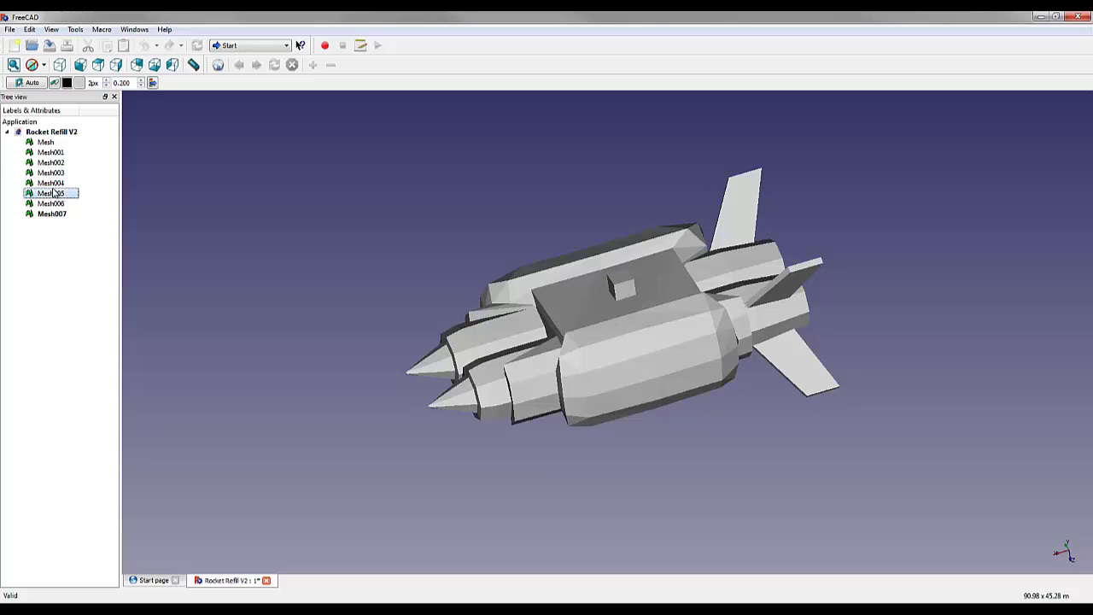
pyautogui.press('space')
pyautogui.press('space')
pyautogui.click(51, 173)
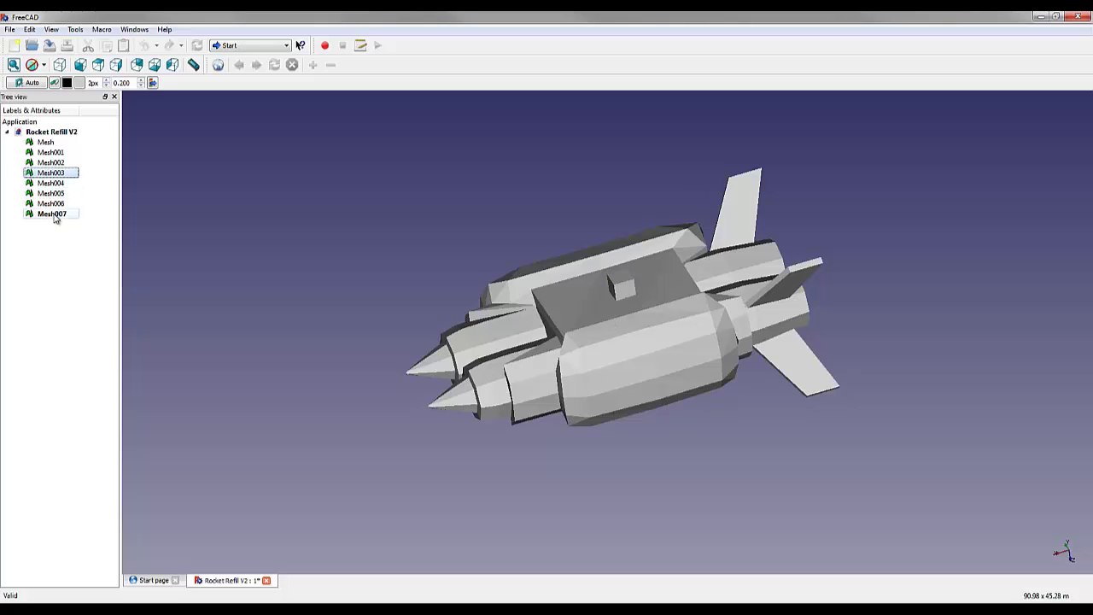
pyautogui.moveTo(376, 391); pyautogui.dragTo(649, 222, button='middle')
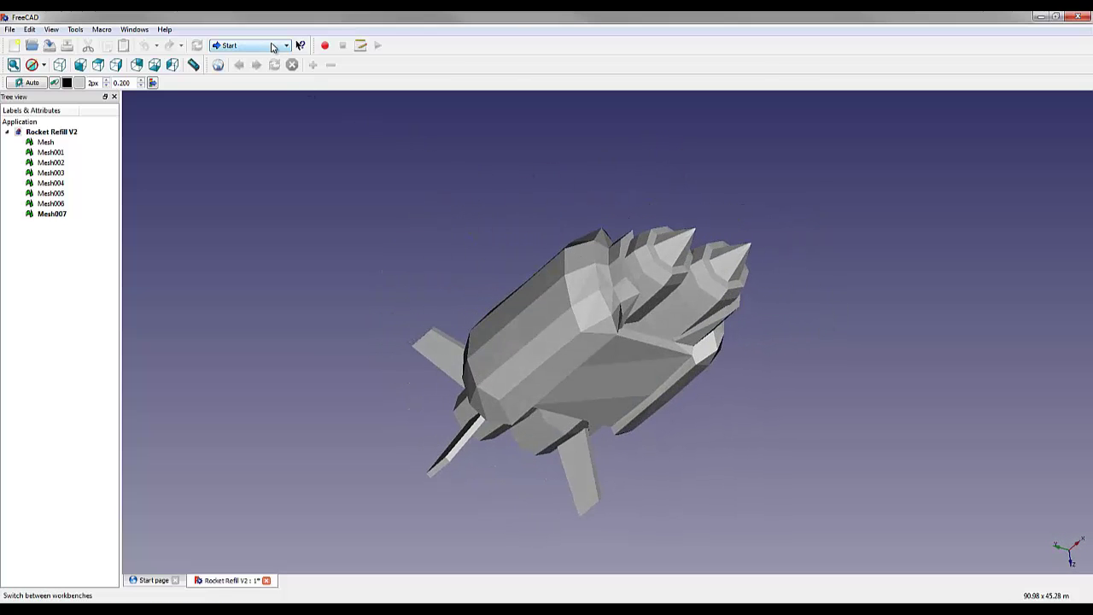
# Switch to the Part workbench and inspect the meshes, toggling Mesh001's visibility to identify it.
pyautogui.click(271, 46)
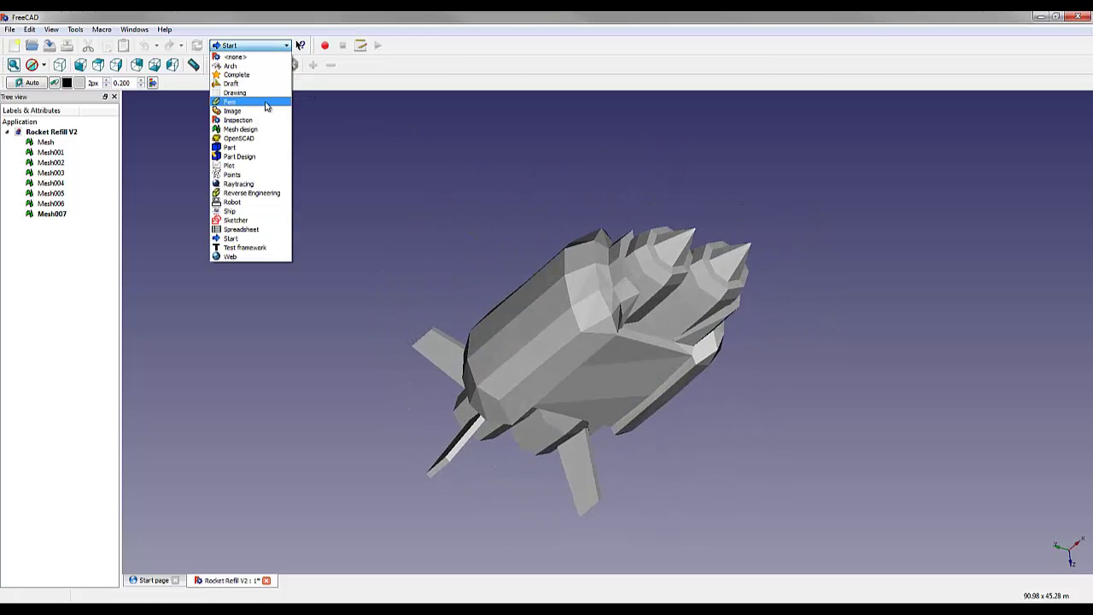
pyautogui.click(272, 148)
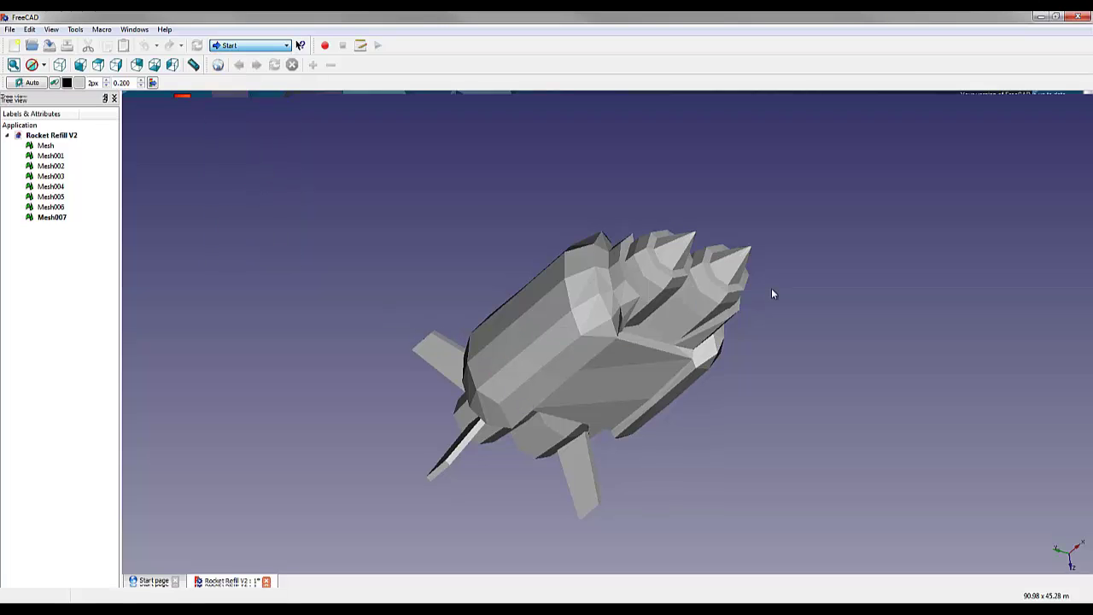
pyautogui.moveTo(834, 248); pyautogui.dragTo(512, 282, button='middle')
pyautogui.click(51, 146)
pyautogui.click(54, 147)
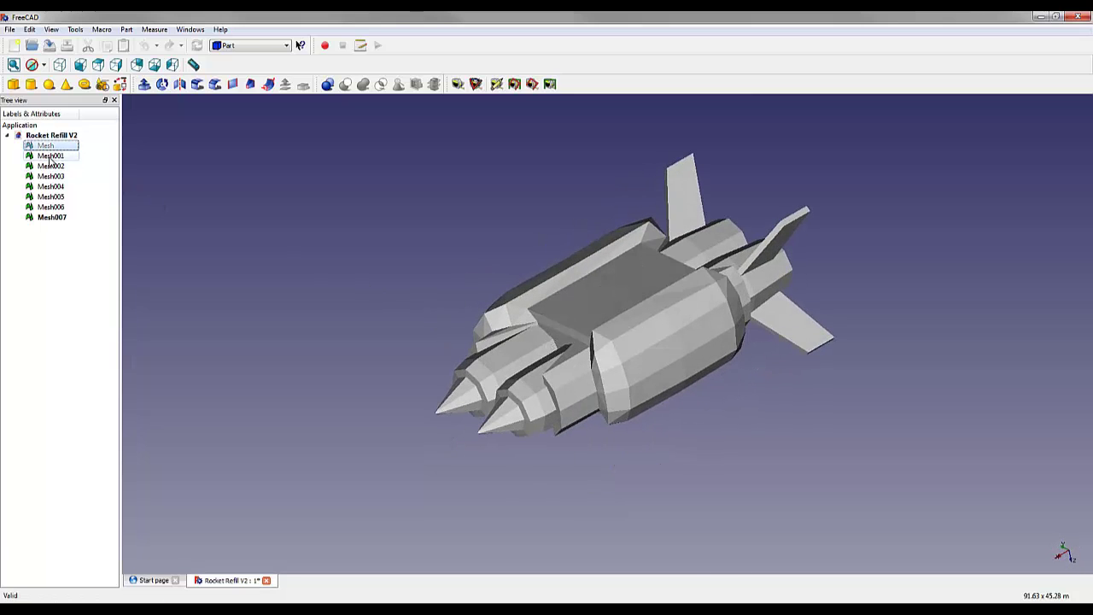
pyautogui.click(47, 158)
pyautogui.press('space')
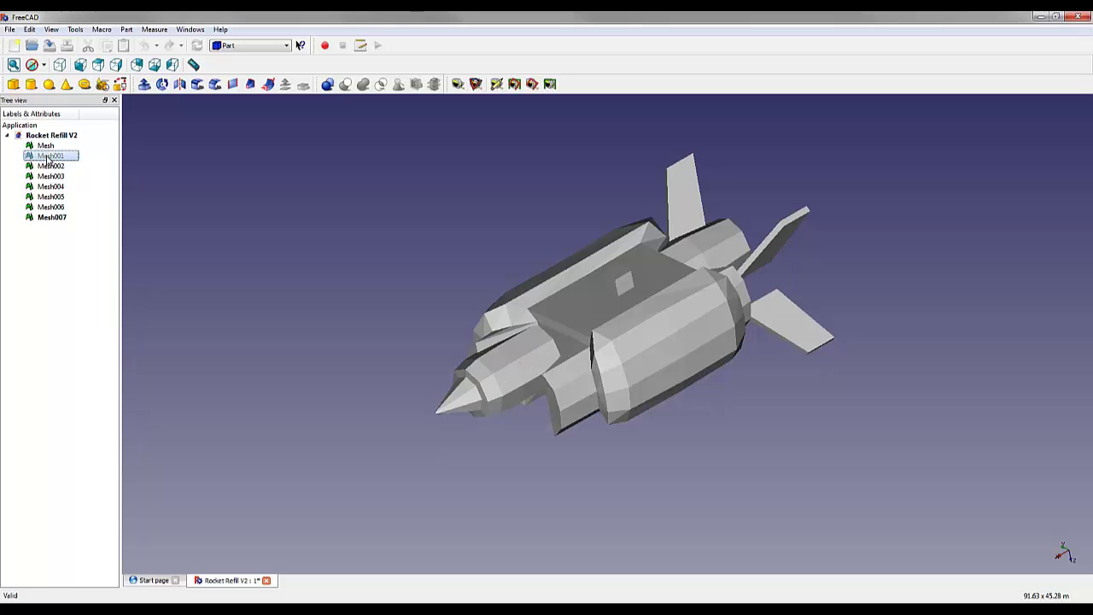
pyautogui.press('space')
pyautogui.press('space')
pyautogui.press('space')
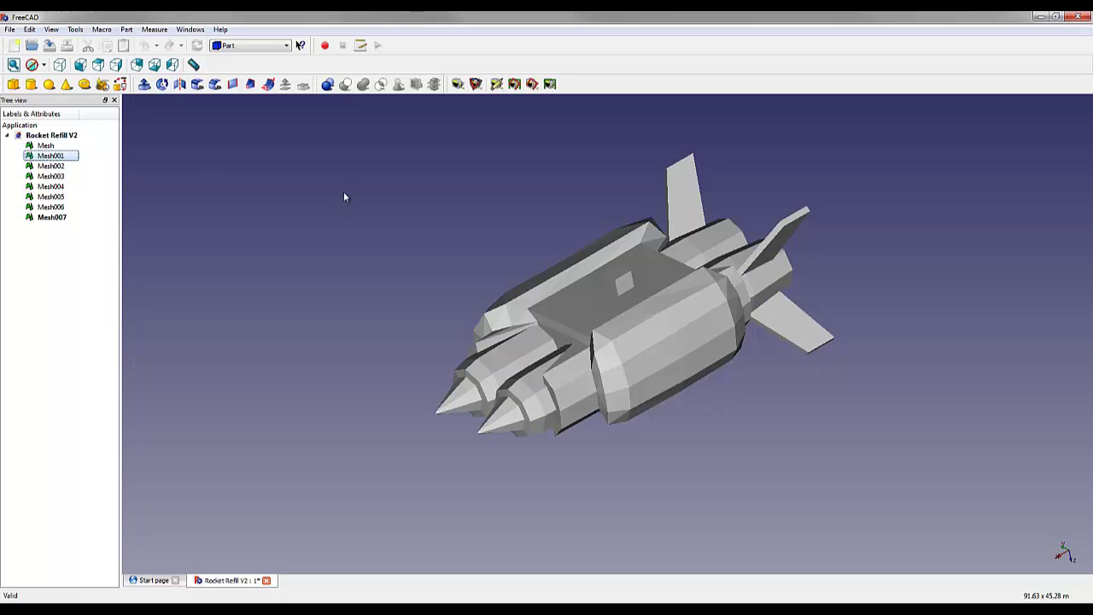
pyautogui.click(326, 227)
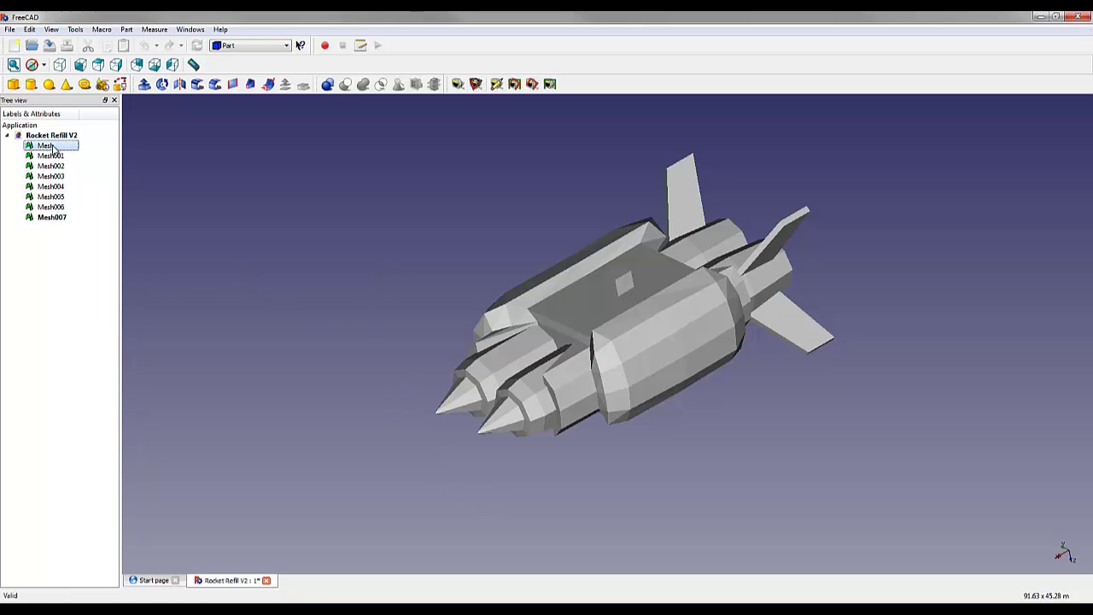
# Create shapes from Mesh through Mesh007 with the 0.10 sewing tolerance.
pyautogui.keyDown('shift'); pyautogui.click(59, 219); pyautogui.keyUp('shift')
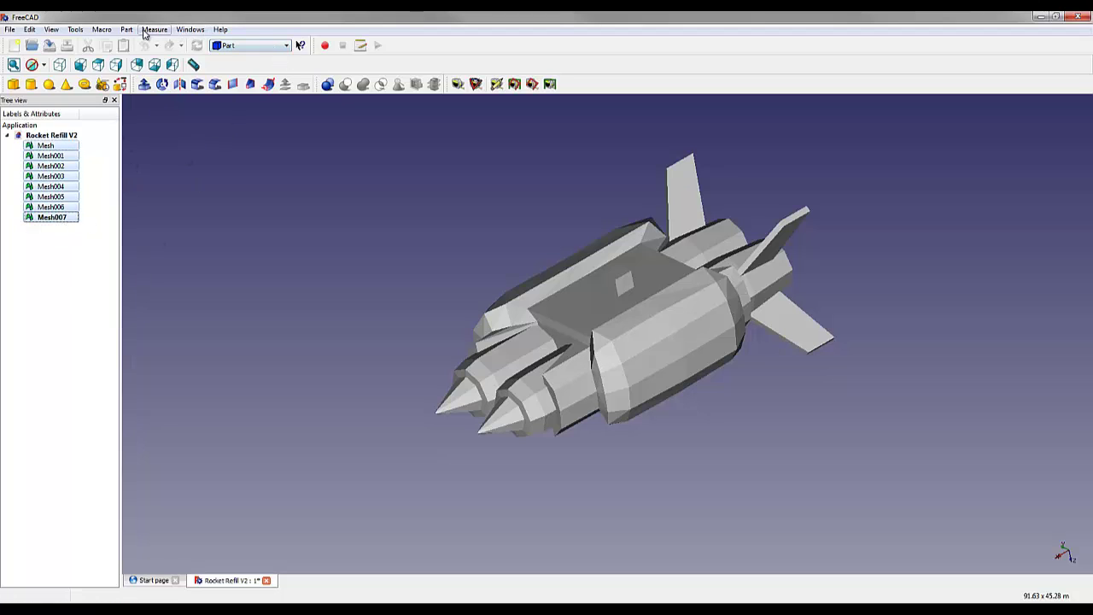
pyautogui.click(126, 30)
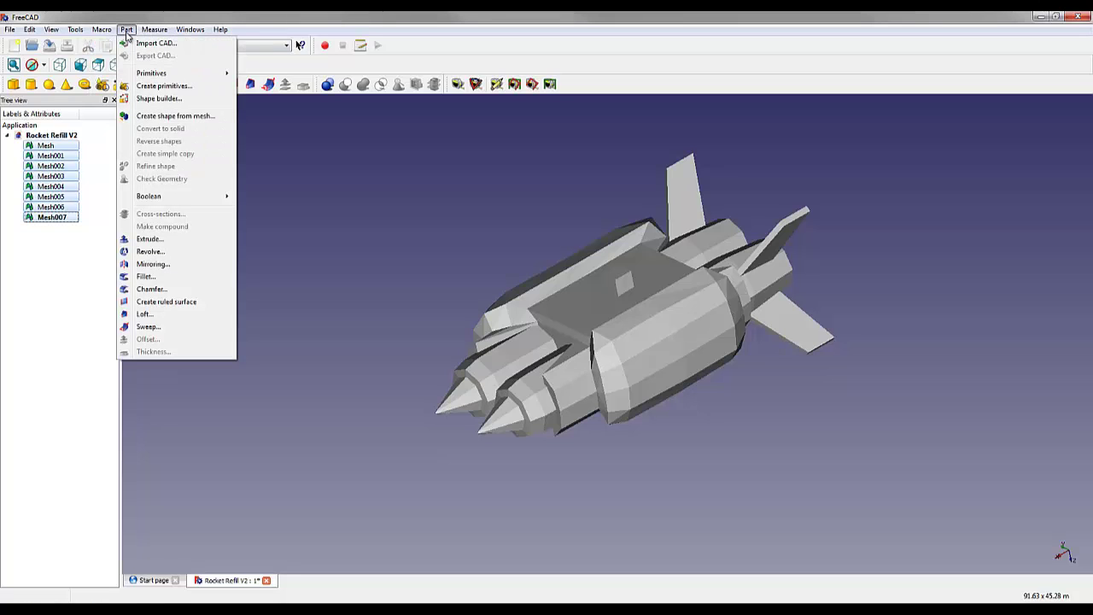
pyautogui.click(161, 118)
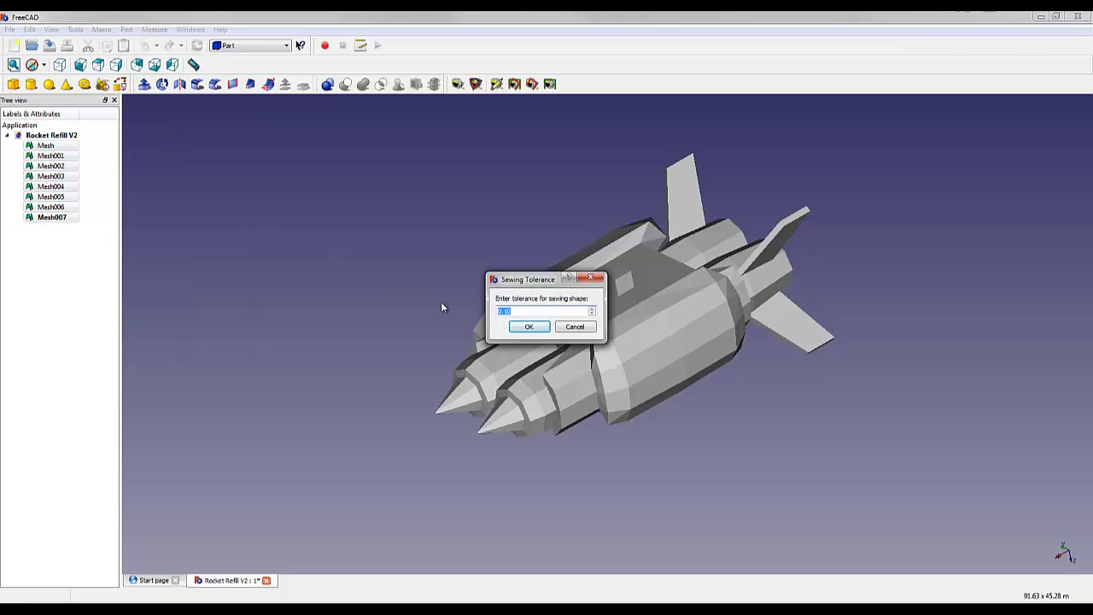
pyautogui.click(528, 328)
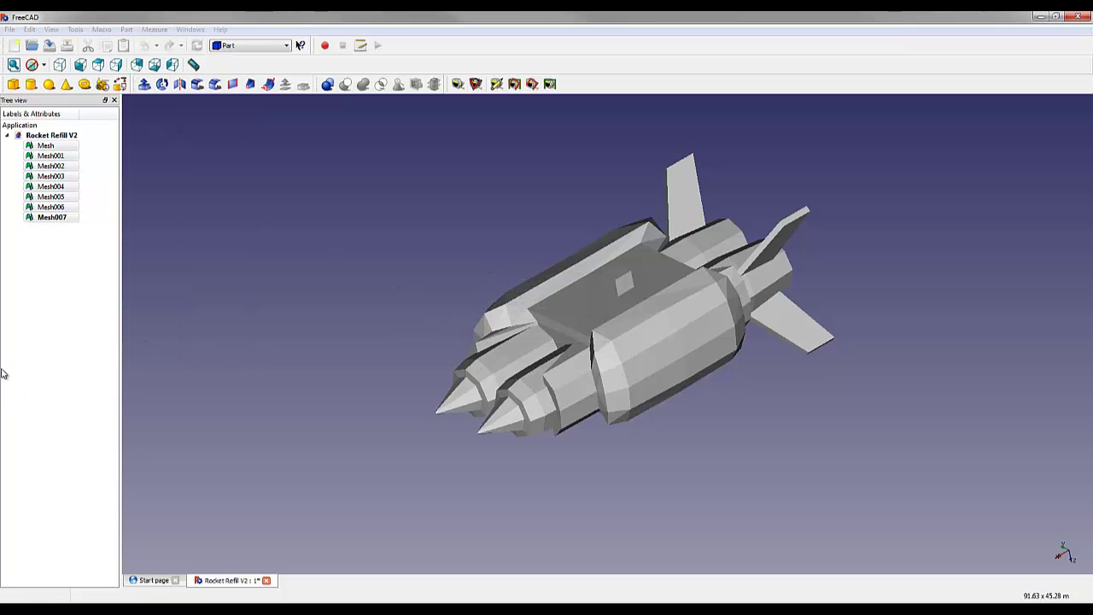
pyautogui.click(52, 227)
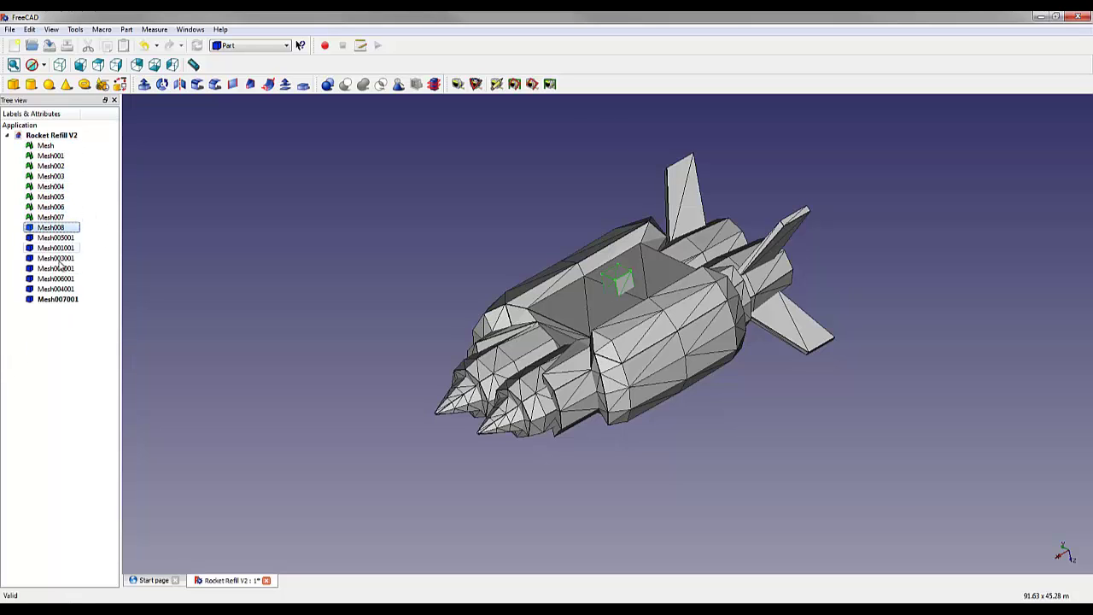
pyautogui.keyDown('shift'); pyautogui.click(63, 300); pyautogui.keyUp('shift')
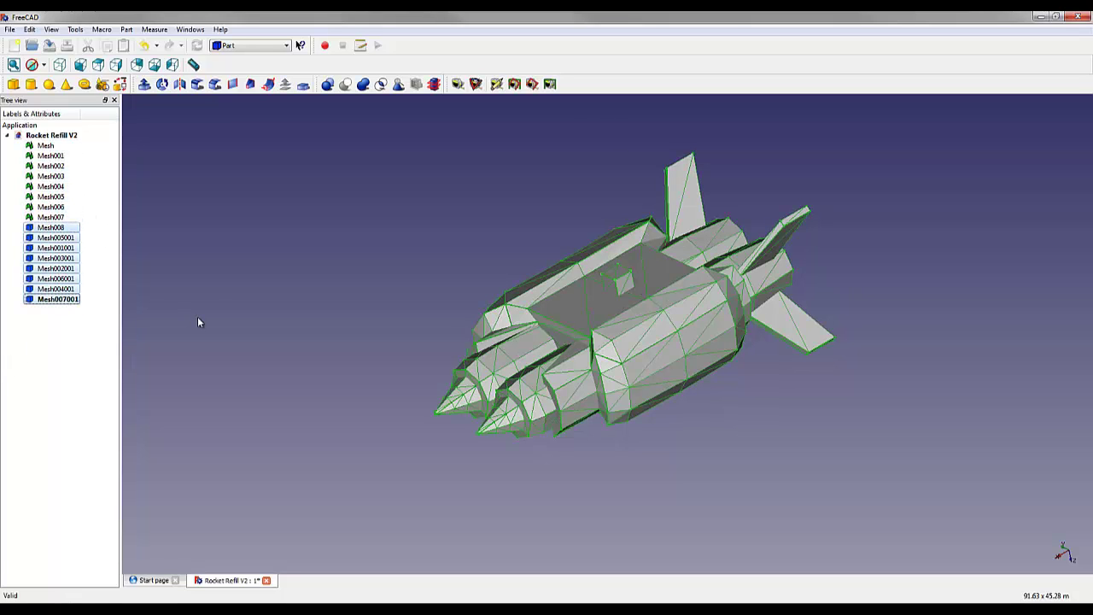
pyautogui.click(122, 196)
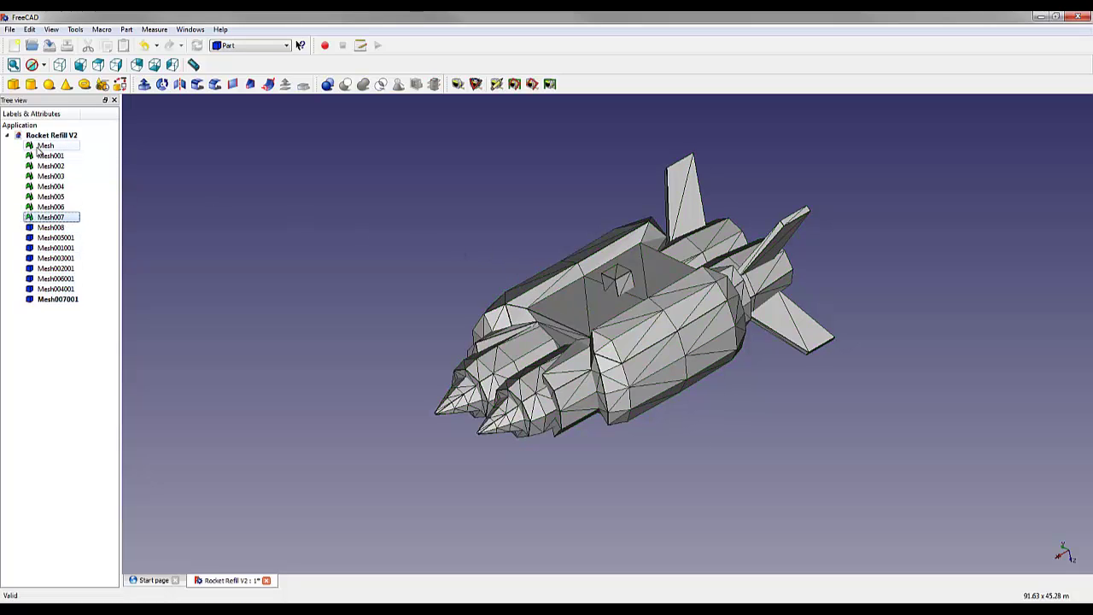
# Hide the original meshes Mesh through Mesh007 and select the Mesh008 shape.
pyautogui.keyDown('shift'); pyautogui.click(44, 150); pyautogui.keyUp('shift')
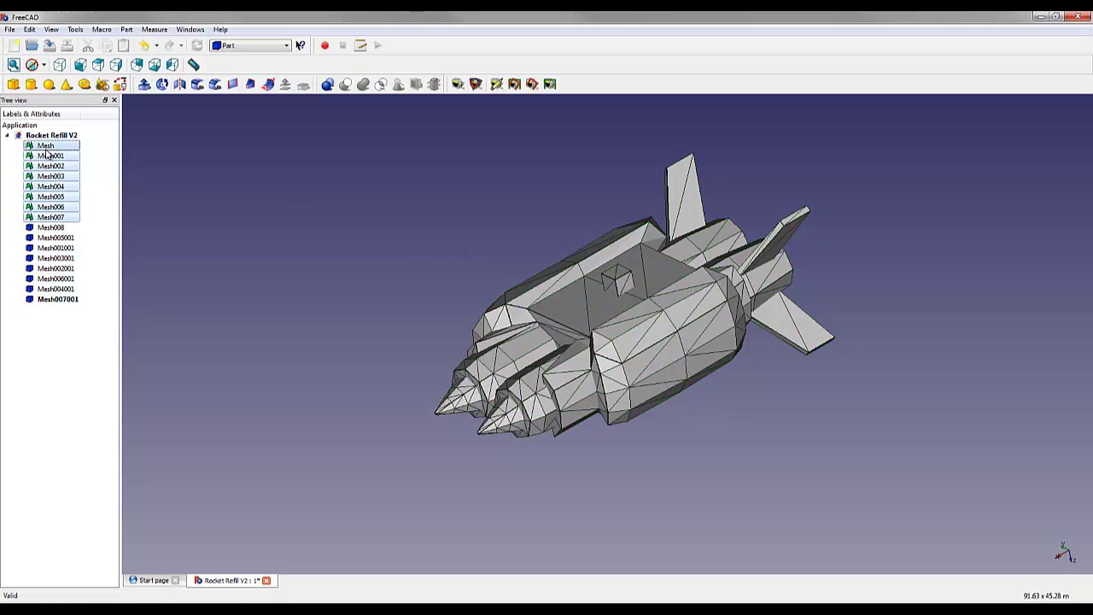
pyautogui.press('space')
pyautogui.click(227, 325)
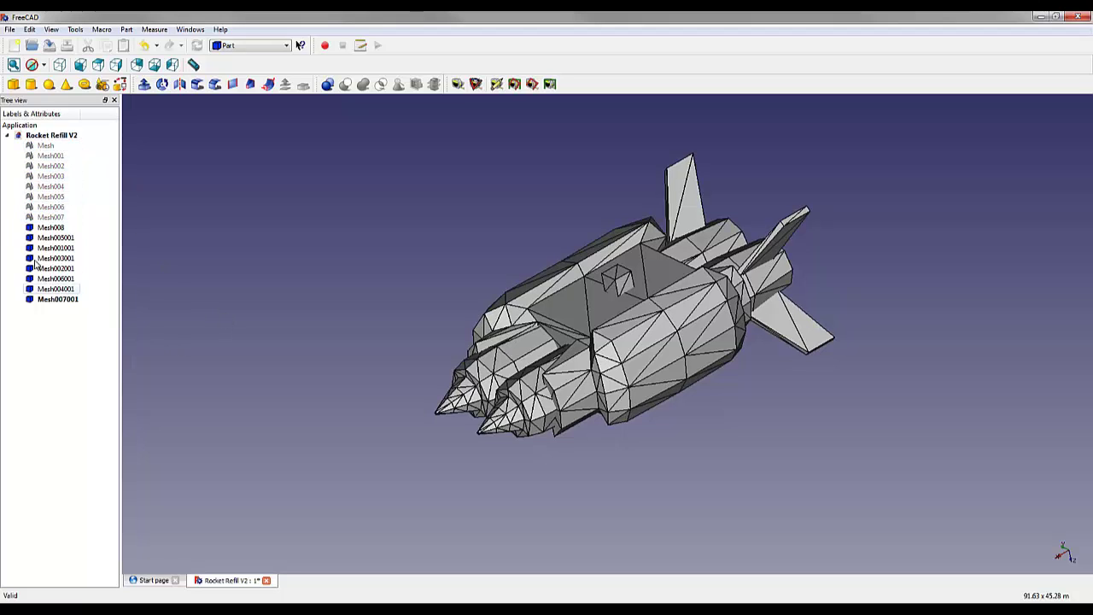
pyautogui.click(50, 228)
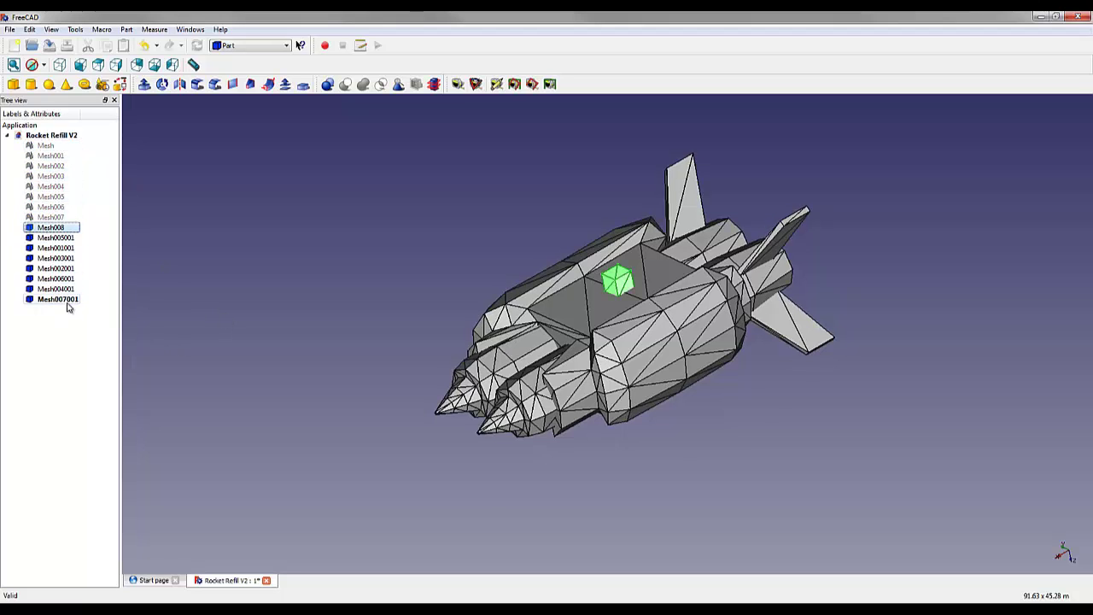
pyautogui.keyDown('shift'); pyautogui.click(68, 300); pyautogui.keyUp('shift')
pyautogui.click(81, 301)
pyautogui.click(55, 238)
pyautogui.click(50, 227)
# Convert the Mesh008 cube and the Mesh005001 fin shapes into solids.
pyautogui.click(152, 31)
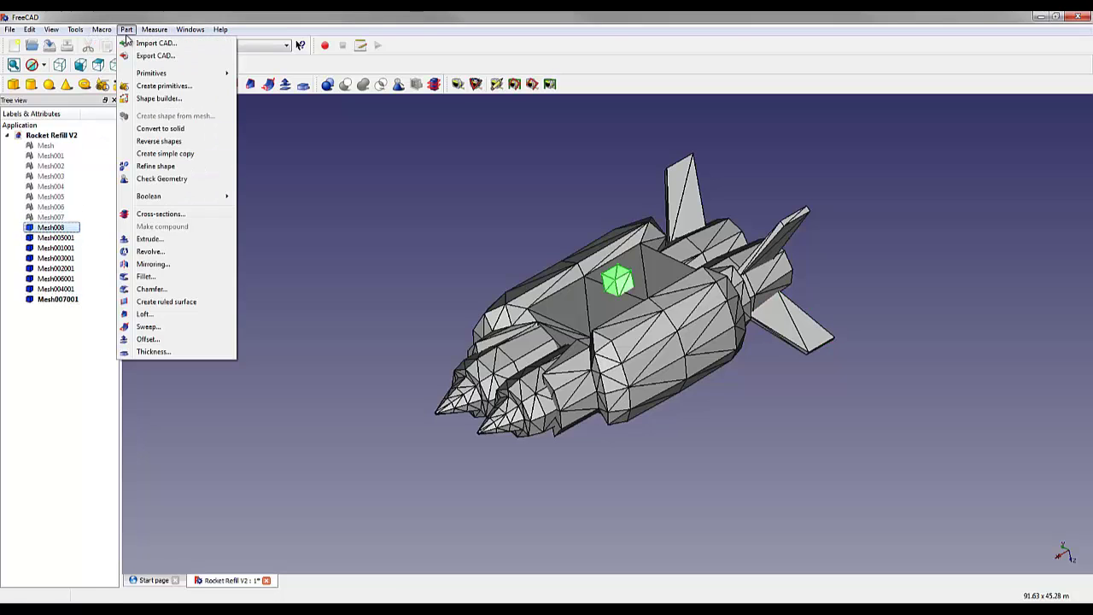
pyautogui.click(151, 134)
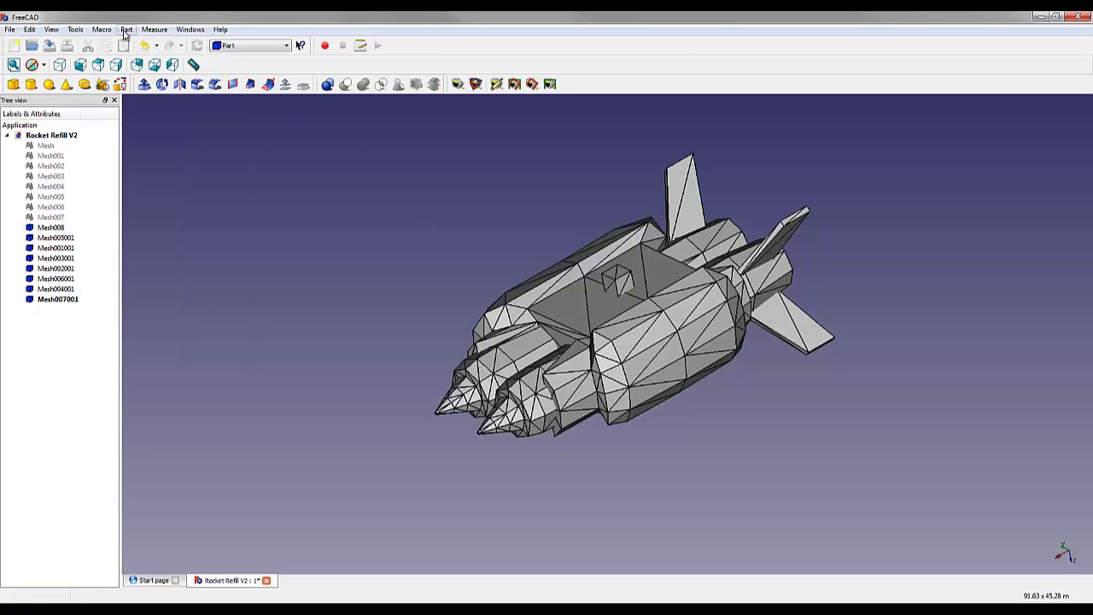
pyautogui.click(58, 227)
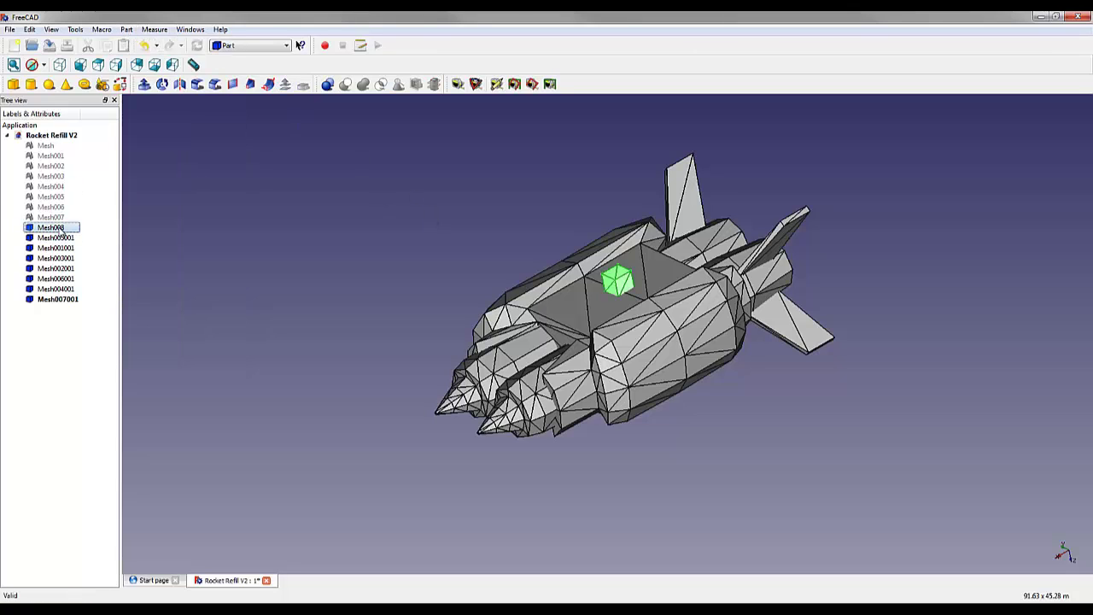
pyautogui.click(127, 30)
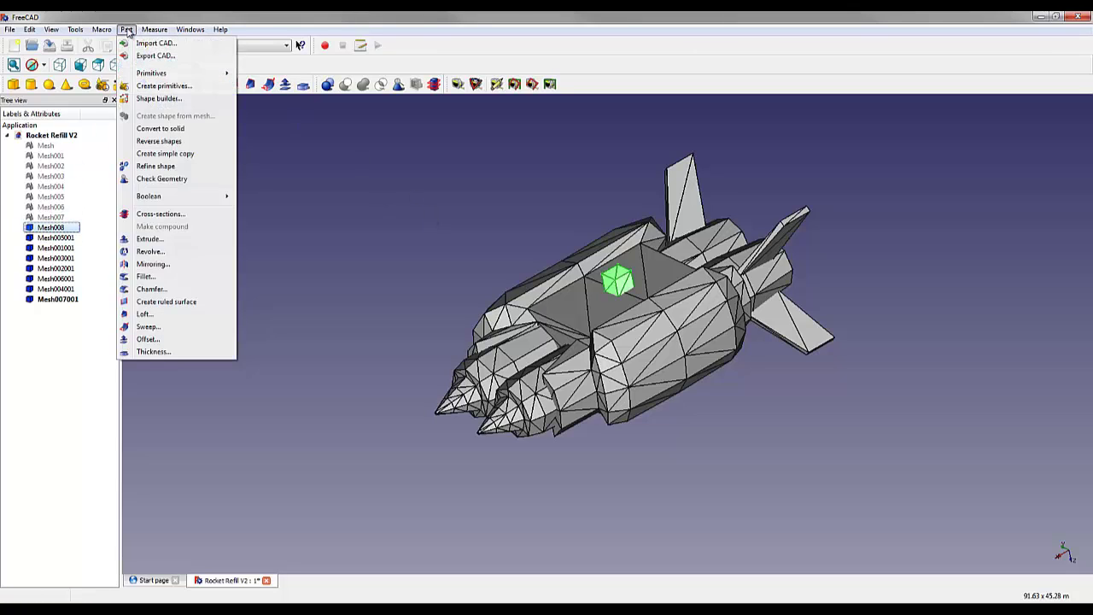
pyautogui.click(161, 129)
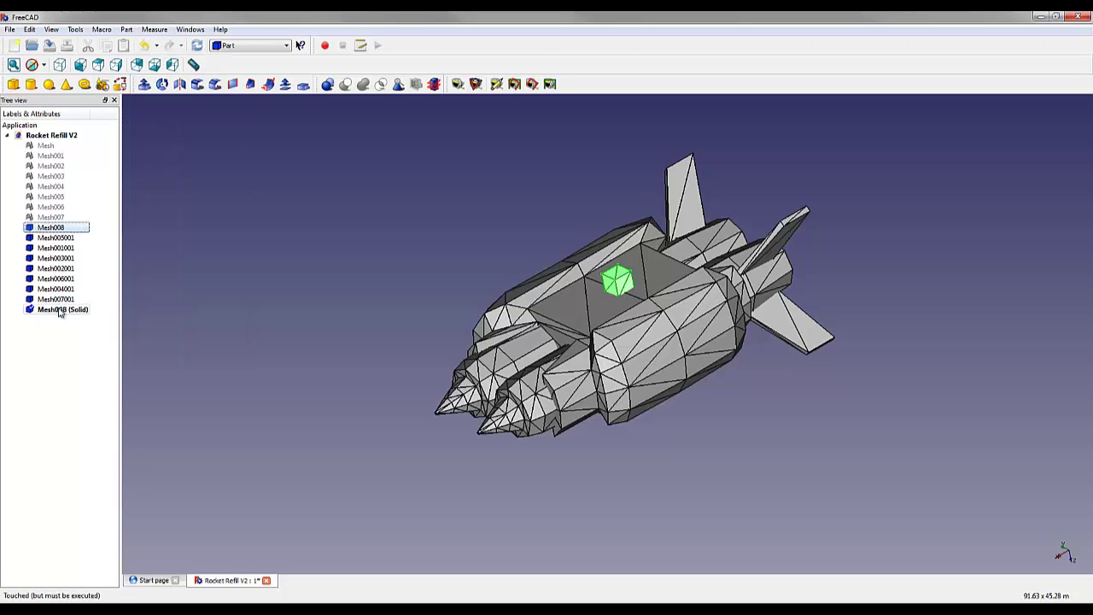
pyautogui.click(256, 250)
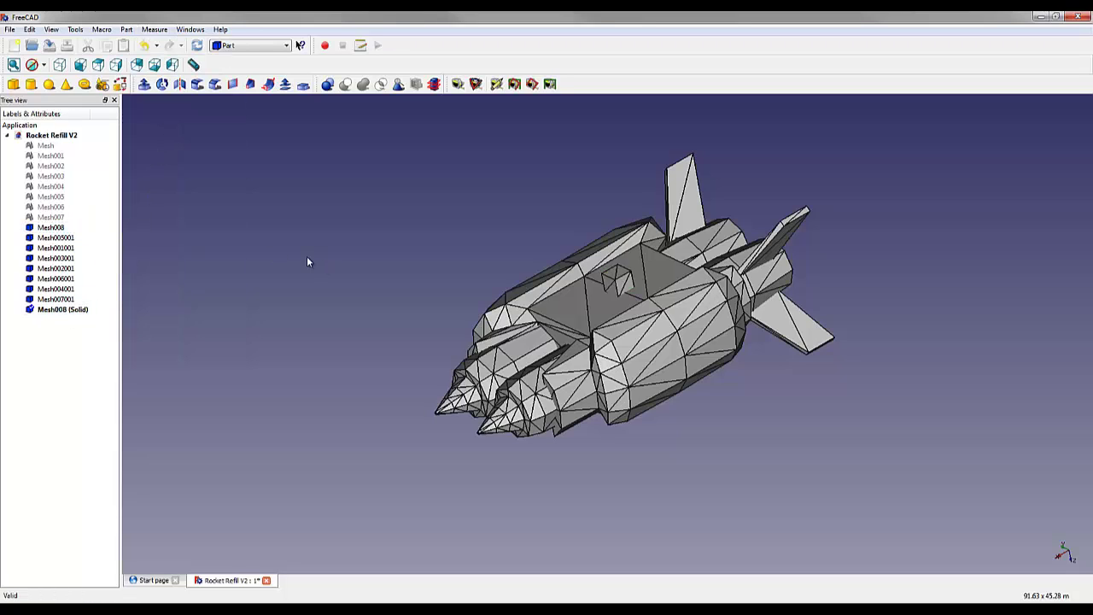
pyautogui.click(54, 239)
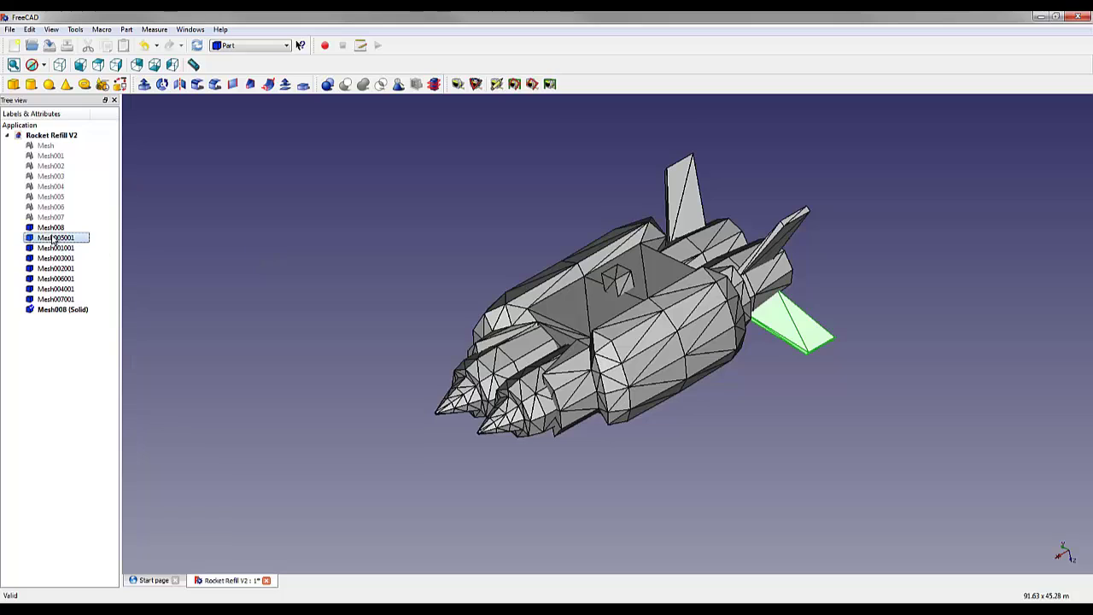
pyautogui.click(102, 30)
pyautogui.moveTo(126, 32)
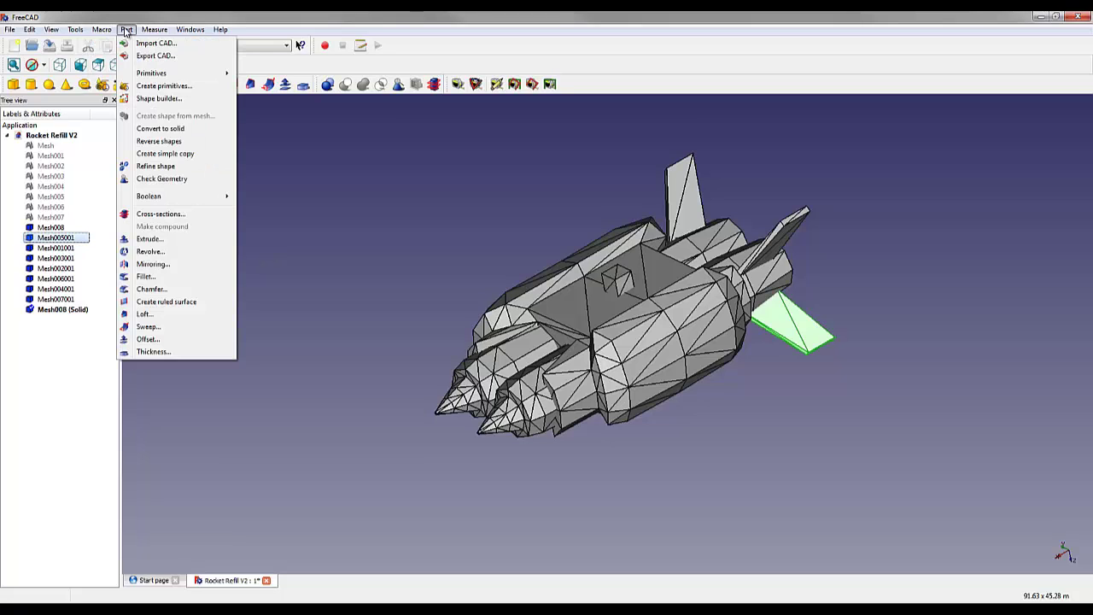
pyautogui.click(172, 129)
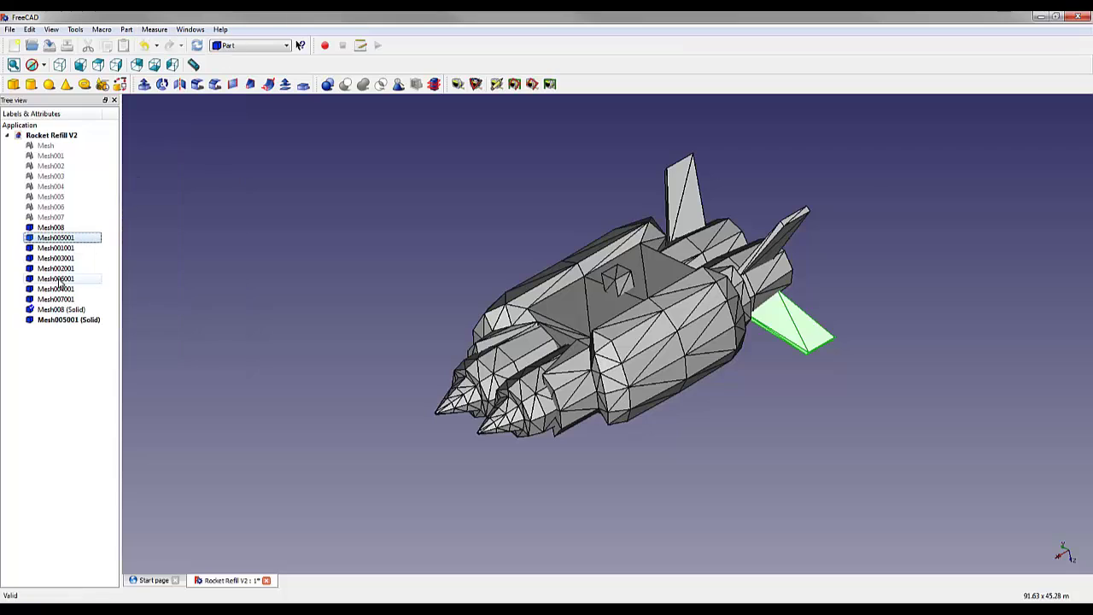
# Delete those two trial solids, then convert all shapes Mesh008 through Mesh007001 to solids.
pyautogui.click(85, 319)
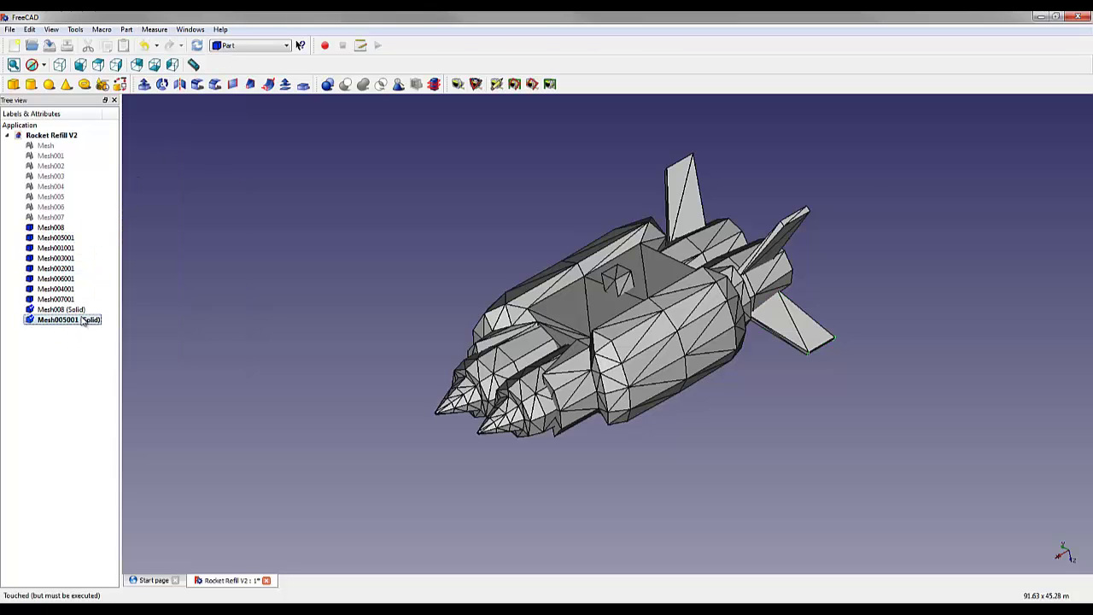
pyautogui.press('Delete')
pyautogui.click(61, 309)
pyautogui.press('Delete')
pyautogui.click(55, 299)
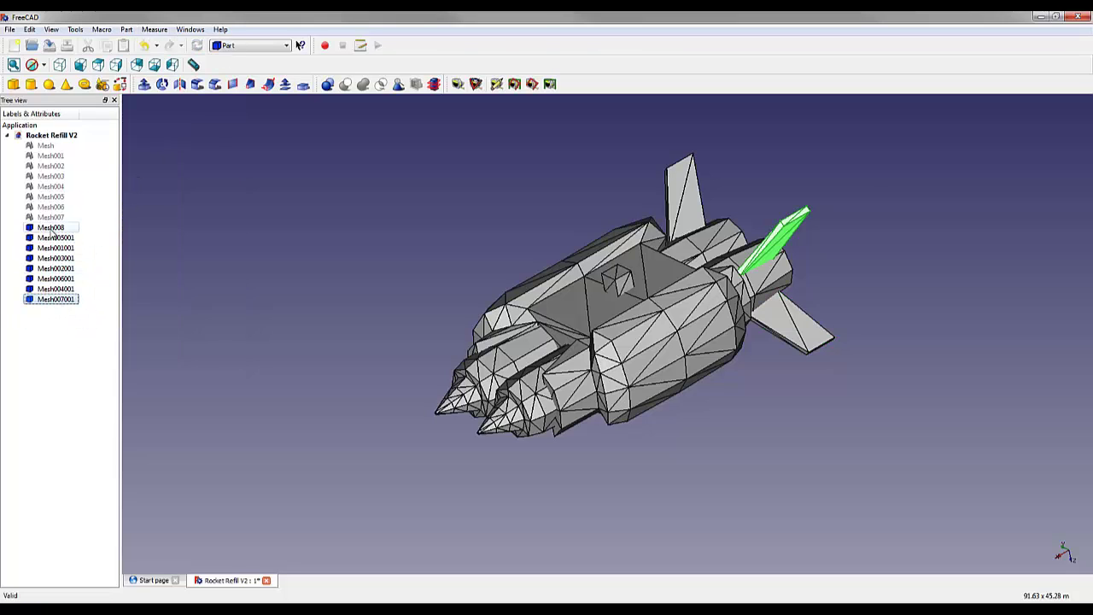
pyautogui.keyDown('shift'); pyautogui.click(50, 227); pyautogui.keyUp('shift')
pyautogui.click(126, 29)
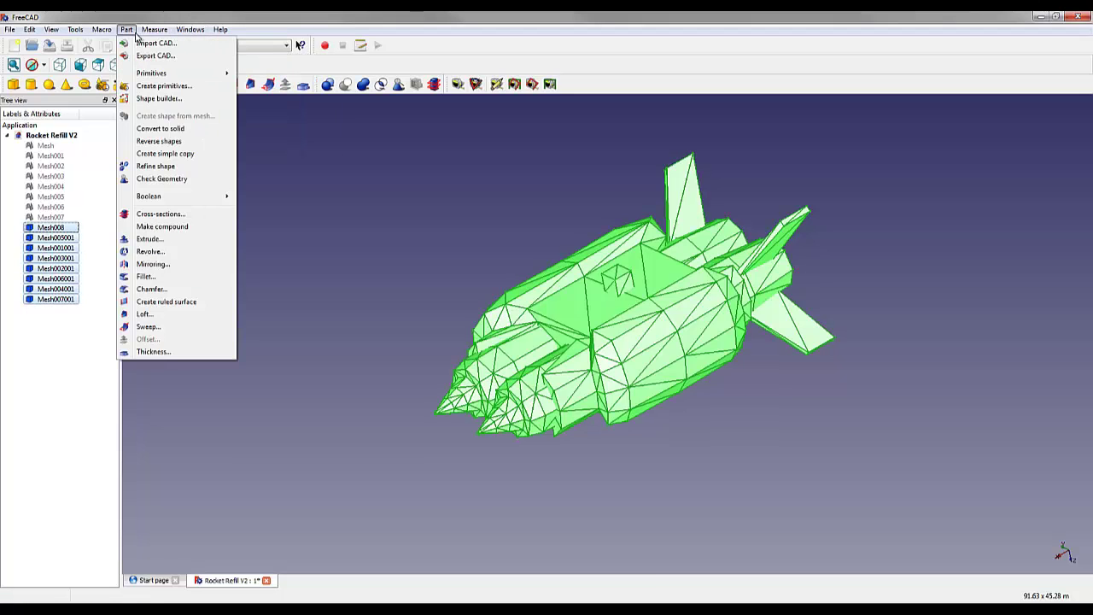
pyautogui.click(159, 128)
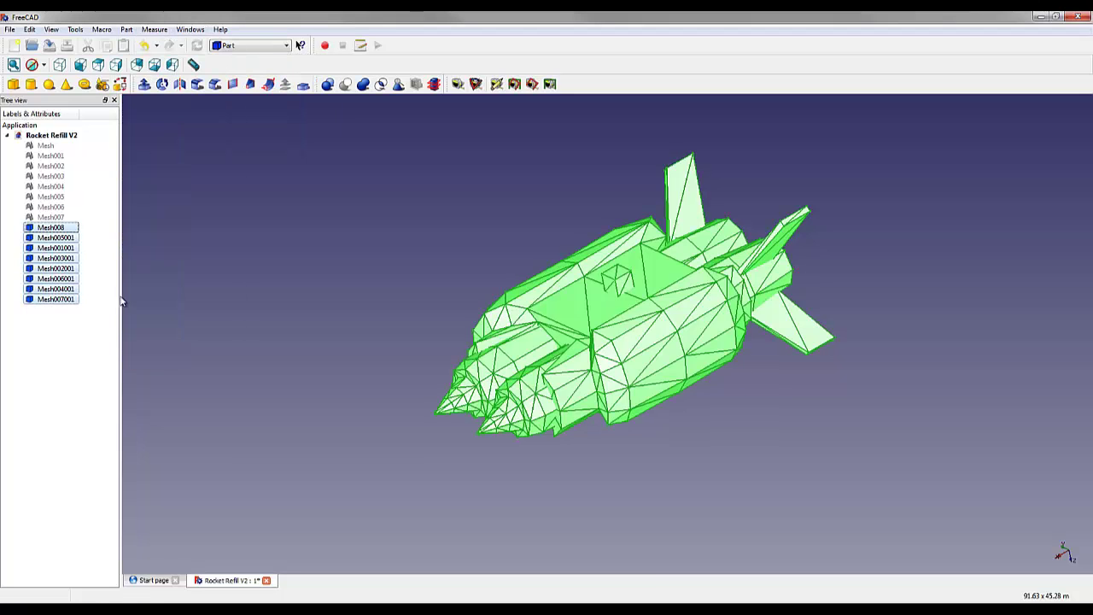
# Hide the five solids, then the Mesh008 and Mesh006001 meshes, to compare meshes with solids.
pyautogui.click(67, 375)
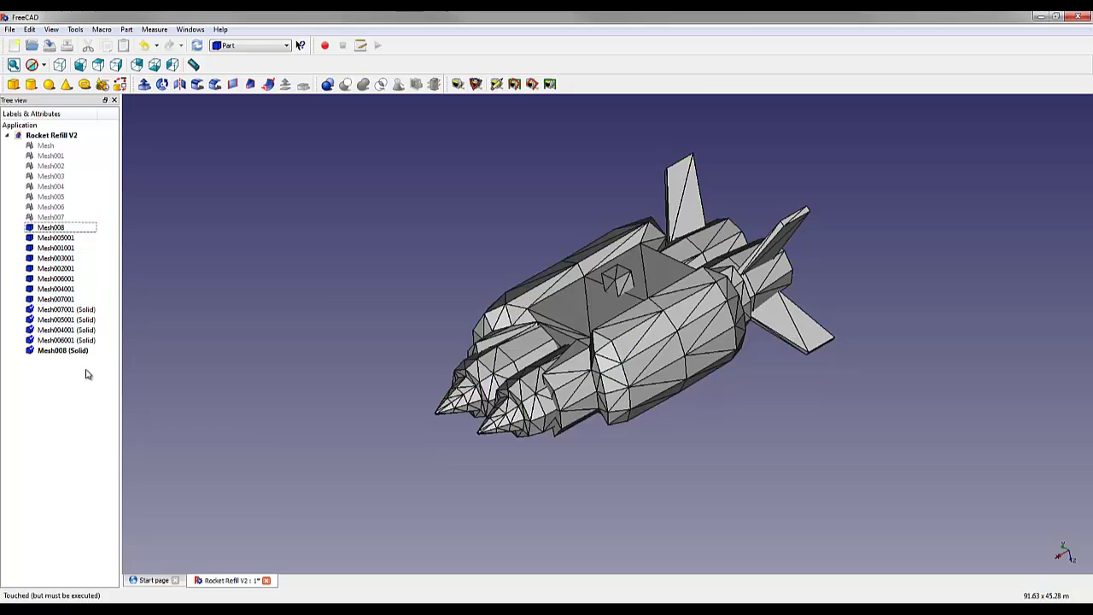
pyautogui.click(63, 310)
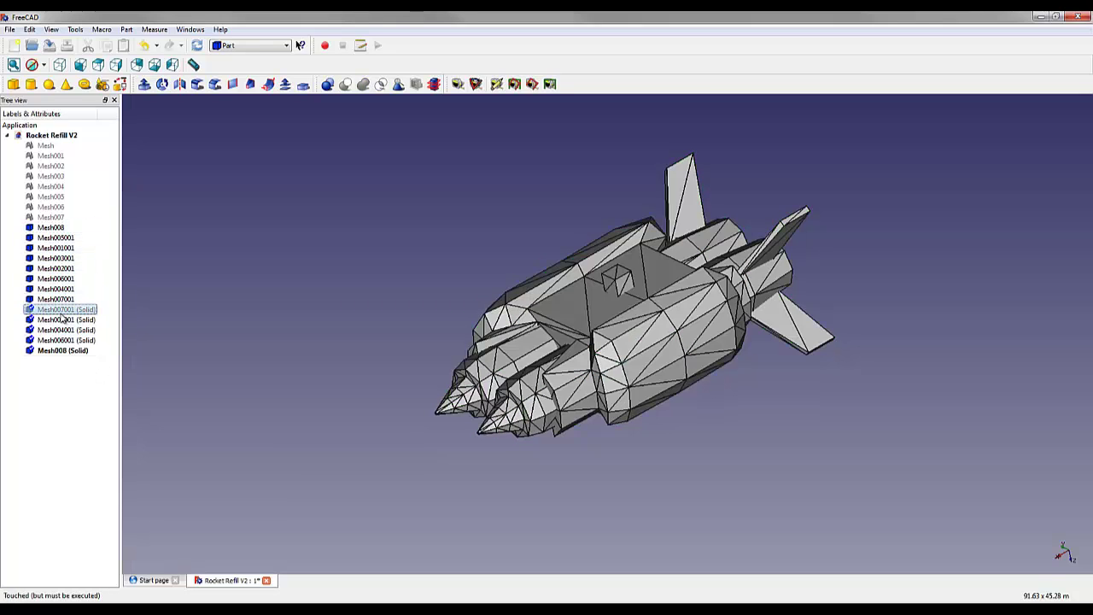
pyautogui.keyDown('shift'); pyautogui.click(72, 351); pyautogui.keyUp('shift')
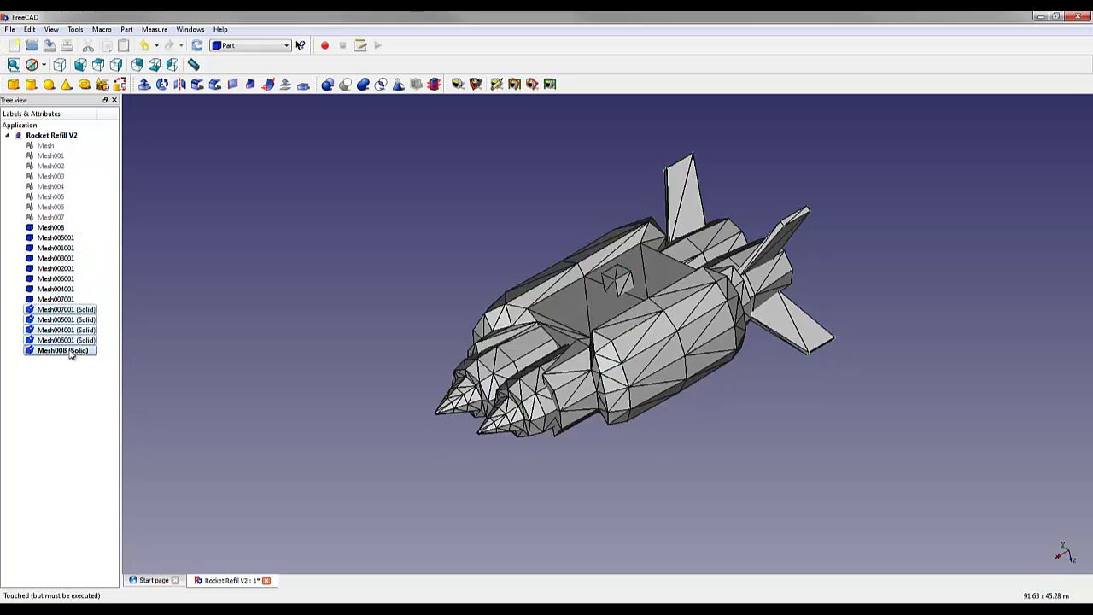
pyautogui.press('space')
pyautogui.click(87, 397)
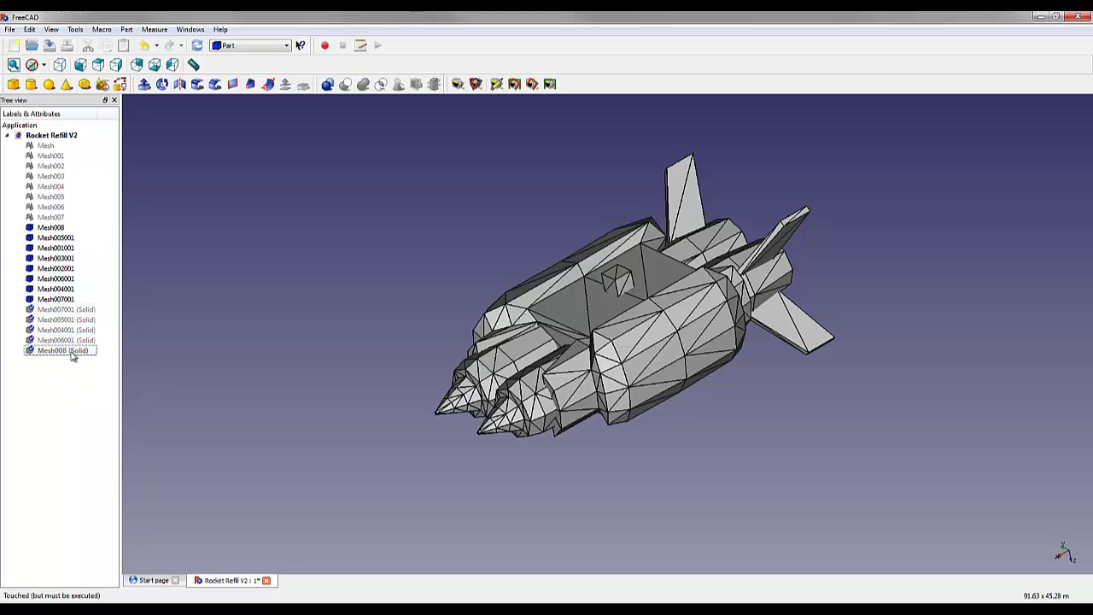
pyautogui.click(57, 229)
pyautogui.press('space')
pyautogui.click(68, 340)
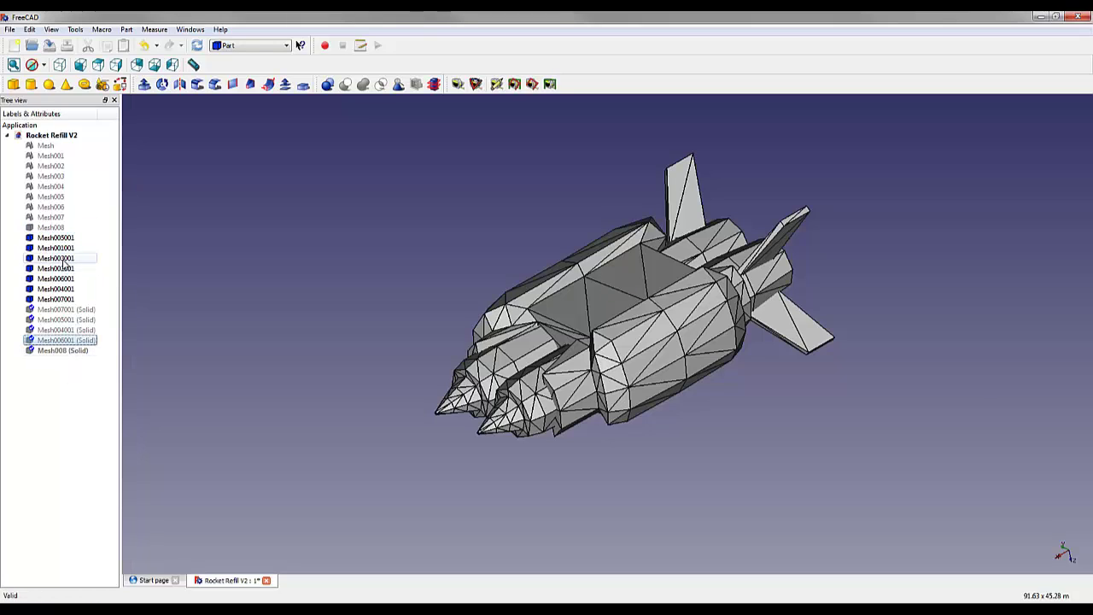
pyautogui.click(76, 282)
pyautogui.press('space')
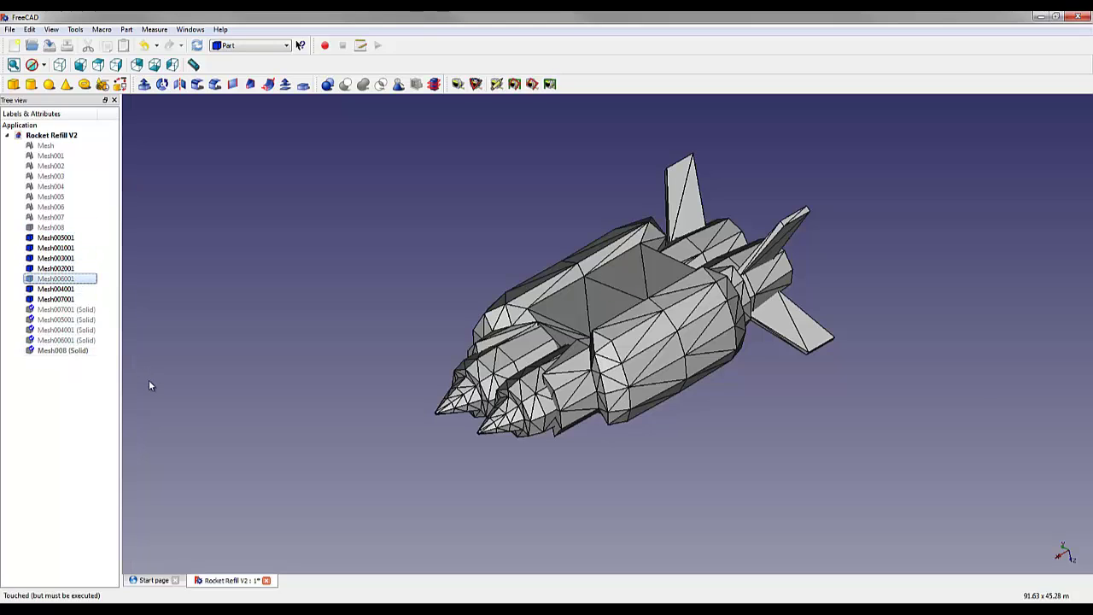
# Hide the Mesh004001, Mesh005001, Mesh007001 and Mesh002001 fin meshes.
pyautogui.click(62, 289)
pyautogui.press('space')
pyautogui.click(60, 237)
pyautogui.press('space')
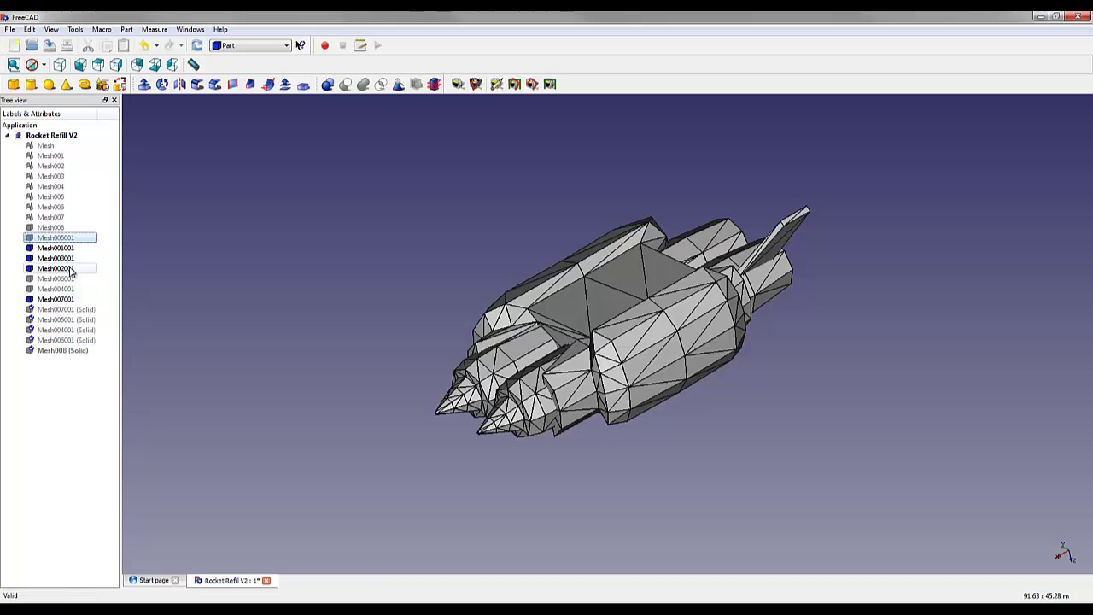
pyautogui.click(69, 300)
pyautogui.press('space')
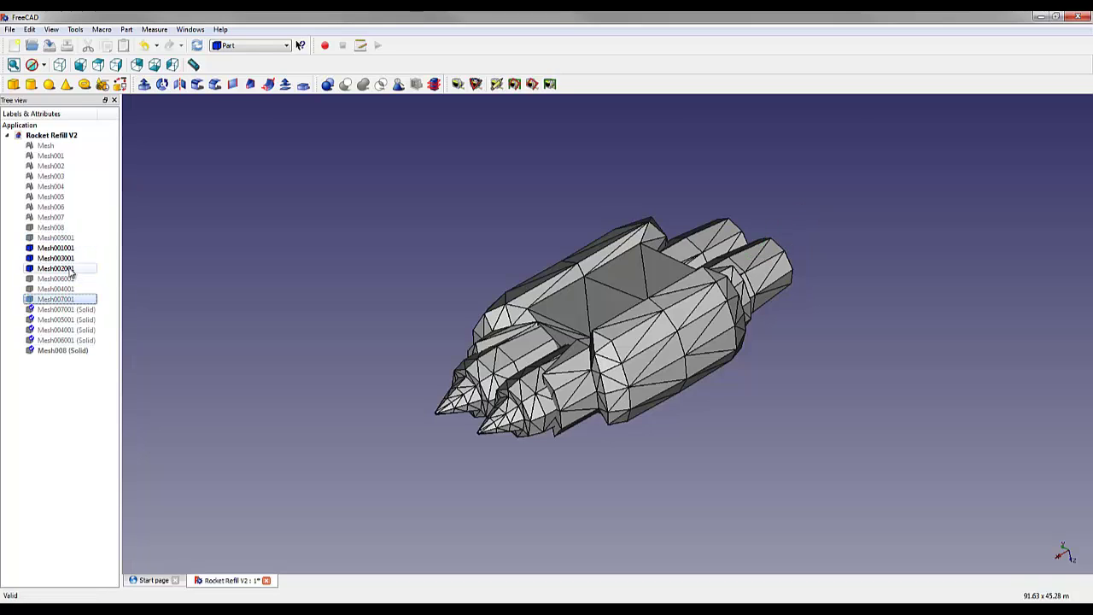
pyautogui.click(71, 270)
pyautogui.press('space')
# Toggle Mesh002001, Mesh003001 and Mesh001001, then reshow the solid fins and the Mesh008 cube.
pyautogui.press('space')
pyautogui.click(68, 258)
pyautogui.press('space')
pyautogui.press('space')
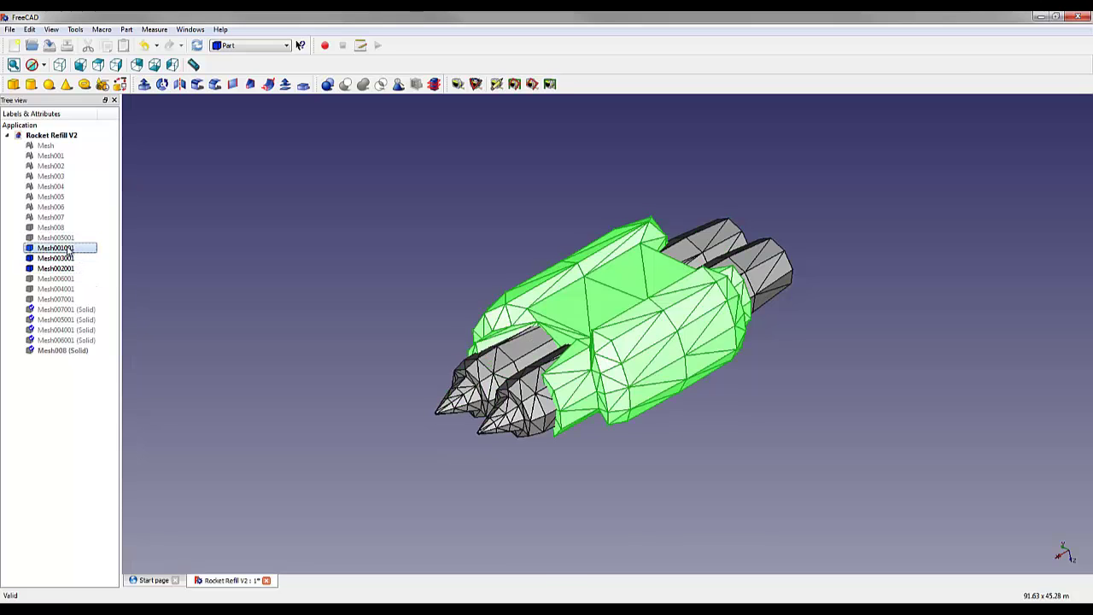
pyautogui.click(68, 247)
pyautogui.press('space')
pyautogui.press('space')
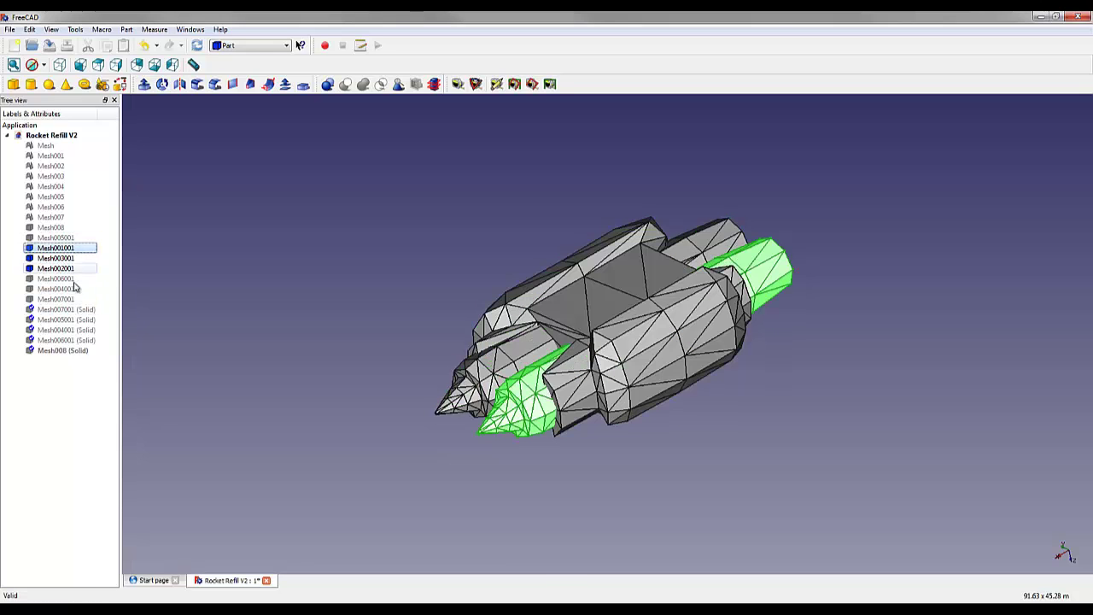
pyautogui.click(61, 310)
pyautogui.click(62, 321)
pyautogui.press('space')
pyautogui.click(62, 330)
pyautogui.press('space')
pyautogui.click(62, 351)
pyautogui.press('space')
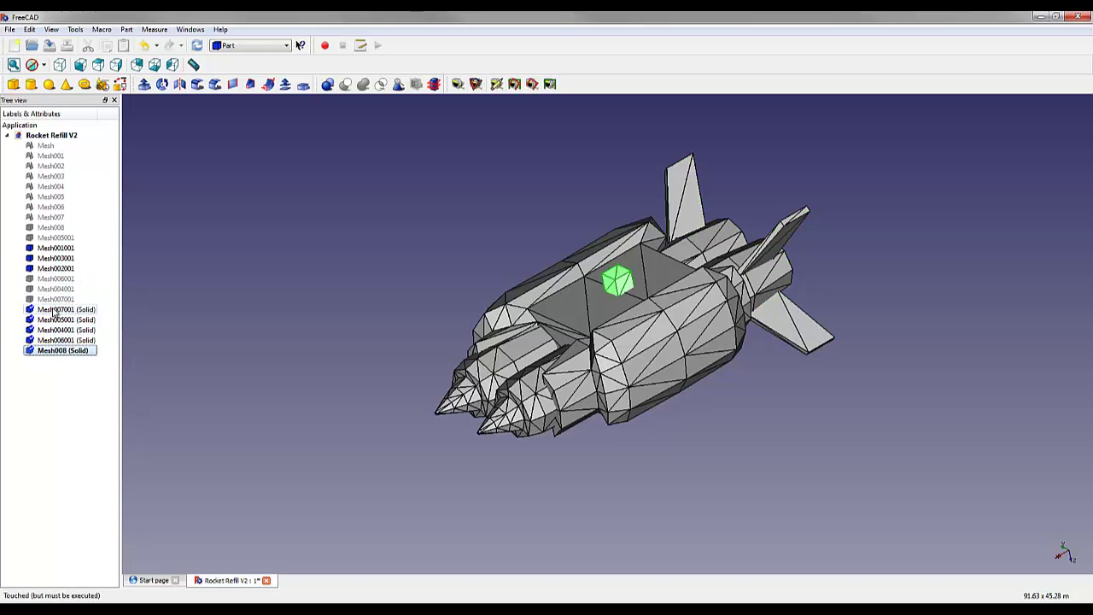
# Delete the redundant meshes: Mesh006001–Mesh007001, Mesh005001, Mesh008, and the originals Mesh through Mesh007.
pyautogui.click(55, 298)
pyautogui.keyDown('shift'); pyautogui.click(55, 280); pyautogui.keyUp('shift')
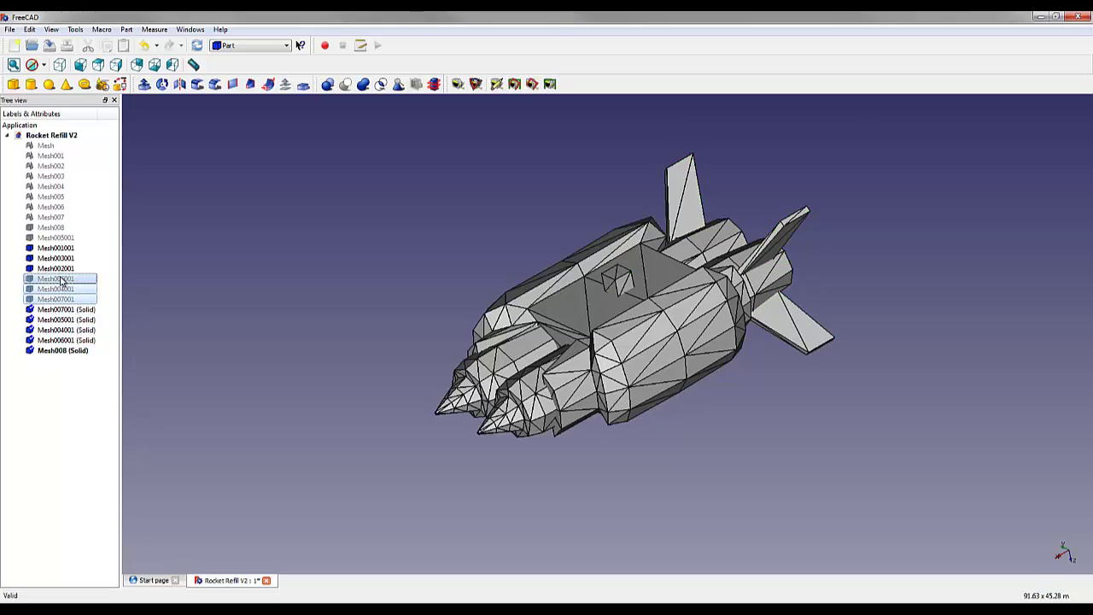
pyautogui.press('Delete')
pyautogui.click(56, 238)
pyautogui.keyDown('shift'); pyautogui.click(52, 227); pyautogui.keyUp('shift')
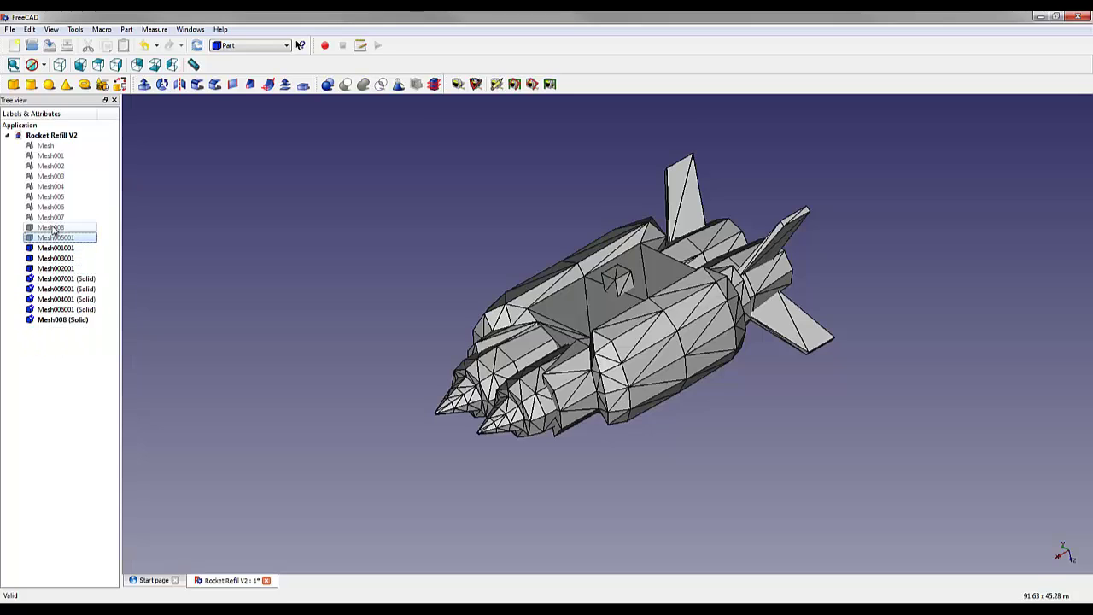
pyautogui.press('Delete')
pyautogui.click(52, 216)
pyautogui.keyDown('shift'); pyautogui.click(51, 147); pyautogui.keyUp('shift')
pyautogui.press('Delete')
# Orbit the rocket and check the four remaining solid fins.
pyautogui.moveTo(239, 227); pyautogui.dragTo(951, 174, button='middle')
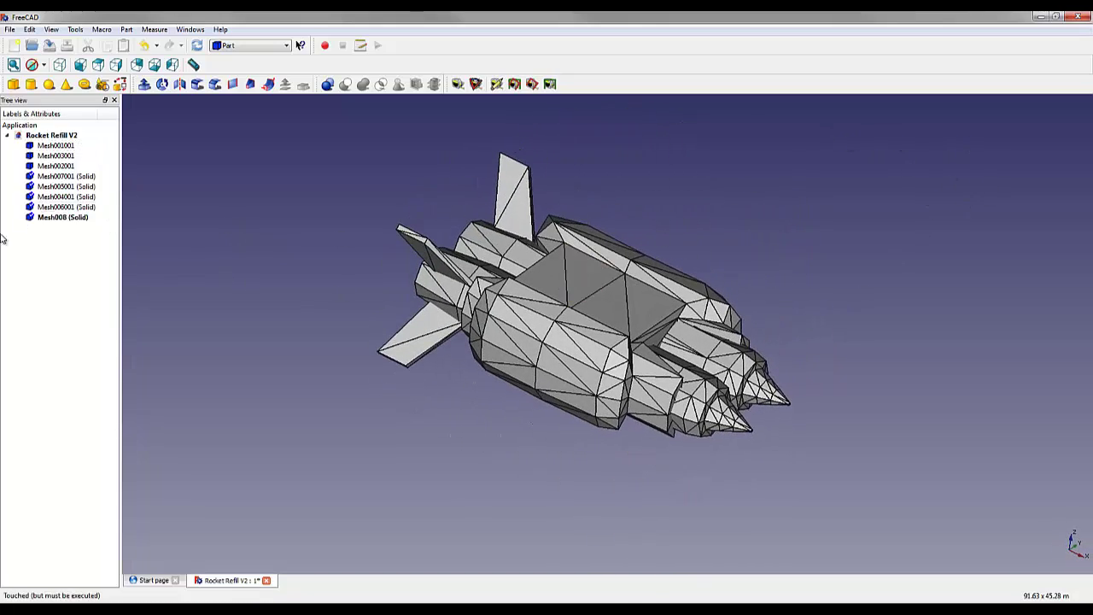
pyautogui.click(63, 177)
pyautogui.click(63, 186)
pyautogui.click(65, 196)
pyautogui.click(67, 207)
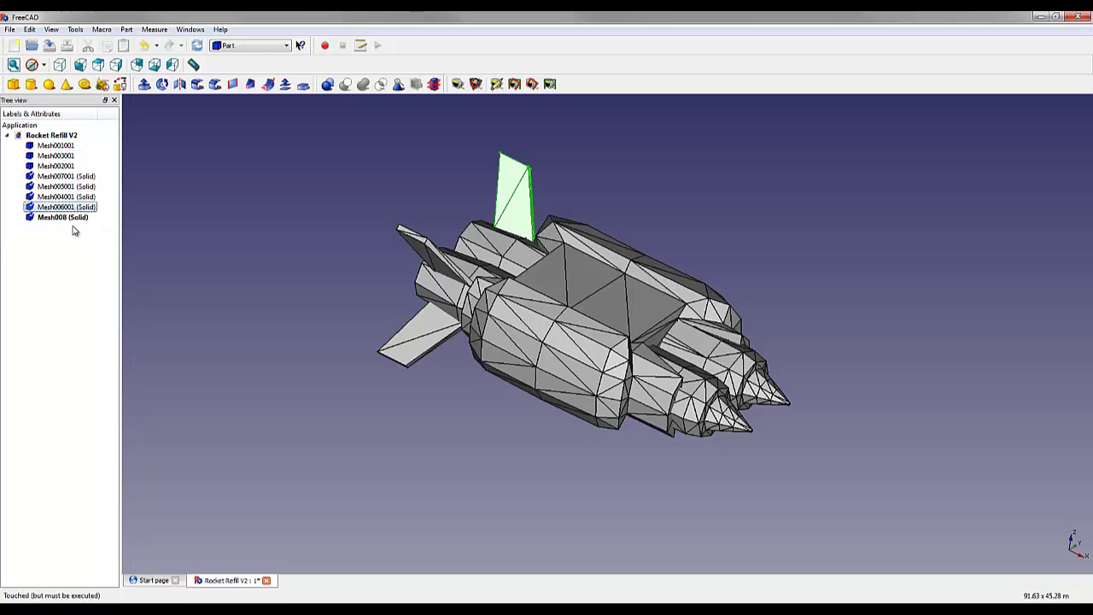
pyautogui.click(73, 230)
pyautogui.moveTo(402, 284); pyautogui.dragTo(424, 376, button='middle')
# Start a STEP export of Mesh001001 and create a new 3D STEP FILES folder for it.
pyautogui.rightClick(53, 147)
pyautogui.click(285, 121)
pyautogui.click(63, 146)
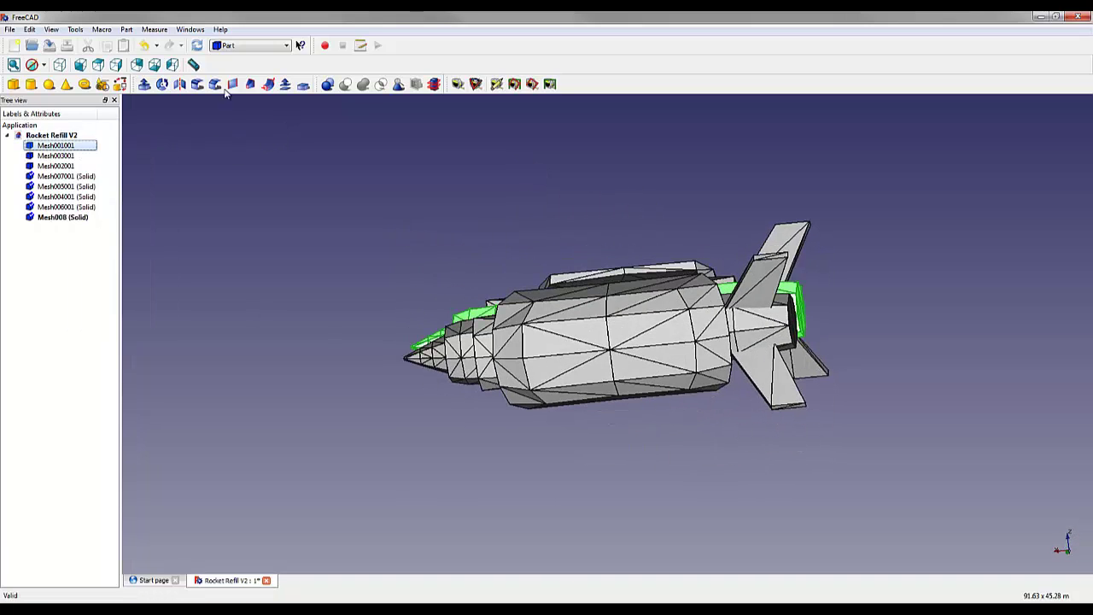
pyautogui.click(126, 29)
pyautogui.click(146, 46)
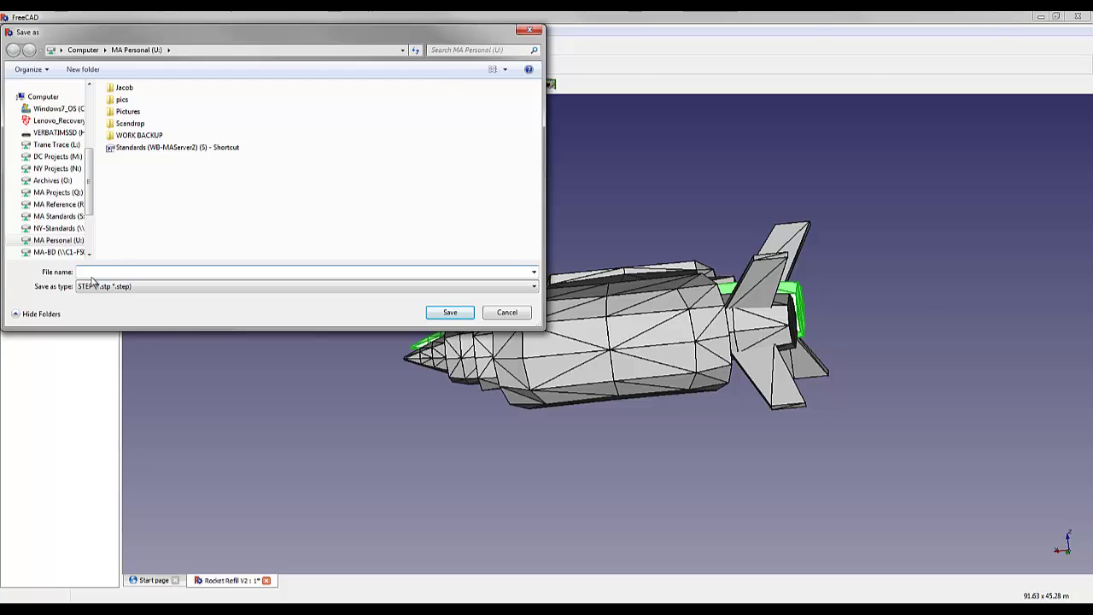
pyautogui.rightClick(206, 187)
pyautogui.moveTo(263, 286)
pyautogui.click(367, 287)
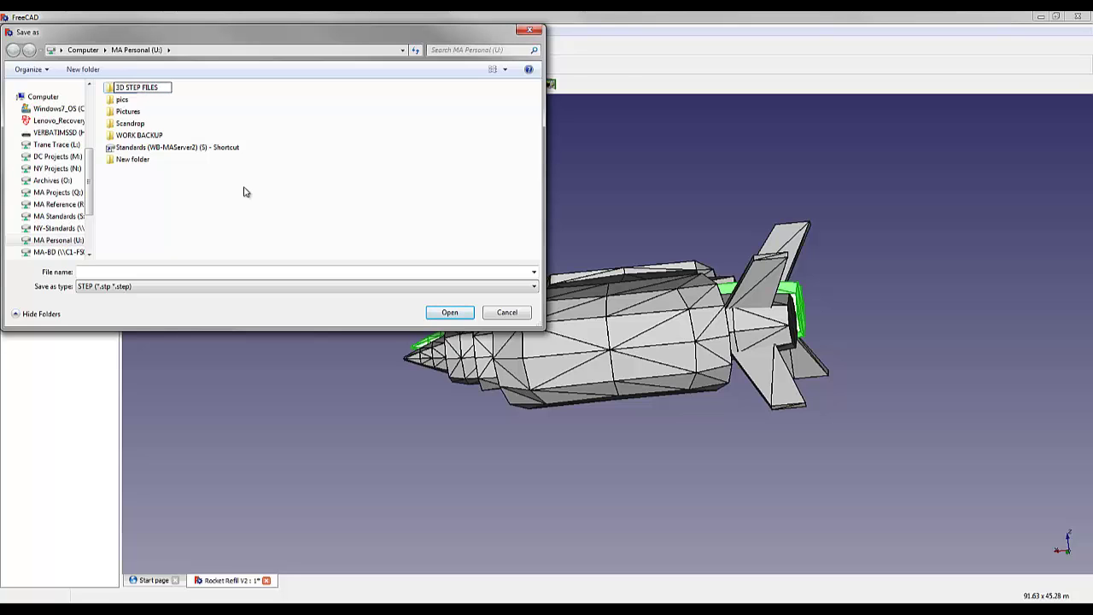
pyautogui.click(243, 192)
# Save the export as ROCKET1 and hide Mesh001001.
pyautogui.click(196, 272)
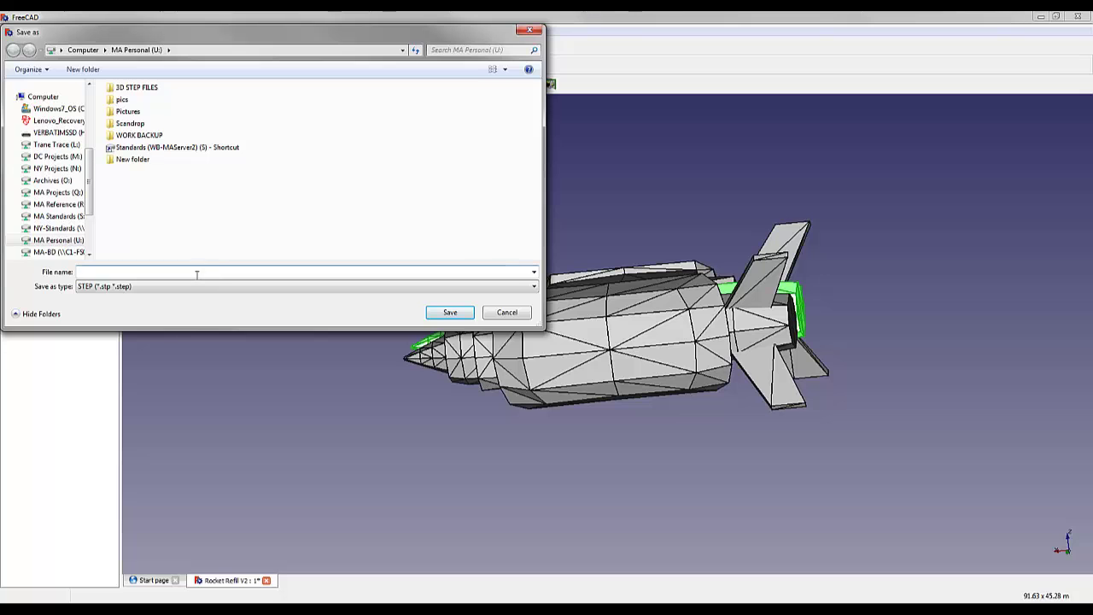
pyautogui.write('1')
pyautogui.press('BackSpace')
pyautogui.write('ROCKE')
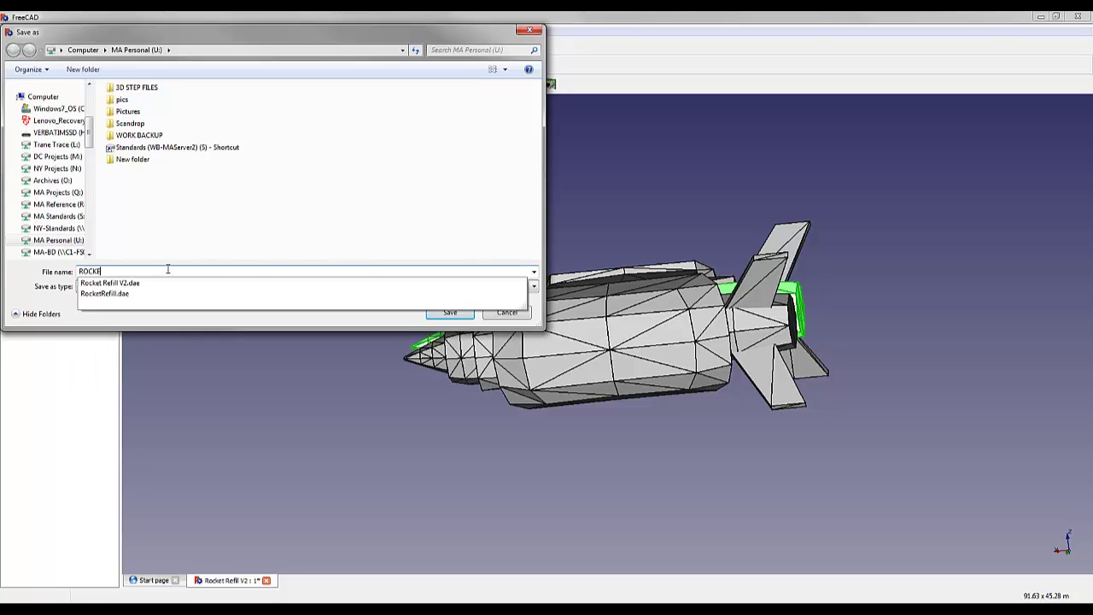
pyautogui.write('T1')
pyautogui.press('Return')
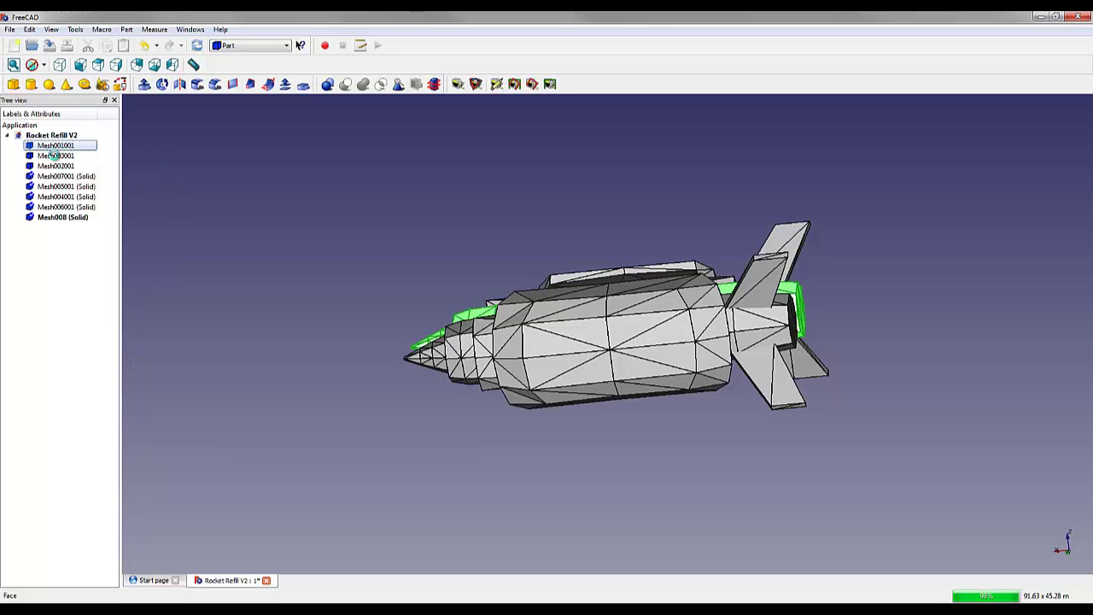
pyautogui.press('space')
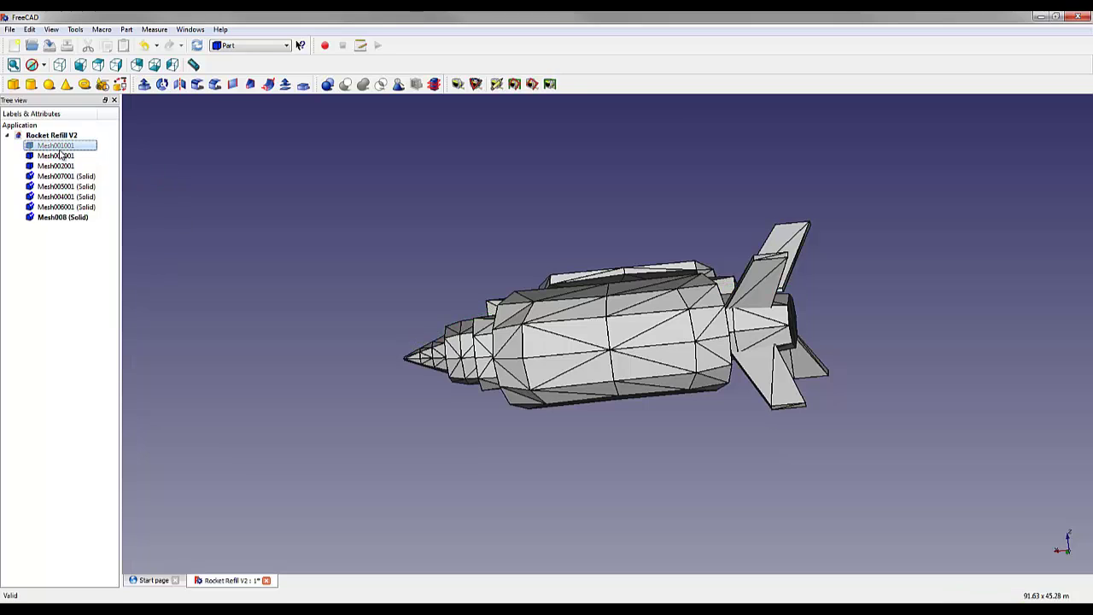
# Export the next rocket part as a STEP file into 3D STEP FILES and hide it.
pyautogui.click(56, 155)
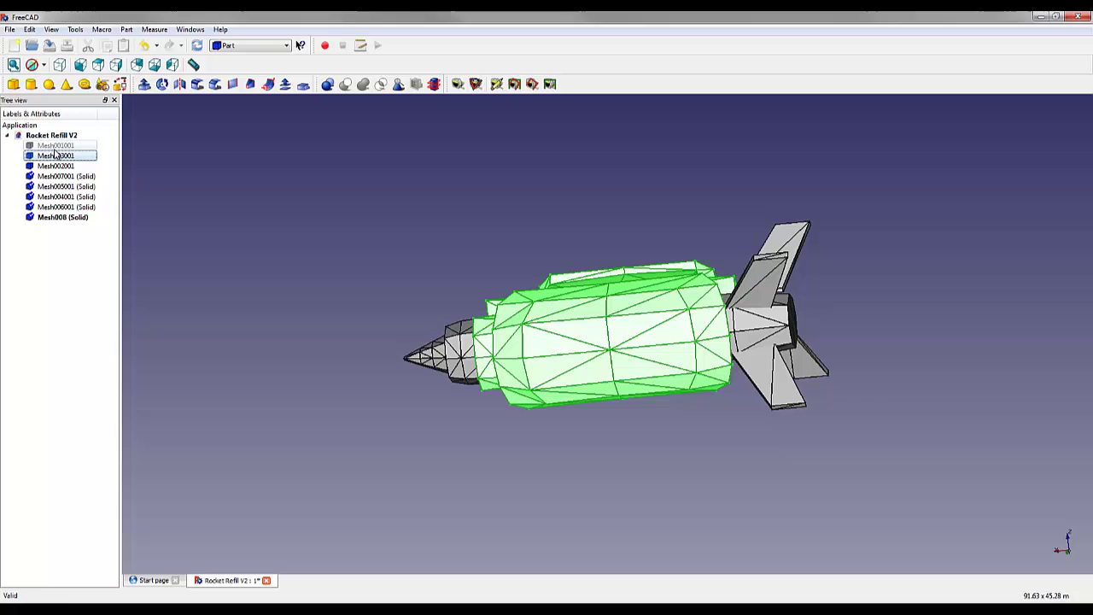
pyautogui.click(127, 29)
pyautogui.click(164, 53)
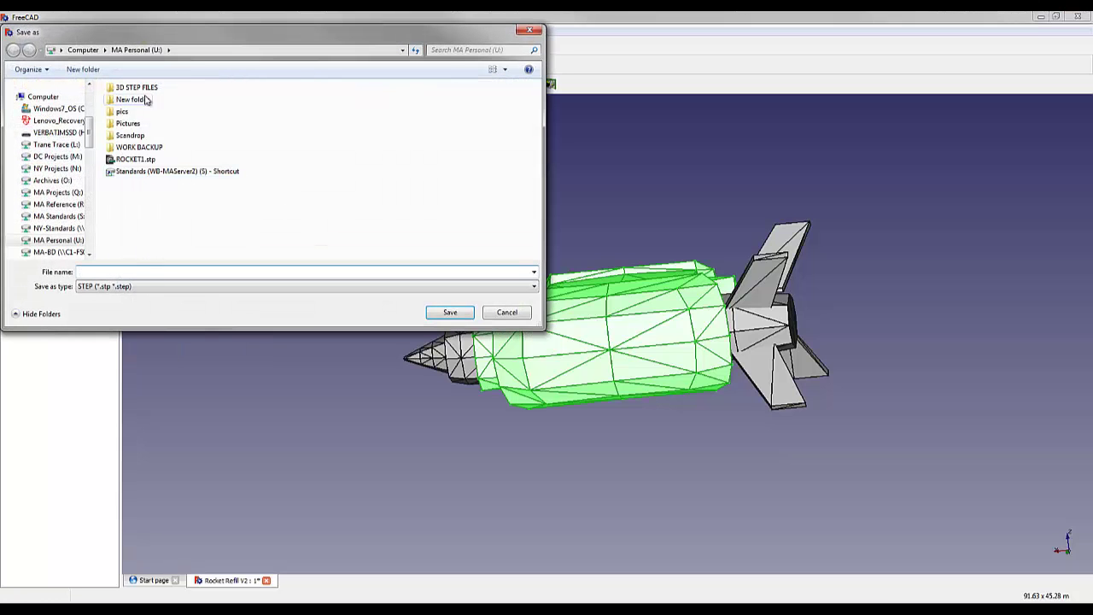
pyautogui.doubleClick(137, 87)
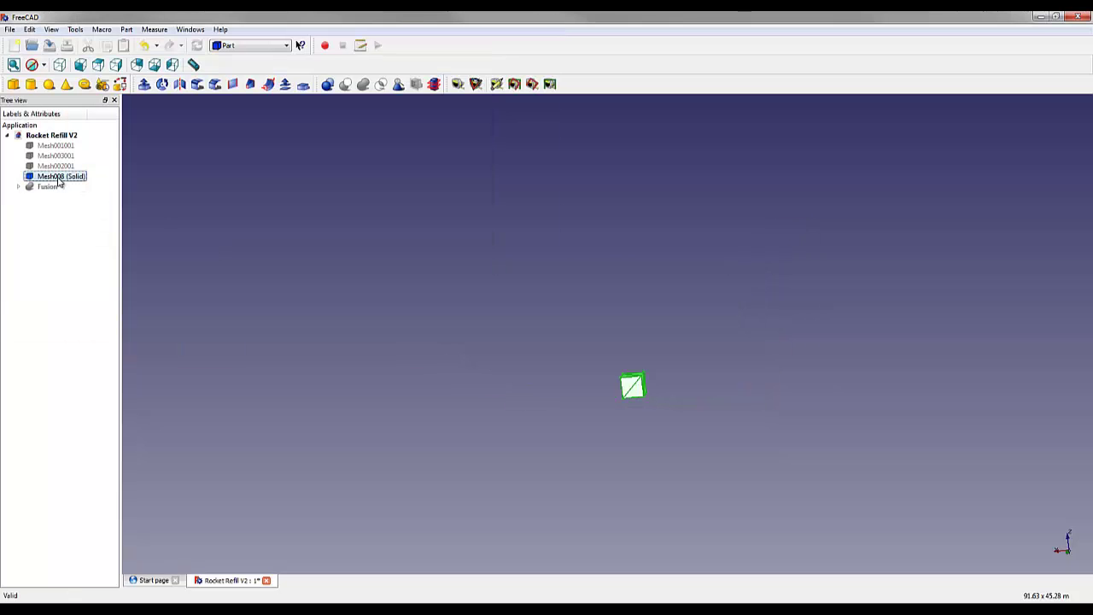
pyautogui.press('space')
# Search the Windows Start menu for Fusion and launch Autodesk Fusion 360.
pyautogui.click(524, 364)
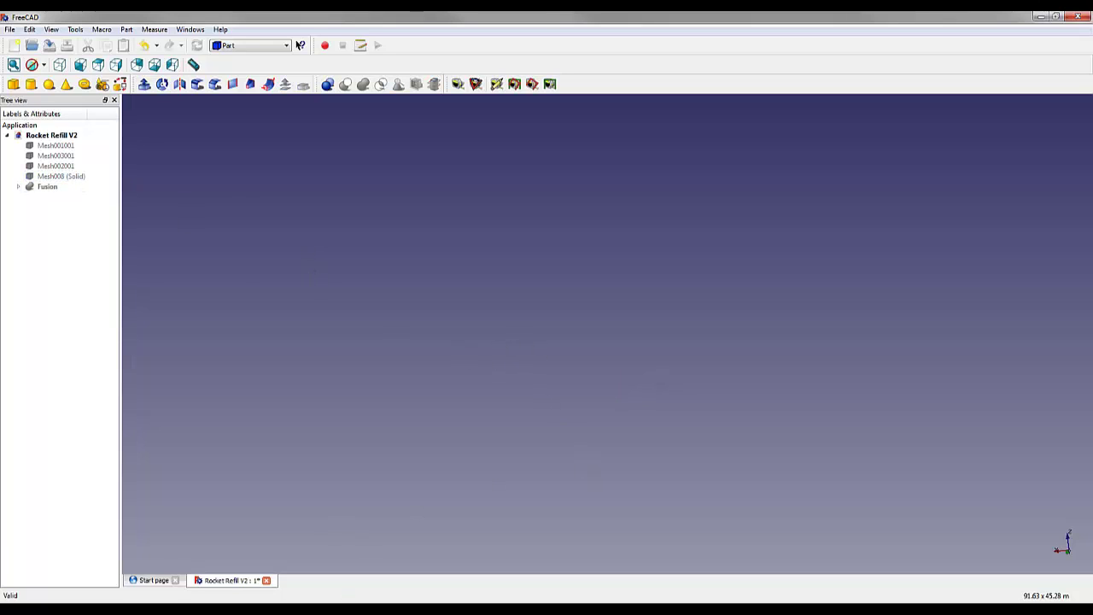
pyautogui.press('super')
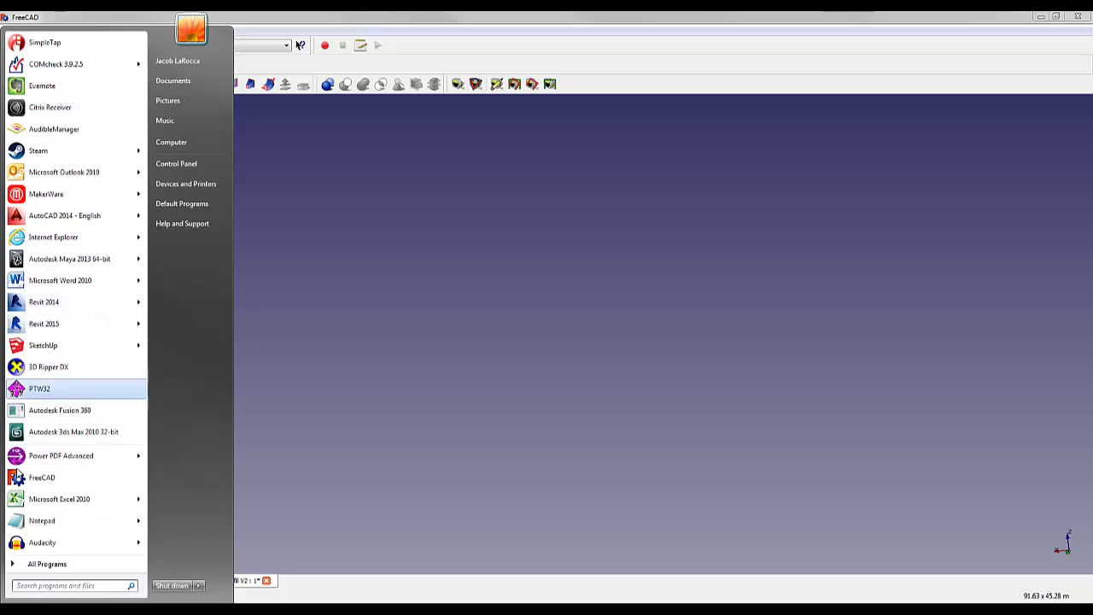
pyautogui.click(39, 586)
pyautogui.write('FUSION')
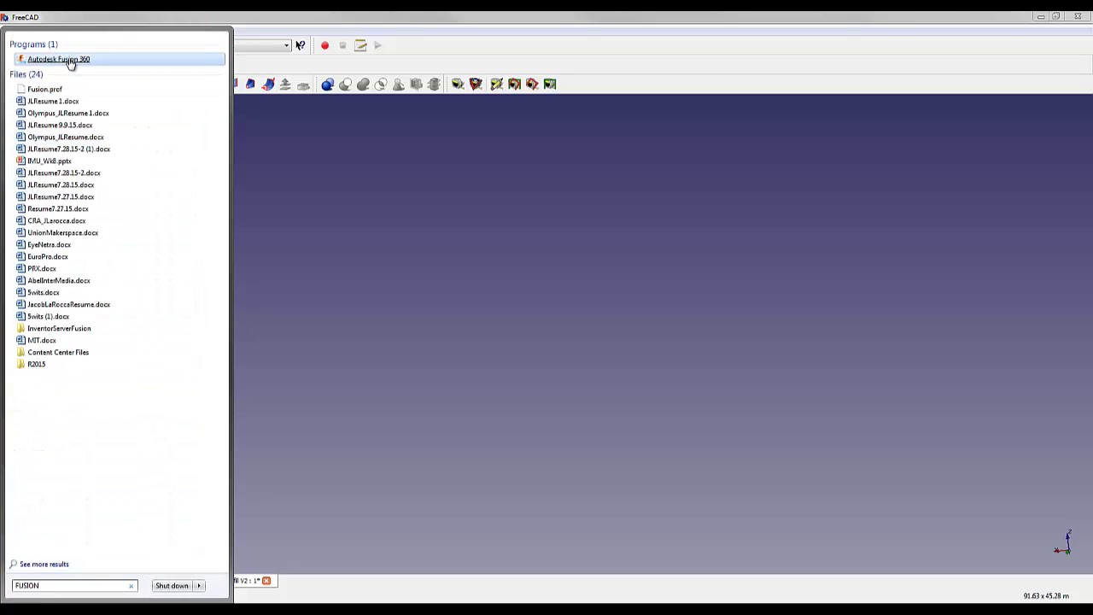
pyautogui.click(73, 58)
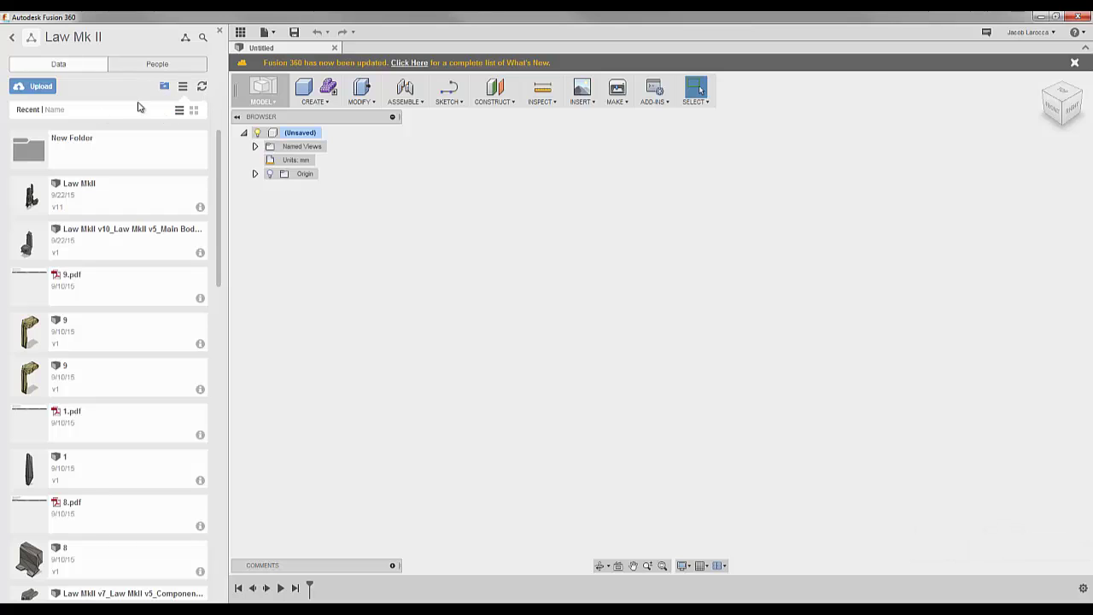
# From the projects list, create a new project named Rocket Refill.
pyautogui.click(13, 39)
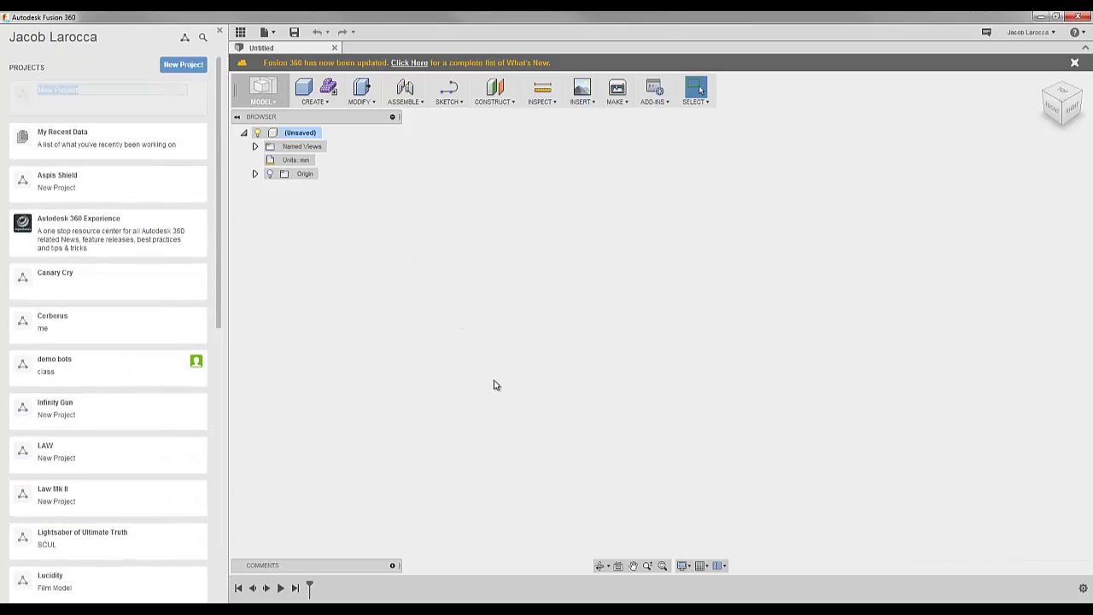
pyautogui.write('Rocket')
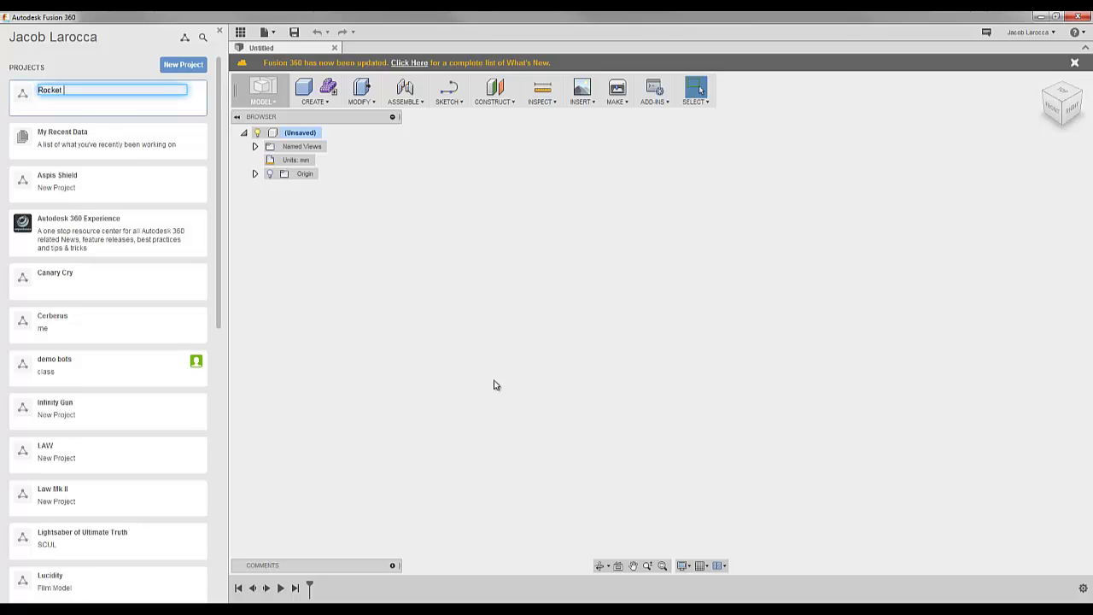
pyautogui.write(' Refill')
pyautogui.press('Return')
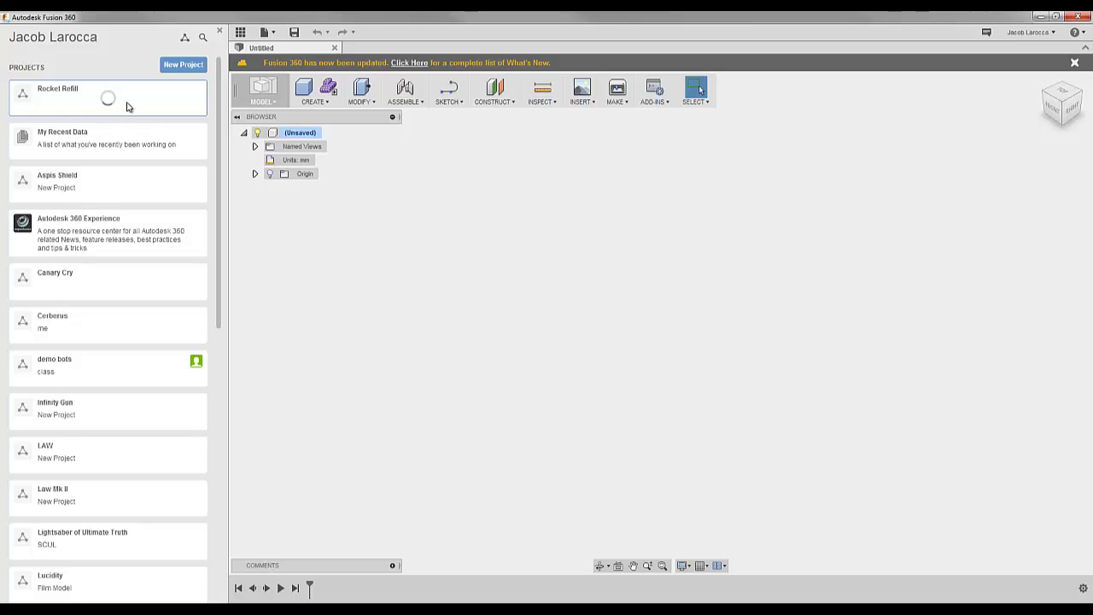
pyautogui.scroll(-6, 140, 100)
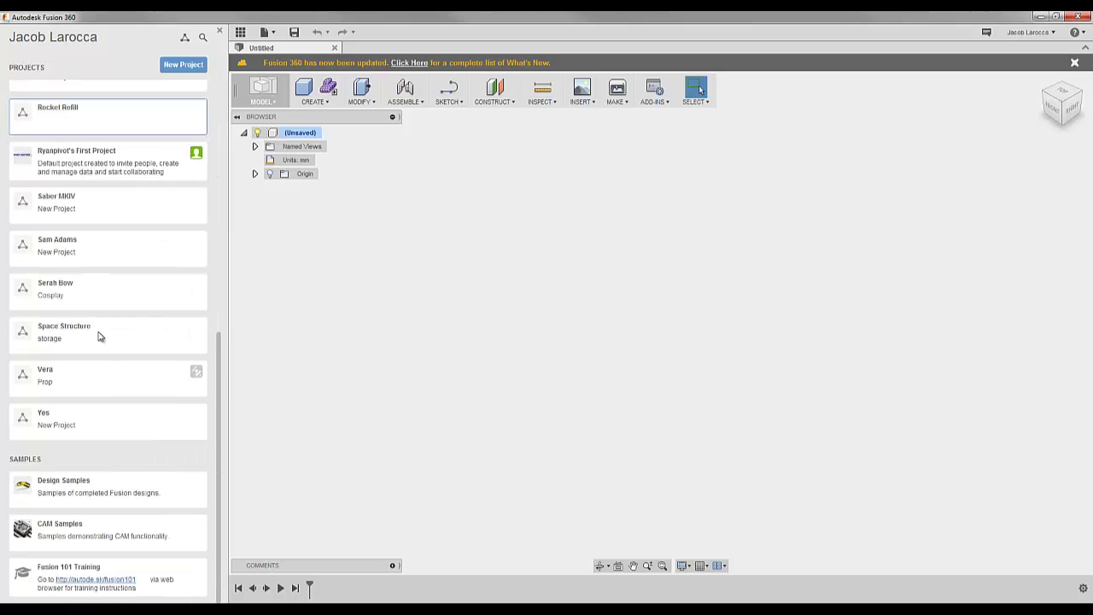
# Upload ROCKET1–ROCKET5.stp from the U: drive into the Rocket Refill project.
pyautogui.click(86, 120)
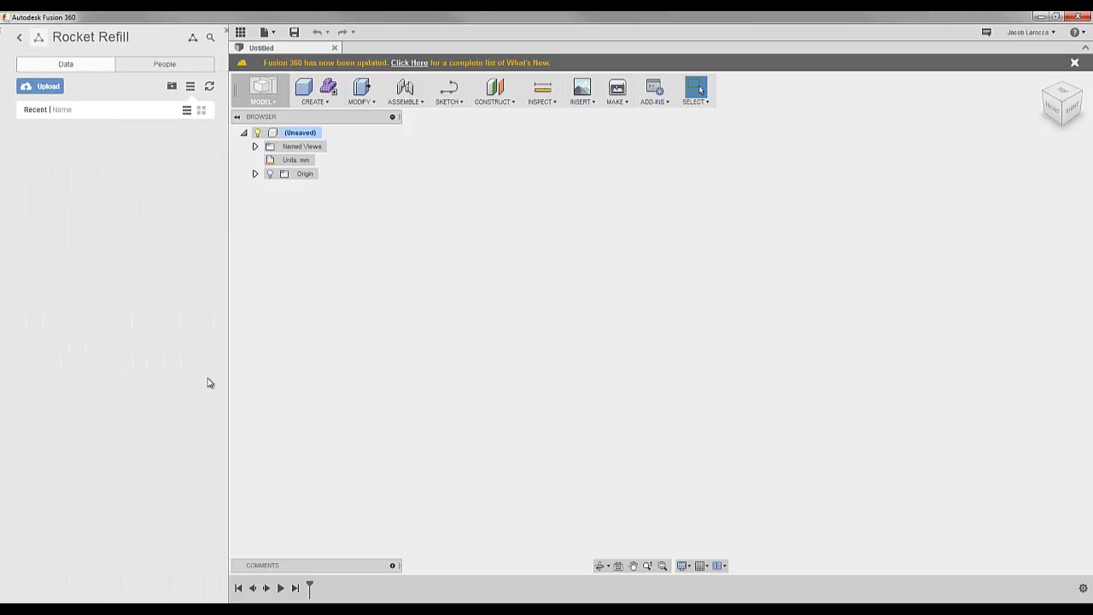
pyautogui.click(48, 89)
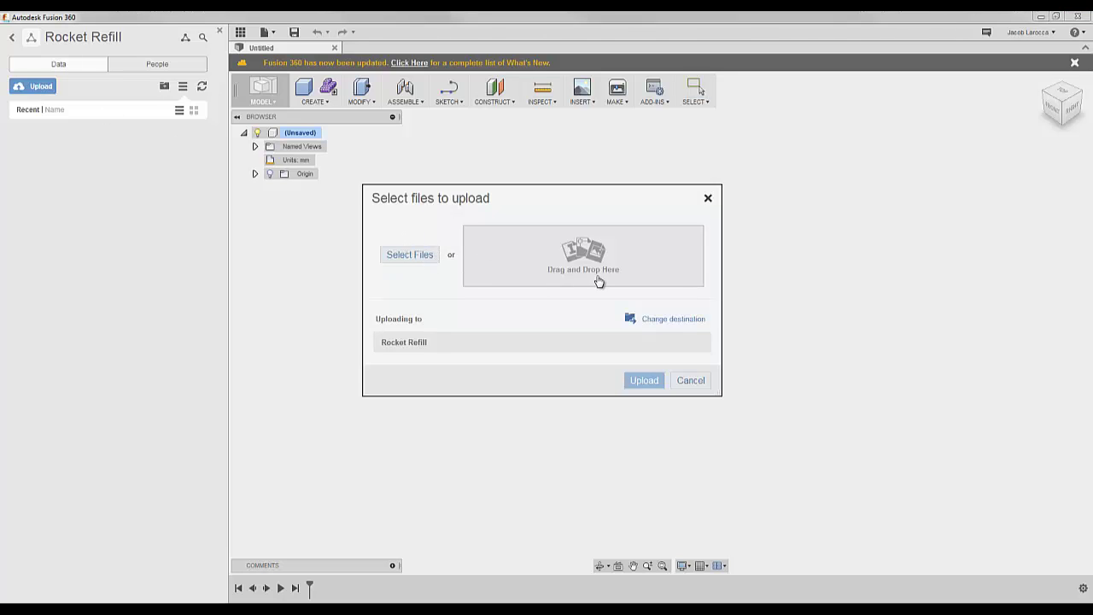
pyautogui.click(601, 284)
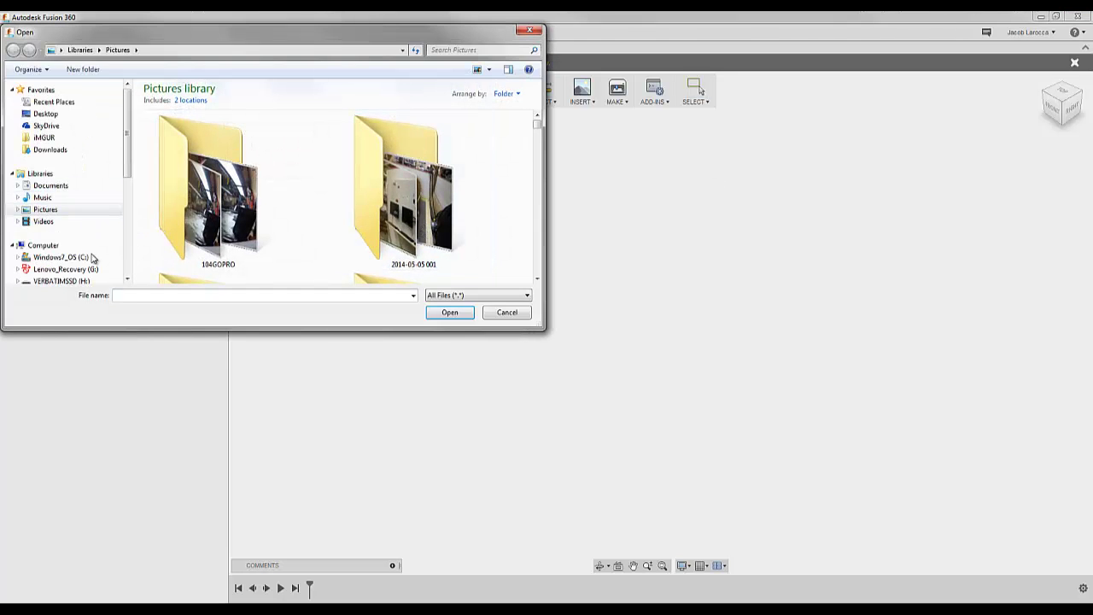
pyautogui.click(96, 260)
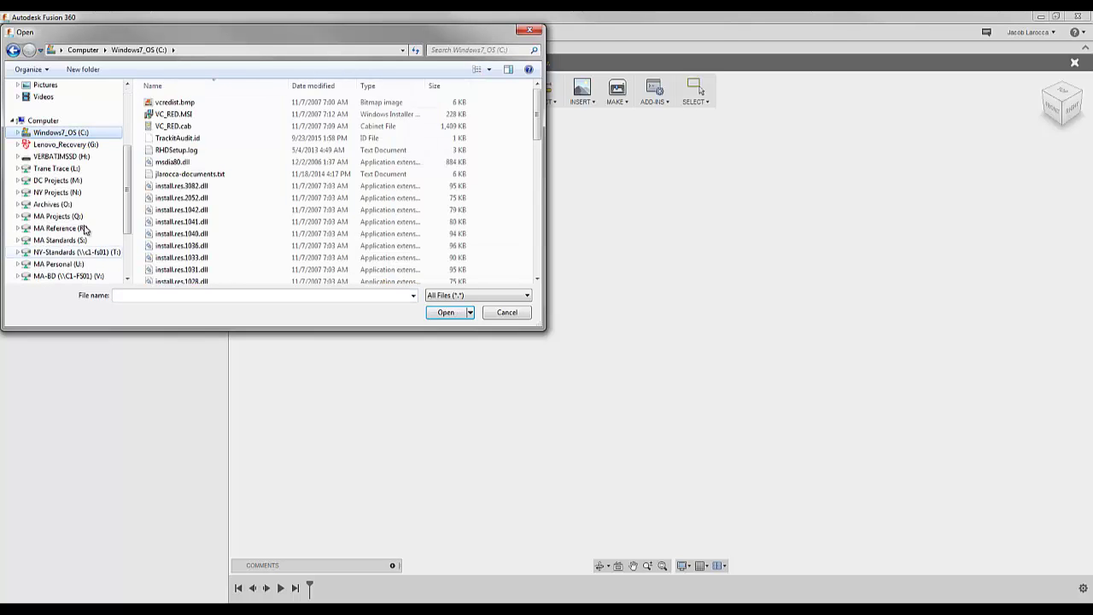
pyautogui.click(68, 264)
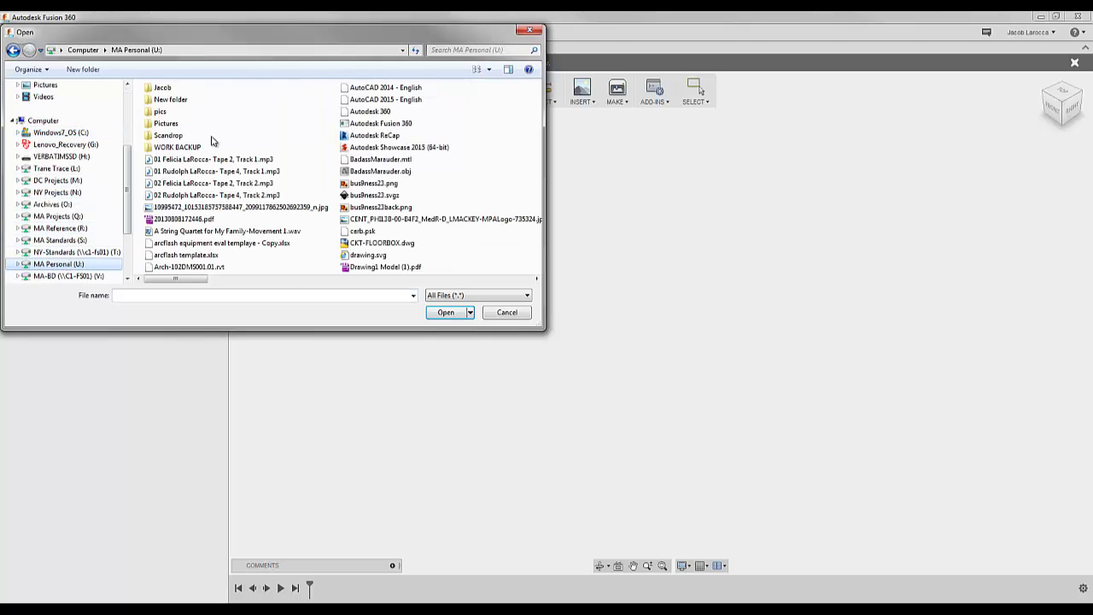
pyautogui.scroll(-5, 384, 153)
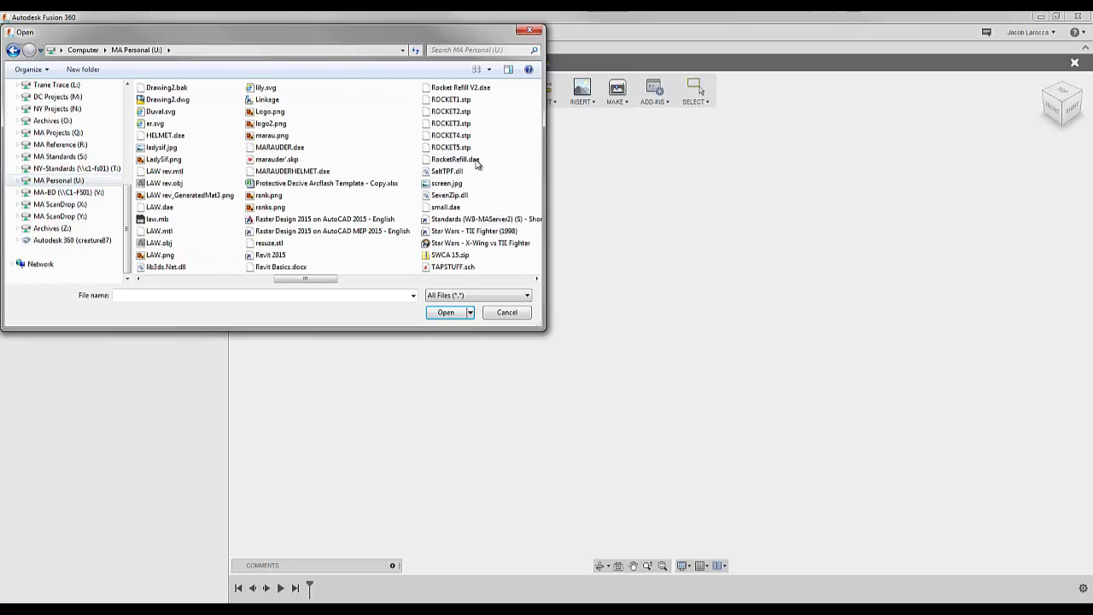
pyautogui.click(449, 99)
pyautogui.scroll(-1, 459, 152)
pyautogui.keyDown('shift'); pyautogui.click(342, 150); pyautogui.keyUp('shift')
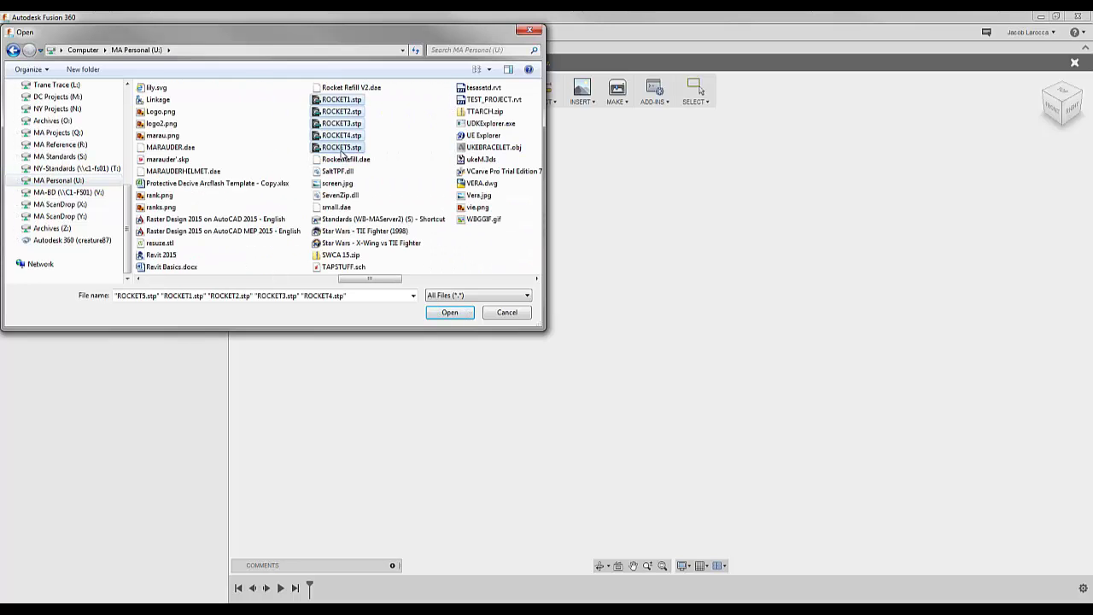
pyautogui.click(450, 312)
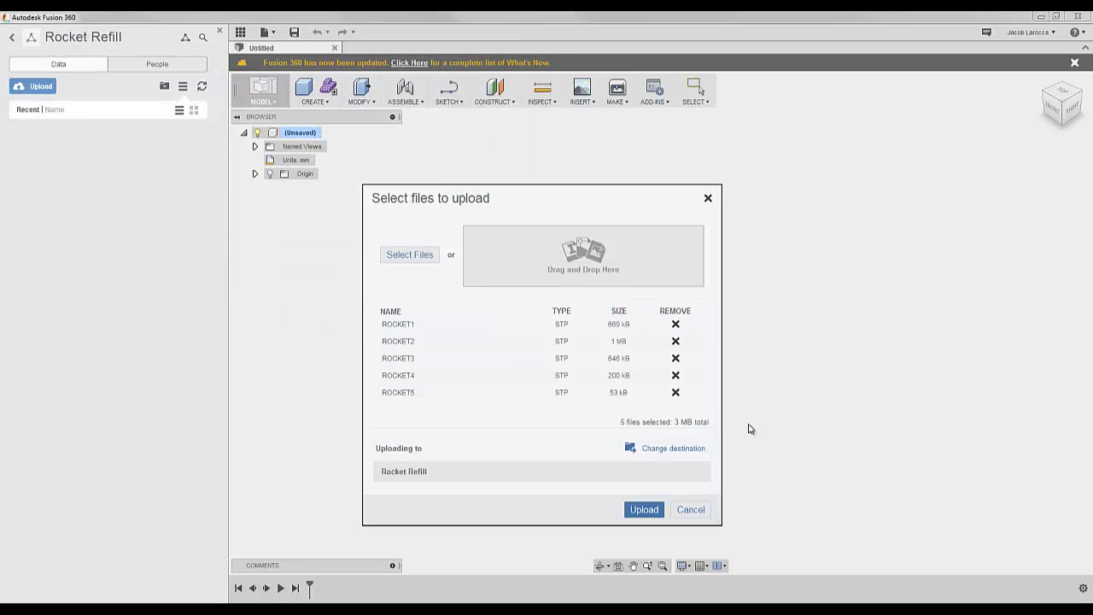
pyautogui.click(644, 509)
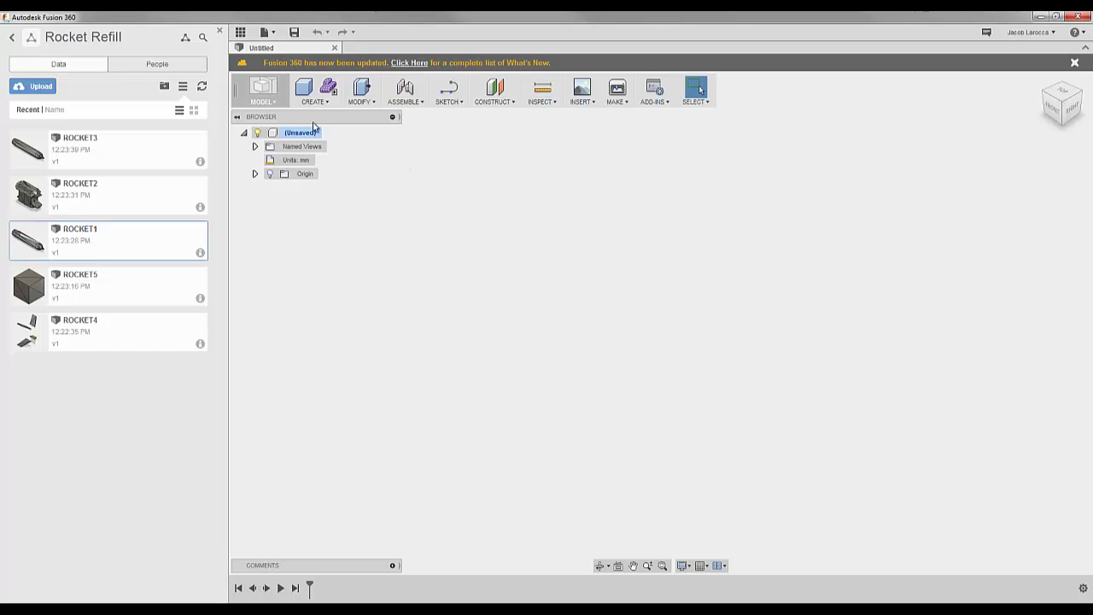
# Save the empty design as Rocket Refill Complete and insert ROCKET3 into it.
pyautogui.click(294, 32)
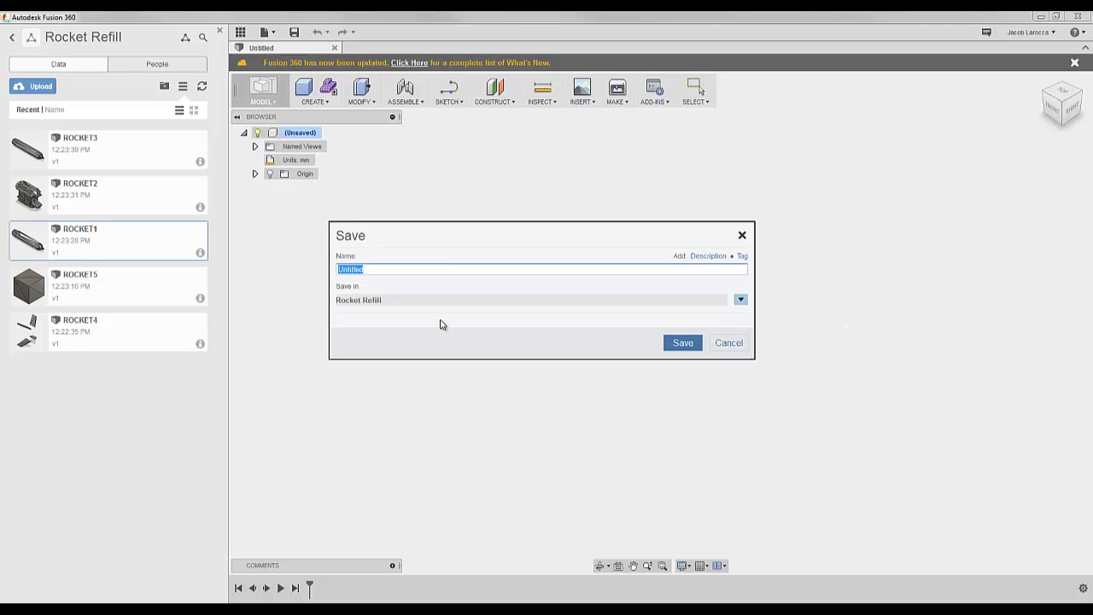
pyautogui.write('Rocket Refill CC')
pyautogui.press('BackSpace')
pyautogui.write('omplete')
pyautogui.press('Return')
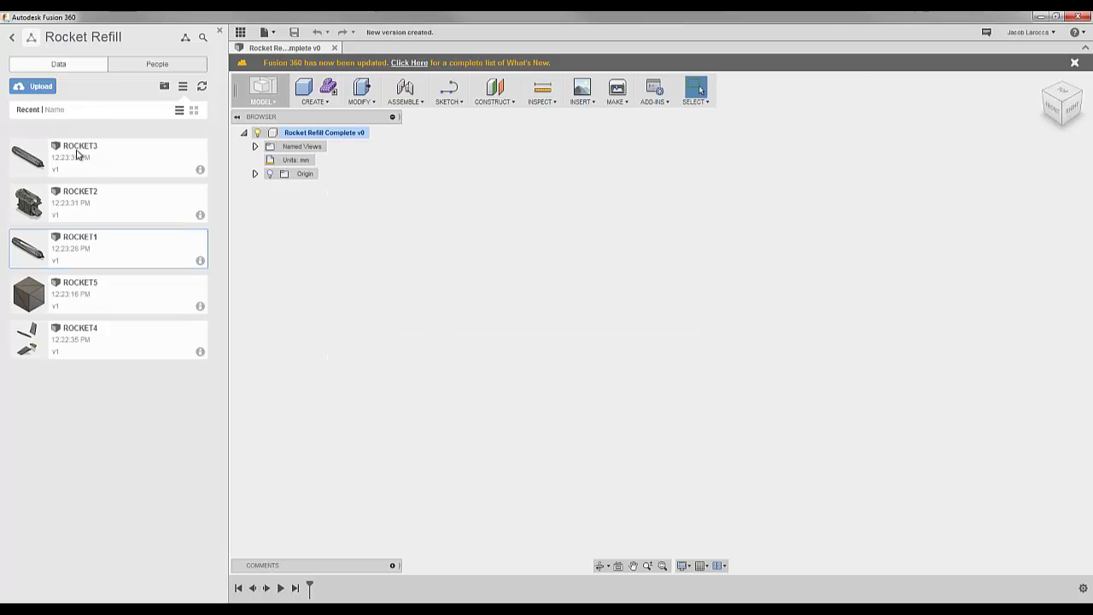
pyautogui.moveTo(100, 198); pyautogui.dragTo(577, 244)
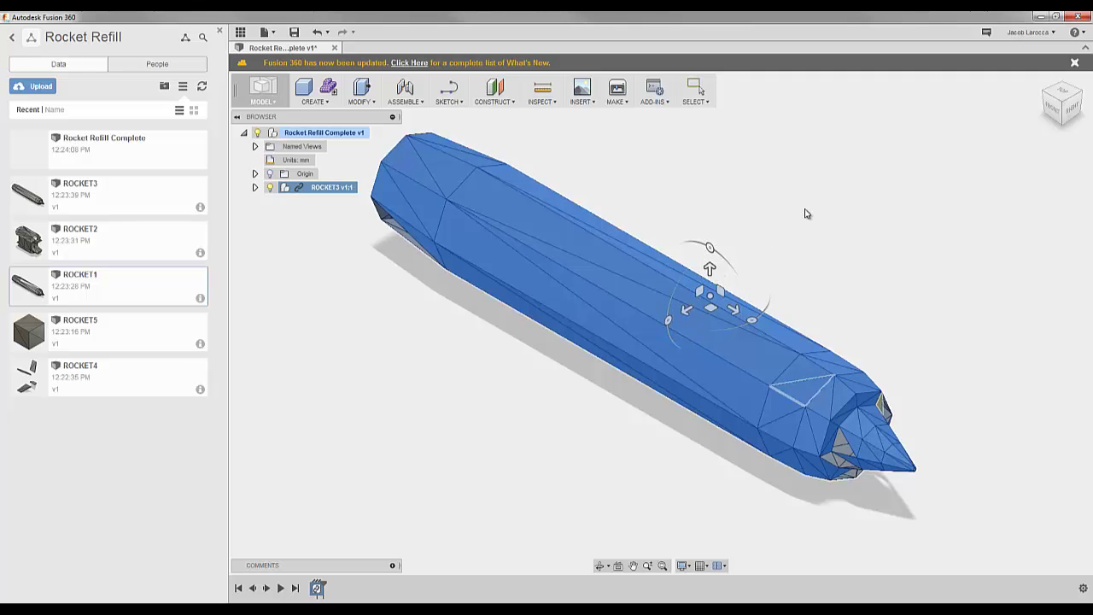
# Accept ROCKET3's placement, check its underside, and insert ROCKET2 into the design.
pyautogui.press('Escape')
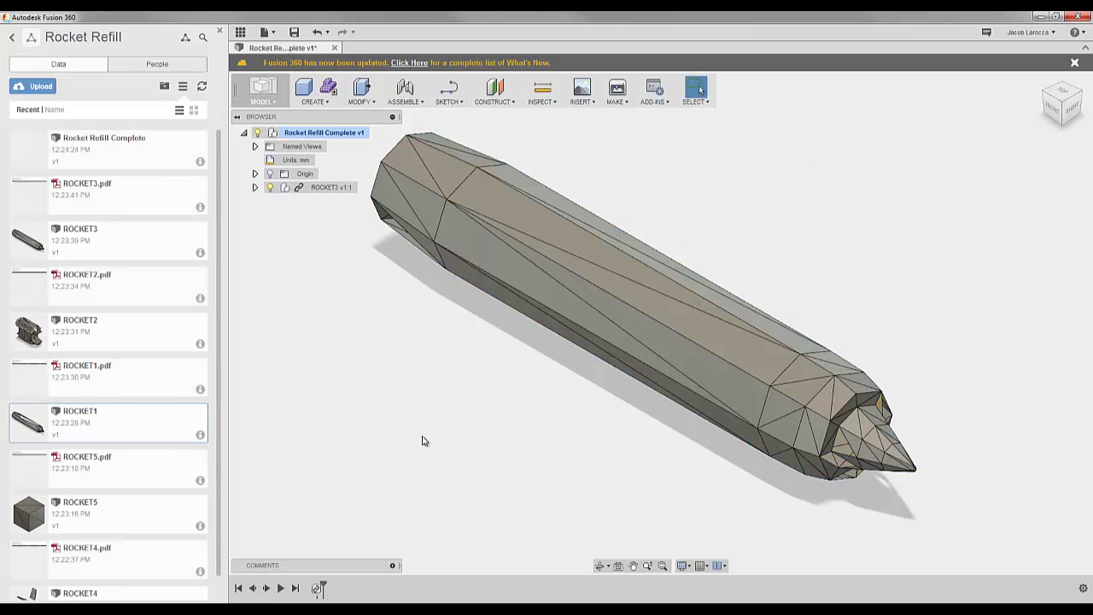
pyautogui.keyDown('shift'); pyautogui.moveTo(832, 241); pyautogui.dragTo(568, 388, button='middle'); pyautogui.keyUp('shift')
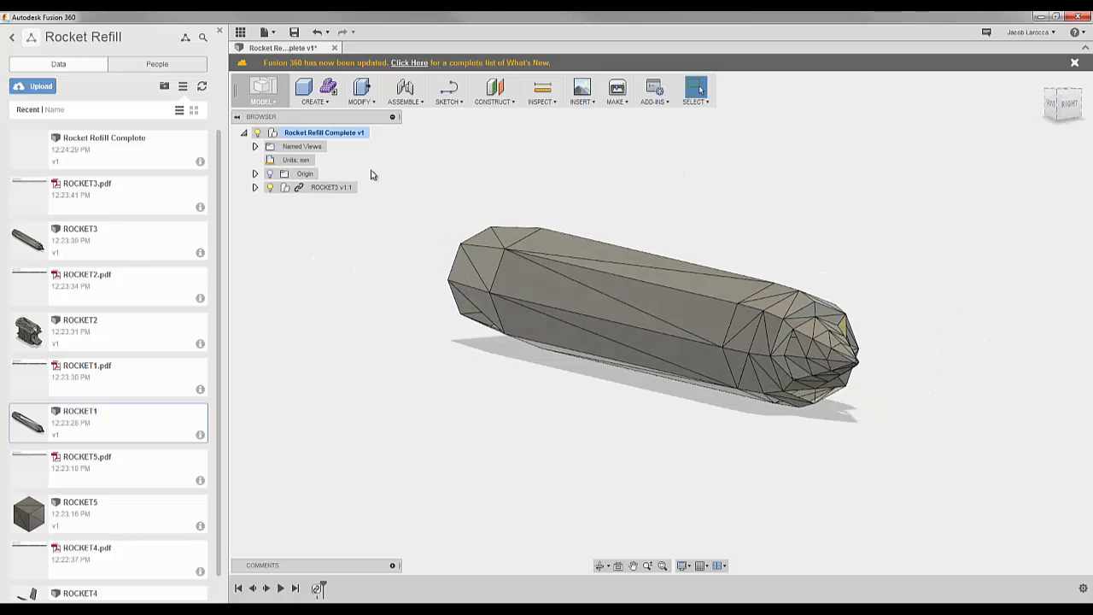
pyautogui.moveTo(43, 245); pyautogui.dragTo(79, 260)
pyautogui.moveTo(75, 341); pyautogui.dragTo(128, 374)
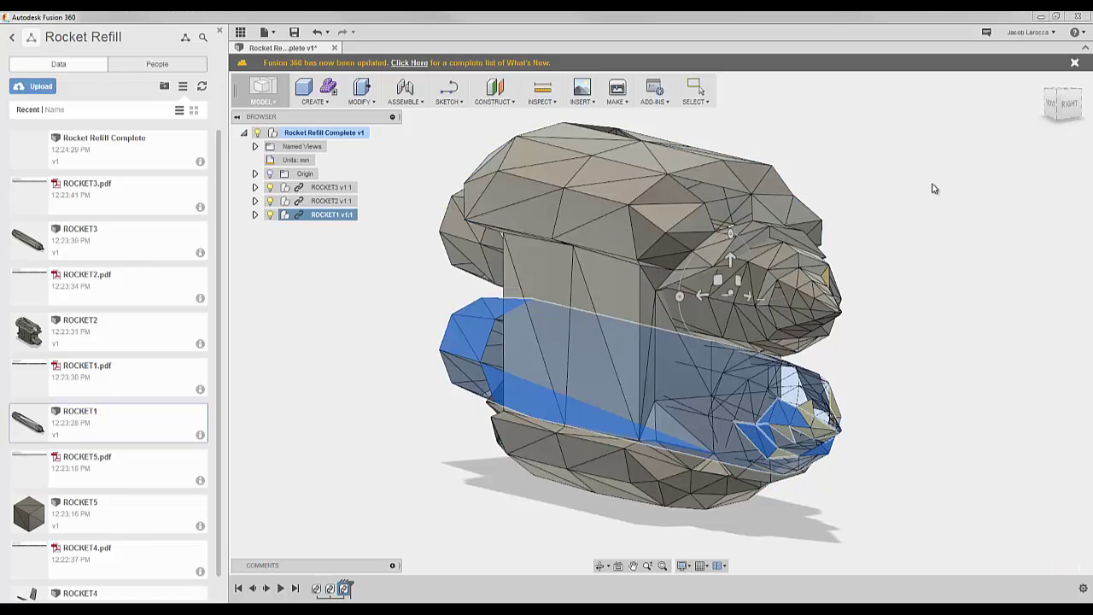
# Check the parts from home, back and oblique views, then insert ROCKET5.
pyautogui.click(1034, 91)
pyautogui.click(1050, 101)
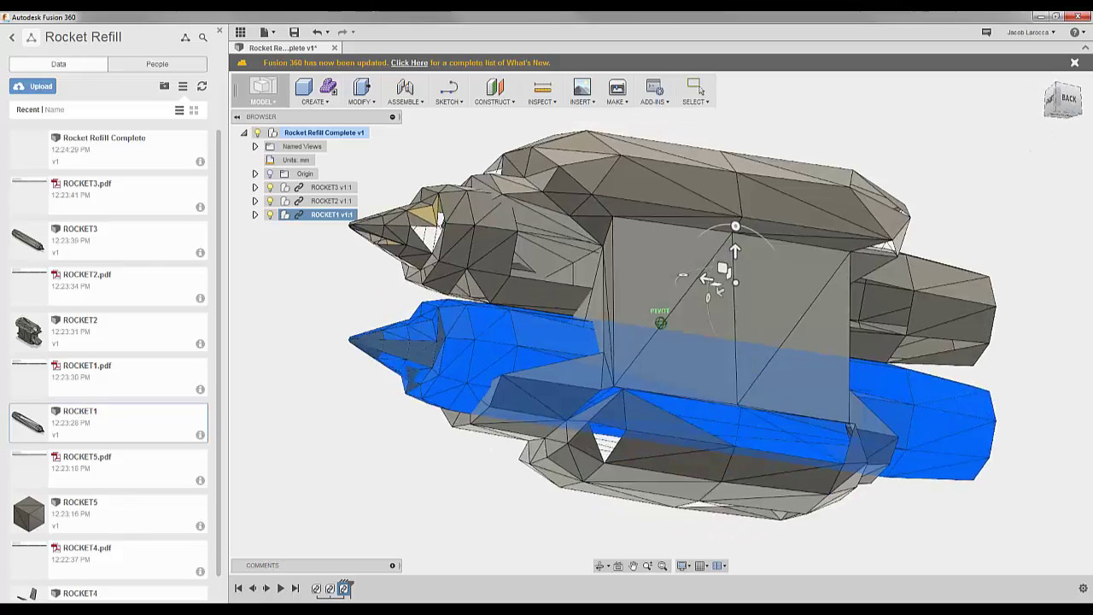
pyautogui.keyDown('shift'); pyautogui.moveTo(546, 410); pyautogui.dragTo(444, 459, button='middle'); pyautogui.keyUp('shift')
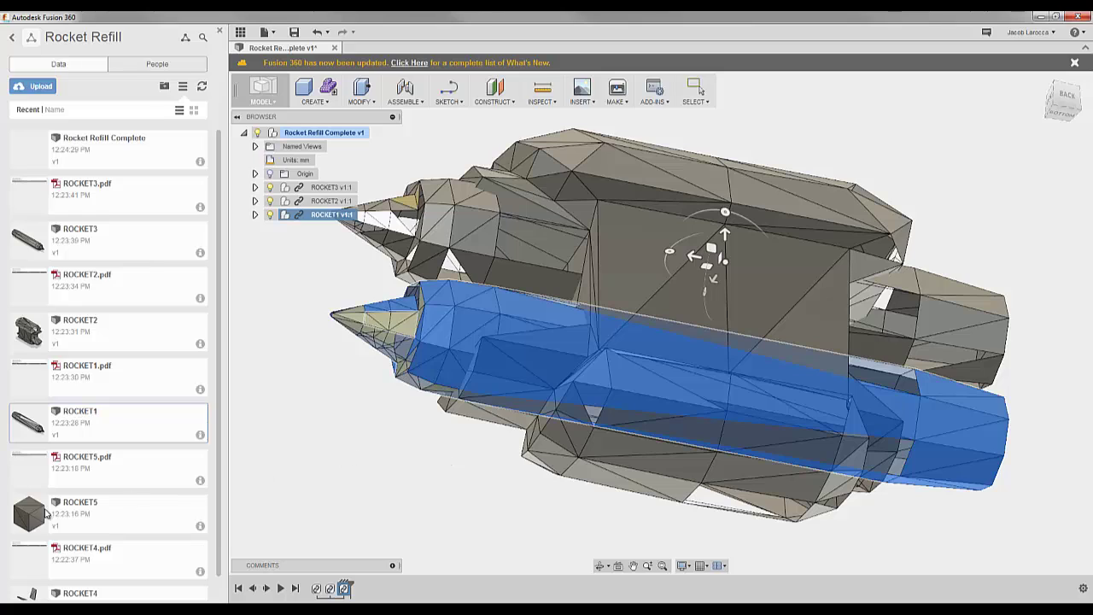
pyautogui.moveTo(92, 501); pyautogui.dragTo(340, 457)
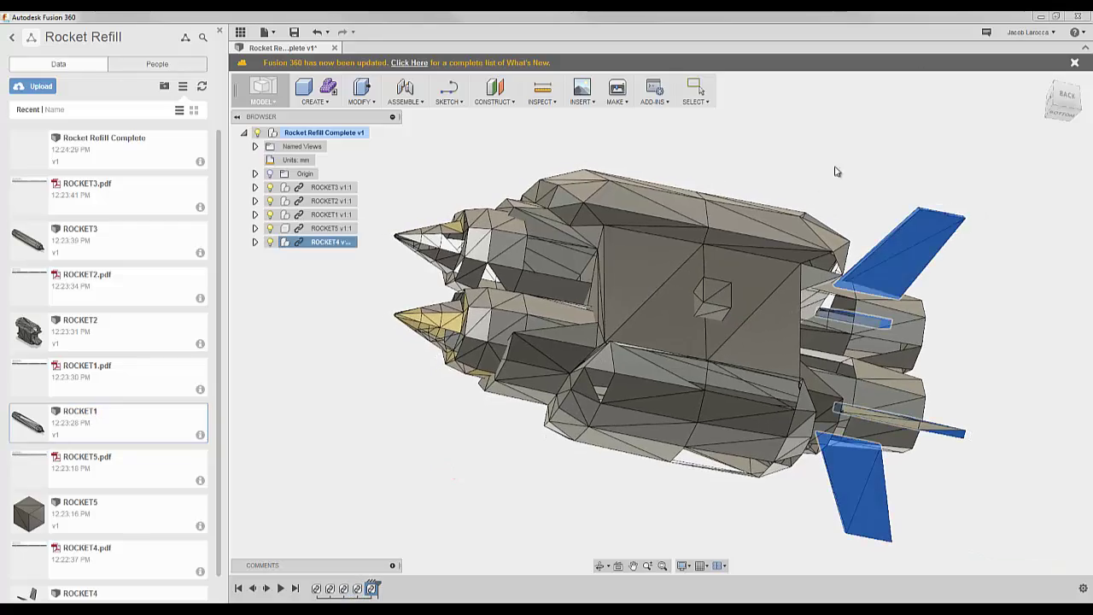
pyautogui.click(1078, 96)
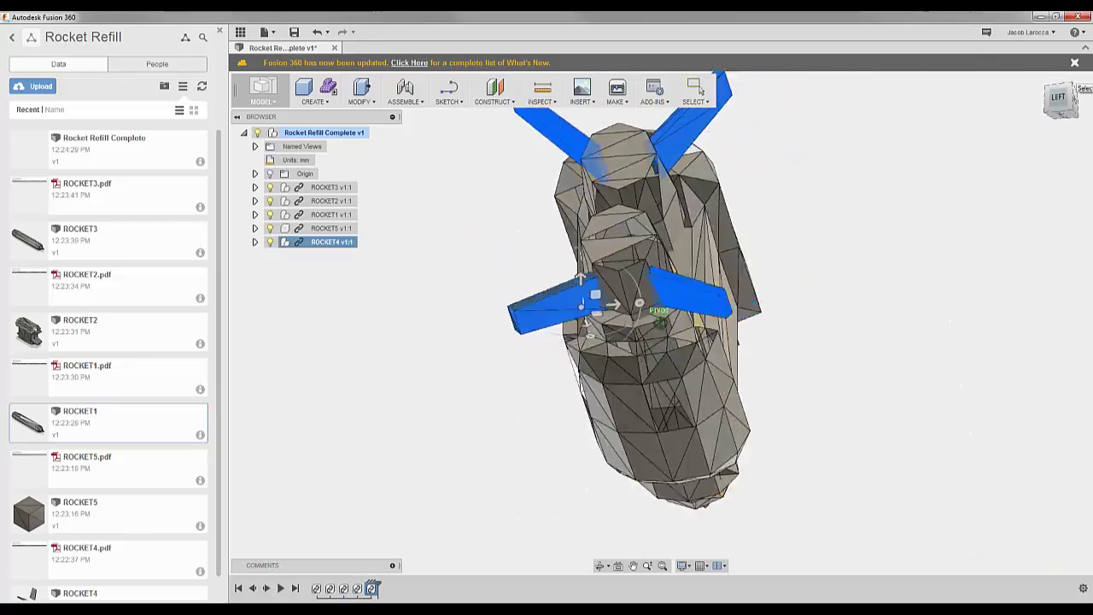